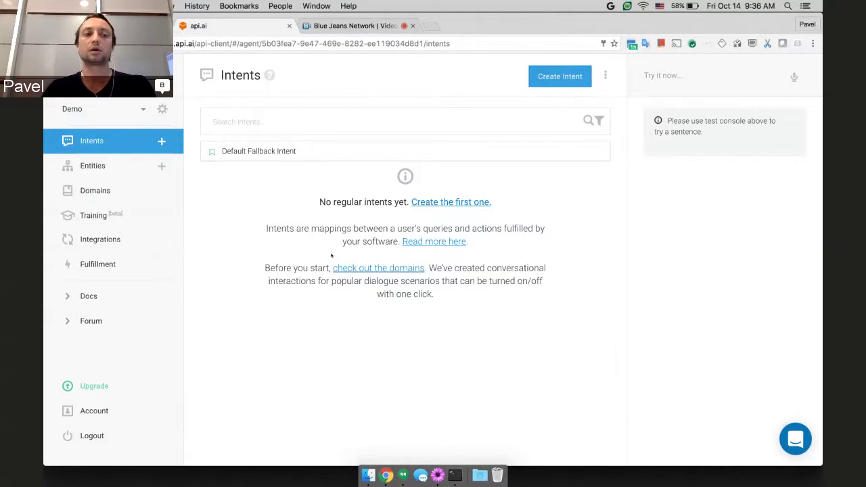
View the agent's entities page and return to the intents list.
{"action": "left_click", "coordinate": [119, 163]}
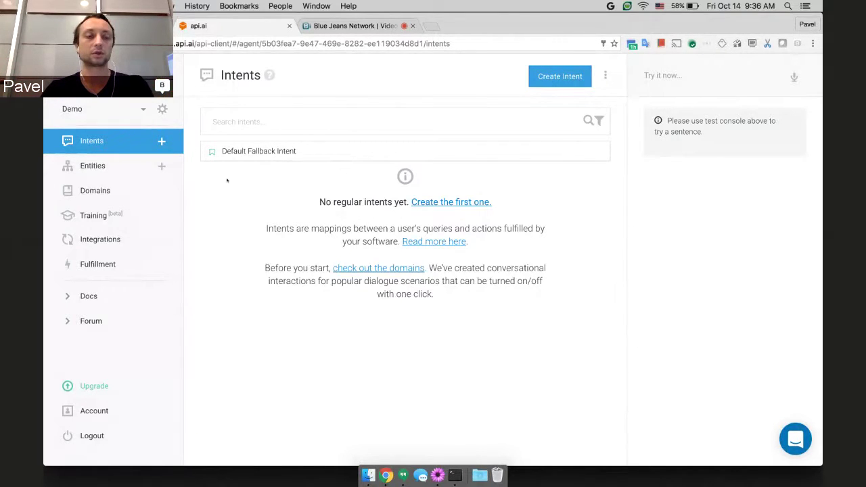
{"action": "left_click", "coordinate": [93, 165]}
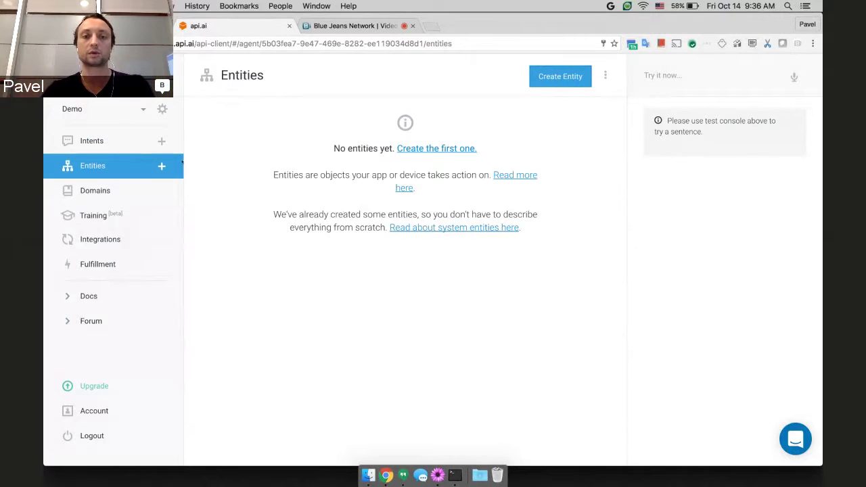
{"action": "left_click", "coordinate": [102, 140]}
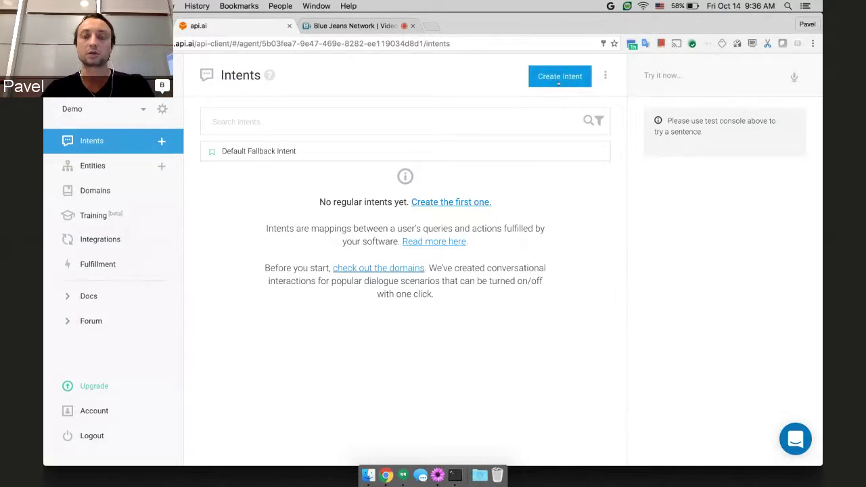
Create a new intent named hotel.booking.
{"action": "left_click", "coordinate": [556, 78]}
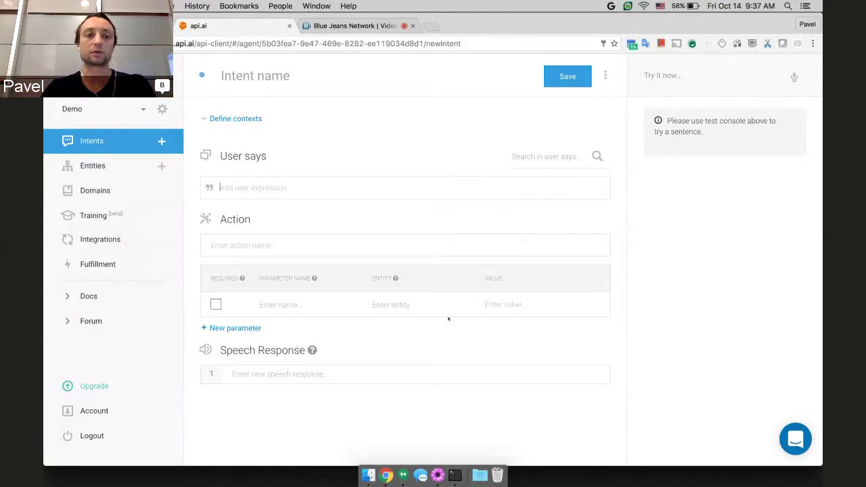
{"action": "left_click", "coordinate": [247, 76]}
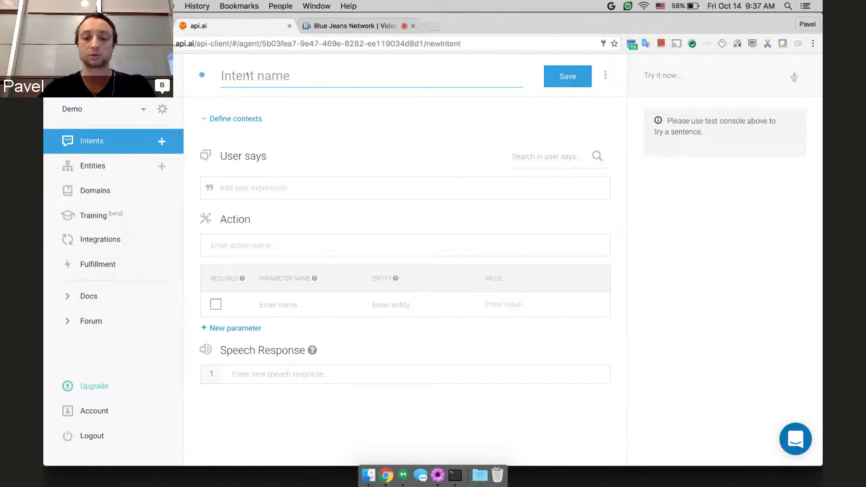
{"action": "type", "text": "hotel."}
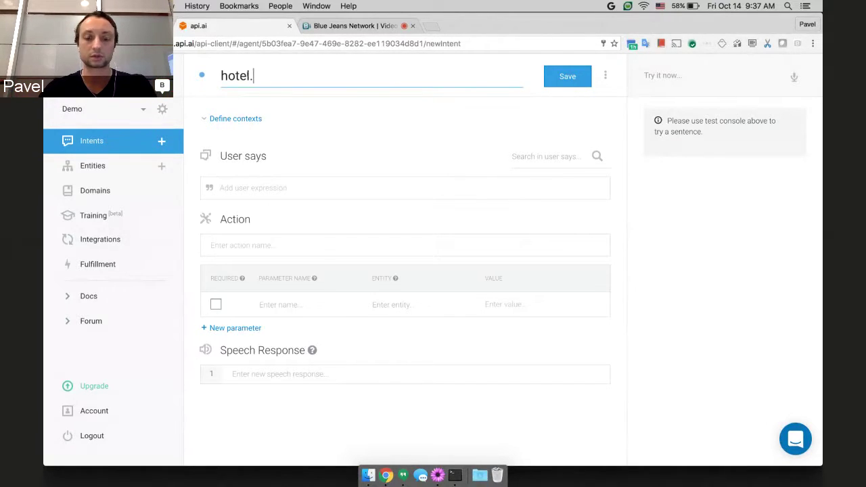
{"action": "type", "text": "book"}
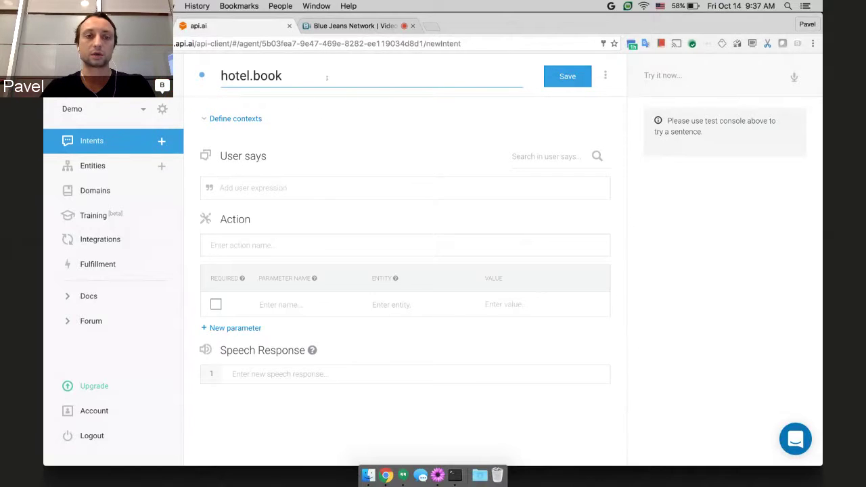
{"action": "type", "text": "ing"}
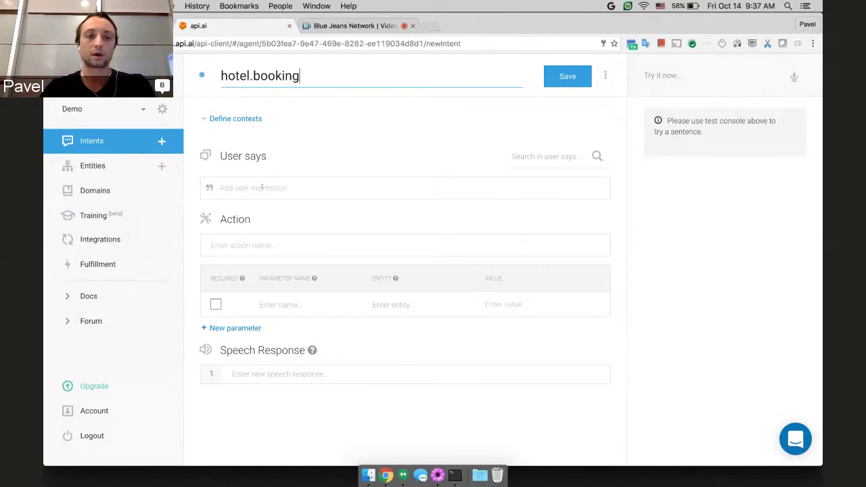
Add the user expressions "book hotel" and "i need a room in london for tomorrow" to the intent.
{"action": "left_click", "coordinate": [492, 257]}
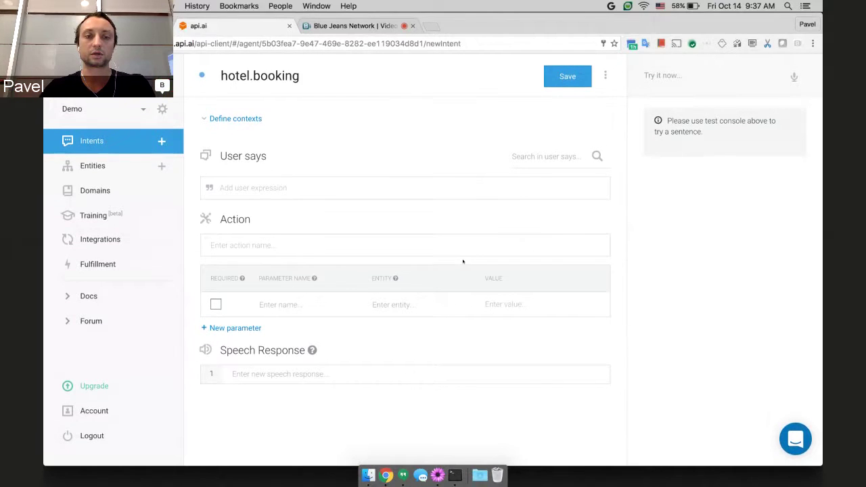
{"action": "type", "text": "book hotel"}
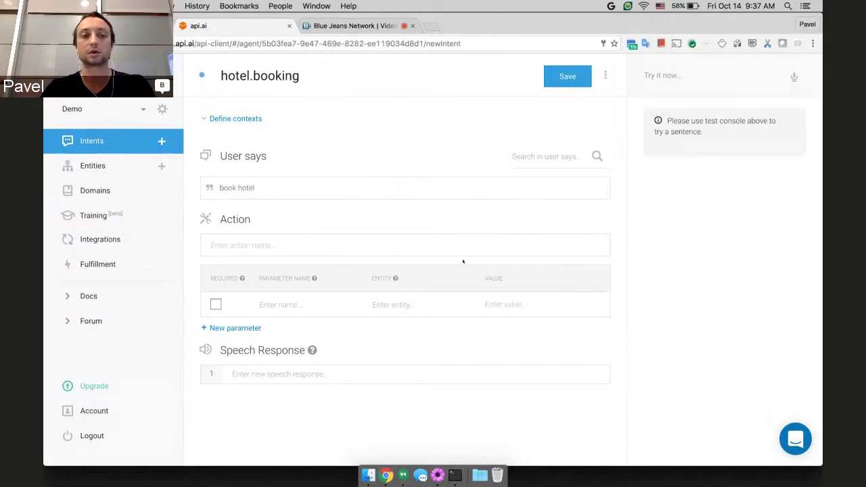
{"action": "key", "text": "Return"}
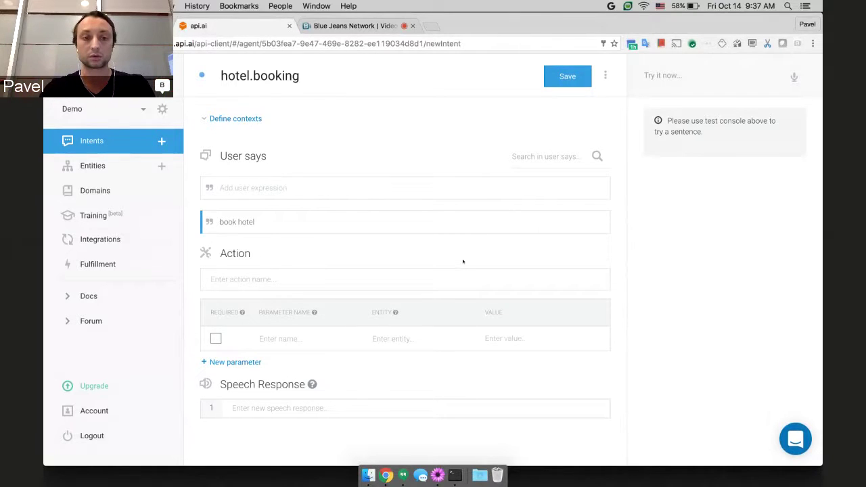
{"action": "type", "text": "i need a"}
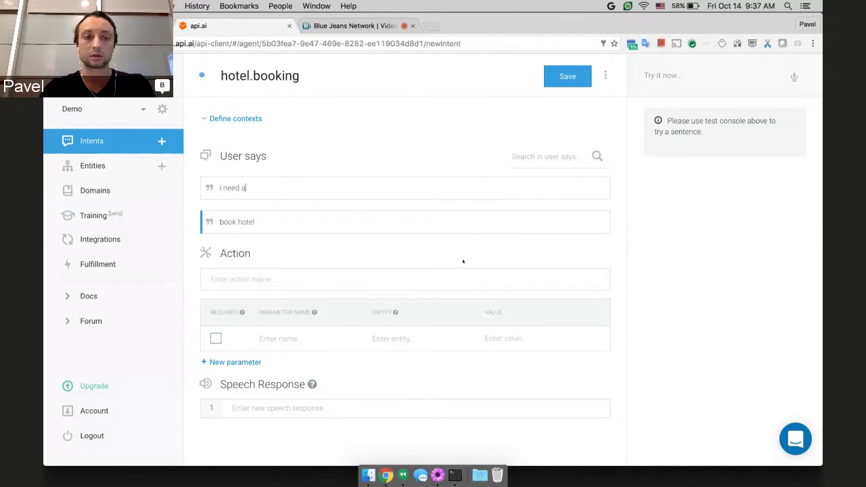
{"action": "type", "text": " room in"}
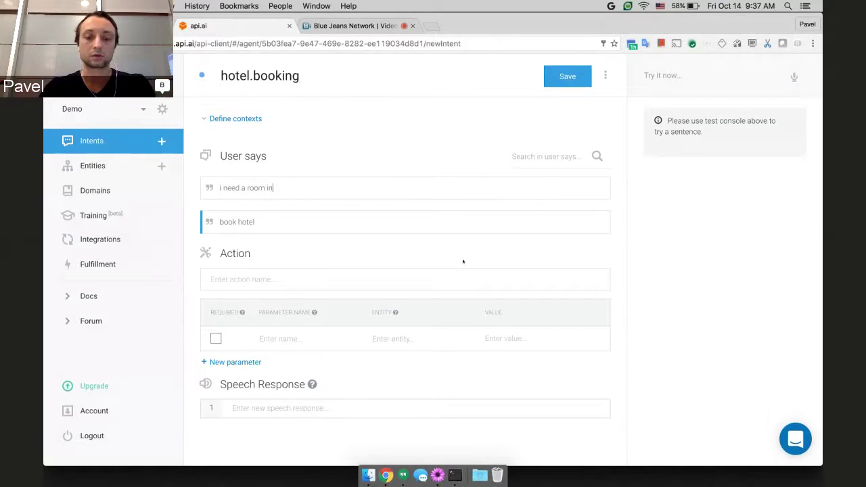
{"action": "type", "text": " london "}
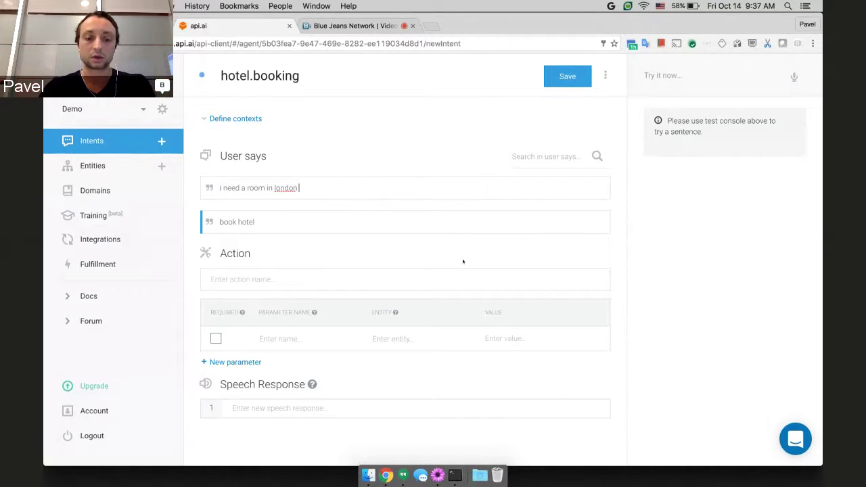
{"action": "type", "text": "for tomorrow"}
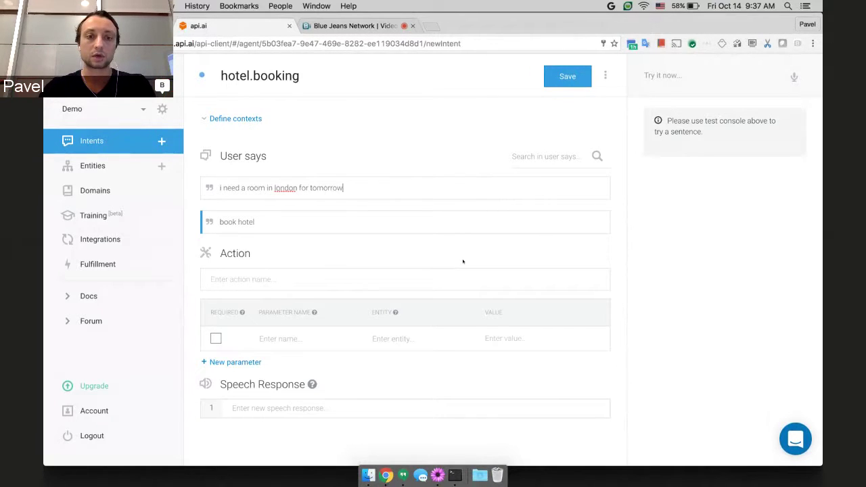
{"action": "key", "text": "Return"}
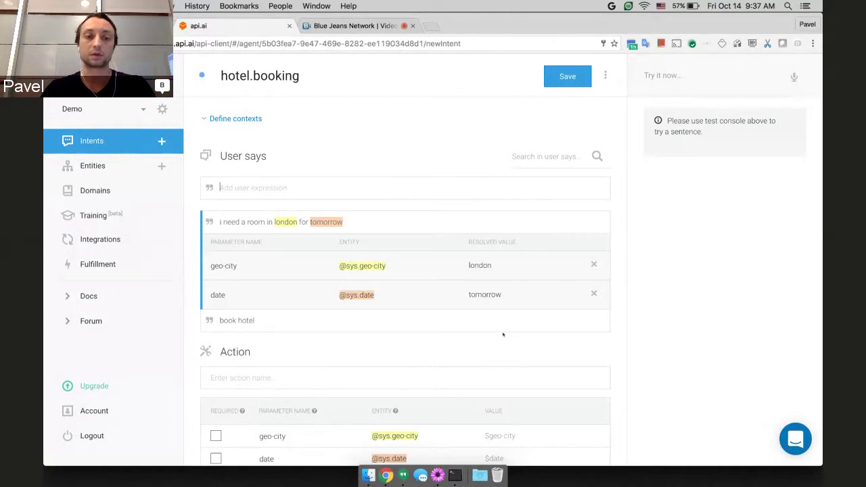
Examine the annotations on "london" and "tomorrow" and the parameters assigned to them in the room request expression.
{"action": "scroll", "coordinate": [514, 341], "scroll_direction": "down", "scroll_amount": 1}
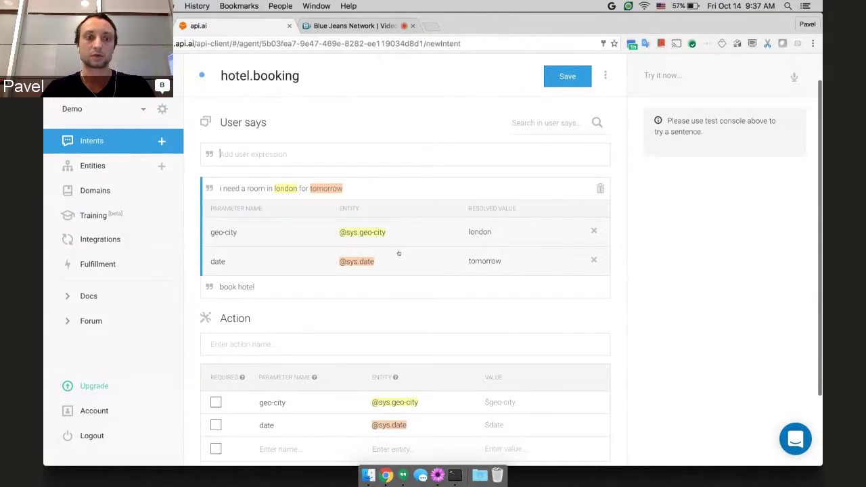
{"action": "scroll", "coordinate": [466, 317], "scroll_direction": "up", "scroll_amount": 1}
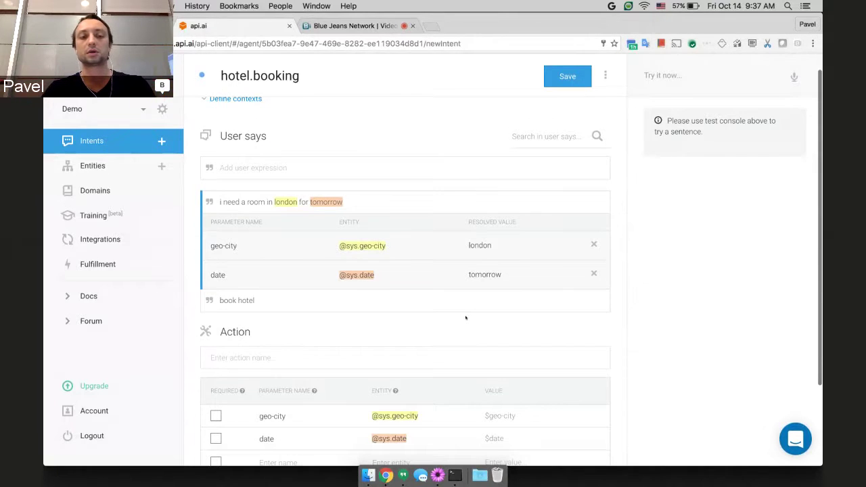
{"action": "double_click", "coordinate": [285, 202]}
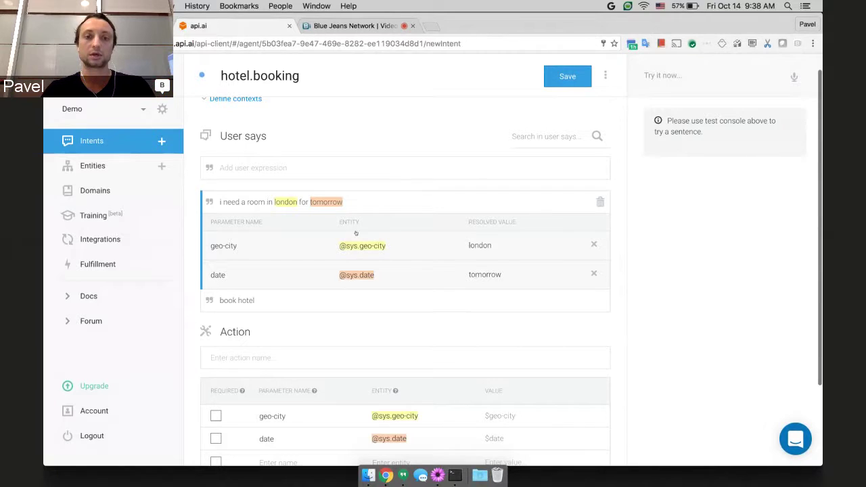
{"action": "double_click", "coordinate": [284, 206]}
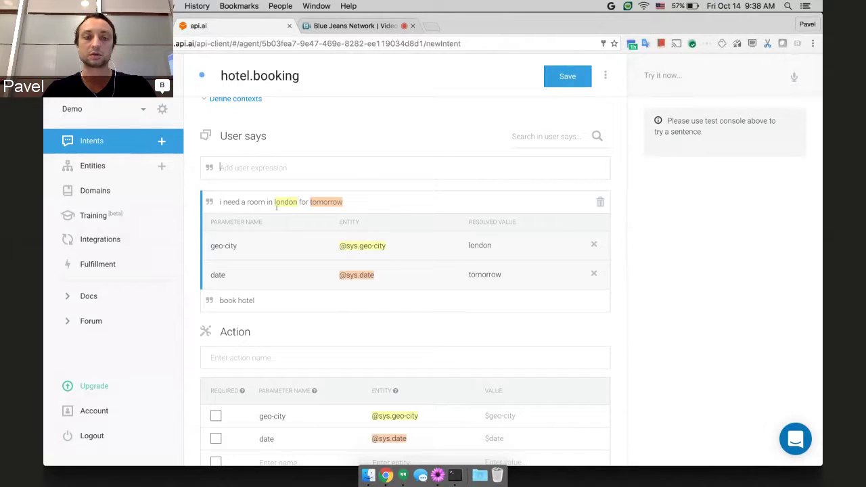
{"action": "double_click", "coordinate": [331, 205]}
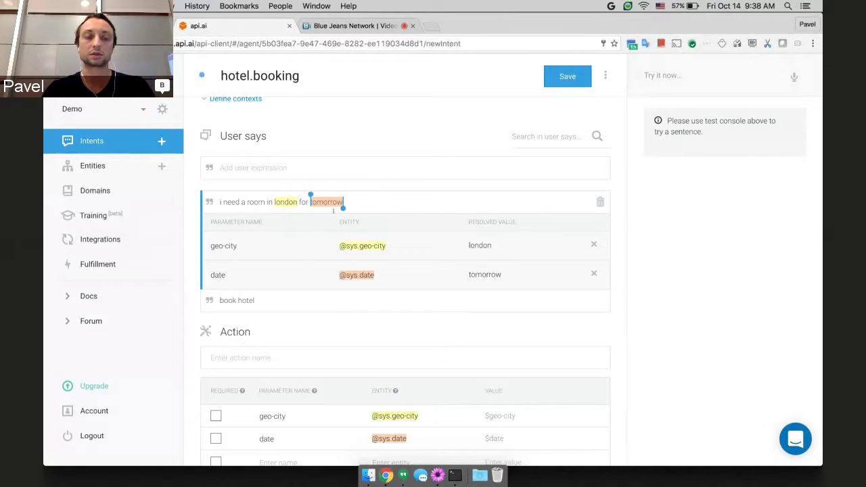
{"action": "left_click", "coordinate": [333, 211]}
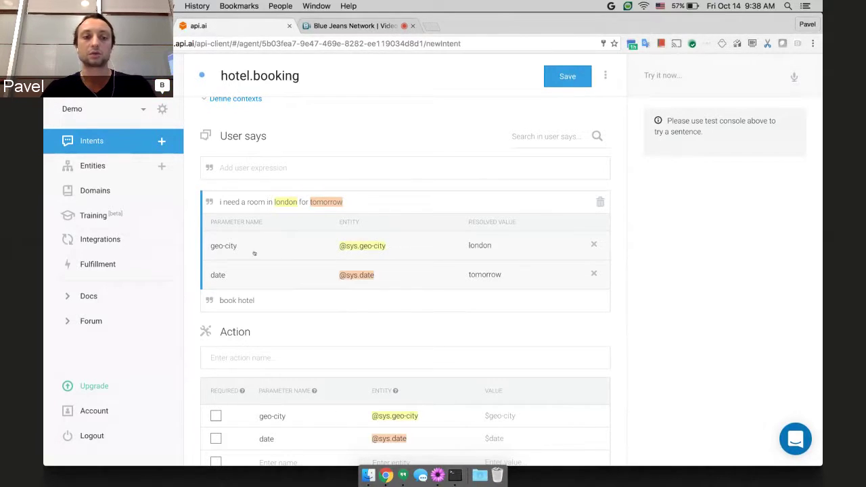
{"action": "scroll", "coordinate": [269, 272], "scroll_direction": "down", "scroll_amount": 1}
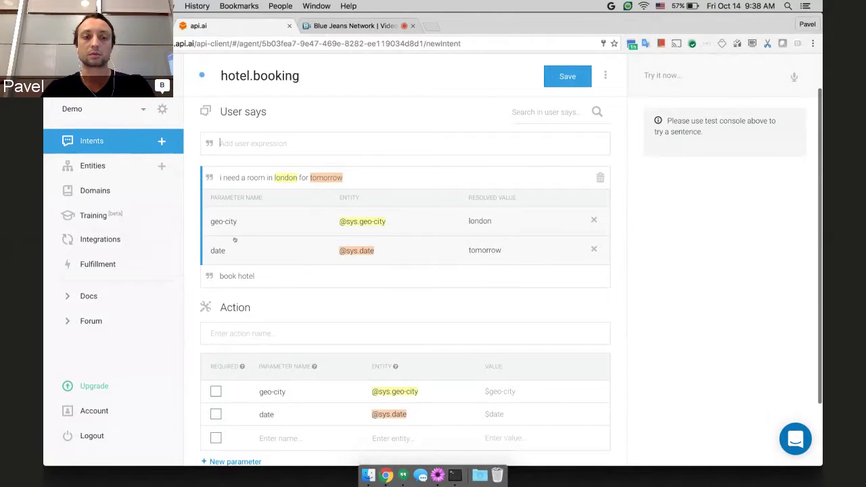
Rename the geo-city parameter of the room request expression to destination.
{"action": "left_click", "coordinate": [230, 237]}
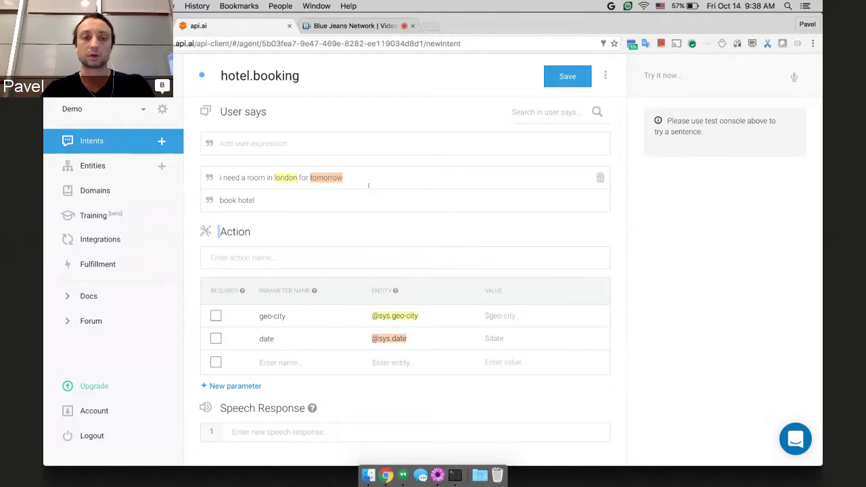
{"action": "double_click", "coordinate": [334, 181]}
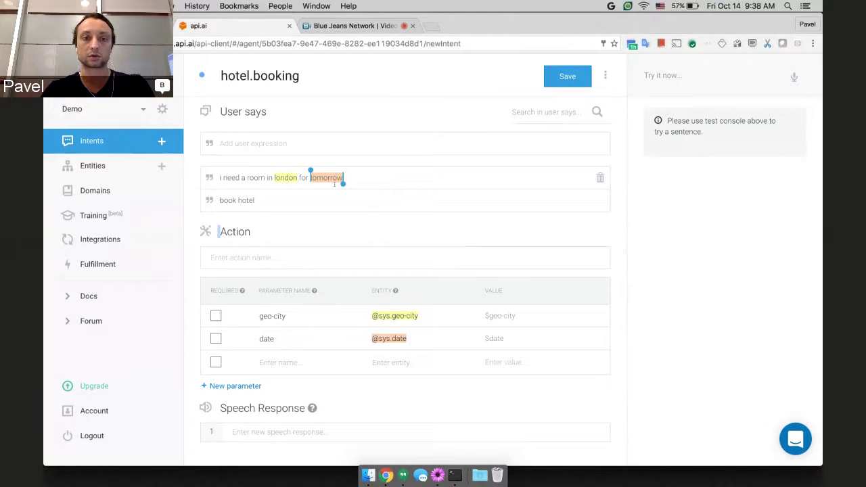
{"action": "left_click", "coordinate": [406, 178]}
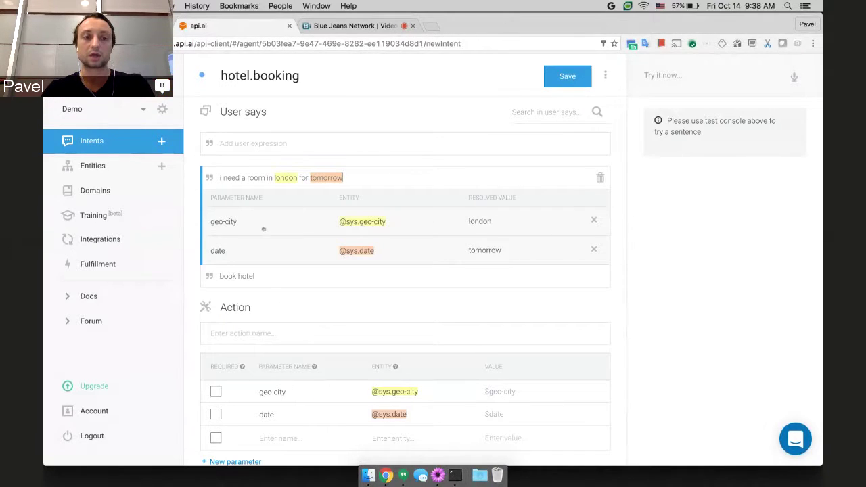
{"action": "left_click_drag", "start_coordinate": [237, 222], "coordinate": [210, 222]}
{"action": "type", "text": "d"}
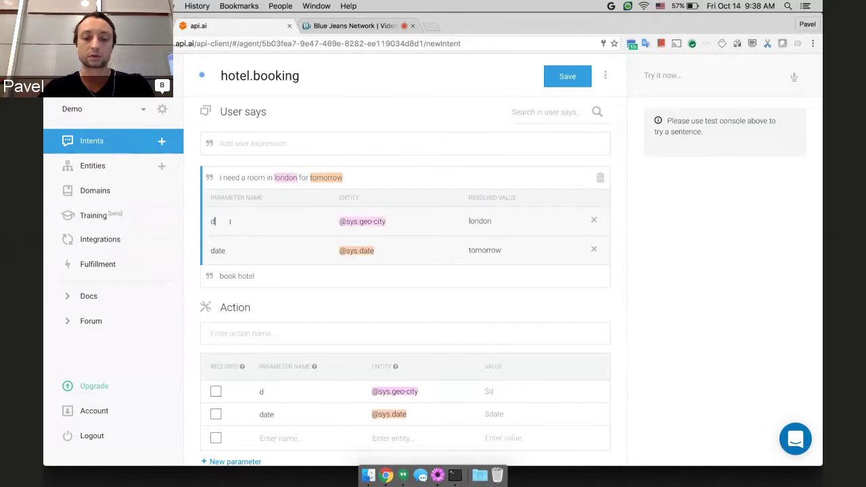
{"action": "type", "text": "estination"}
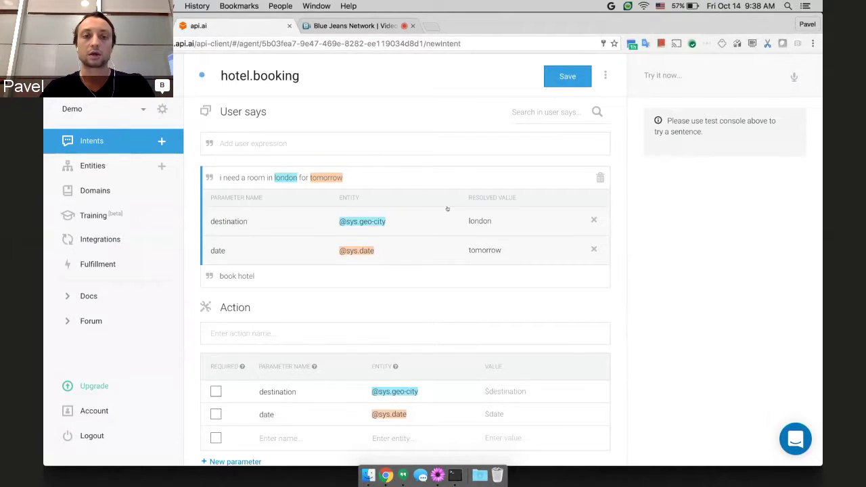
{"action": "left_click", "coordinate": [372, 176]}
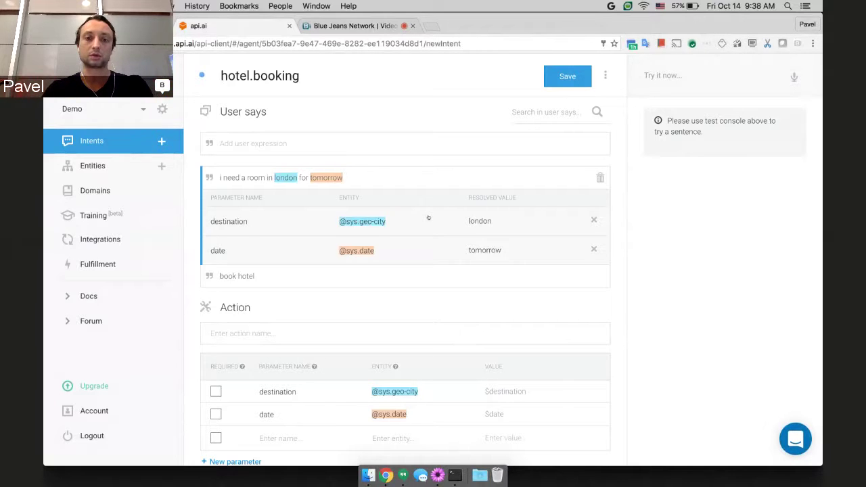
Examine the system entities available for the destination parameter of the room request expression, without changing the assigned entity.
{"action": "left_click", "coordinate": [362, 223]}
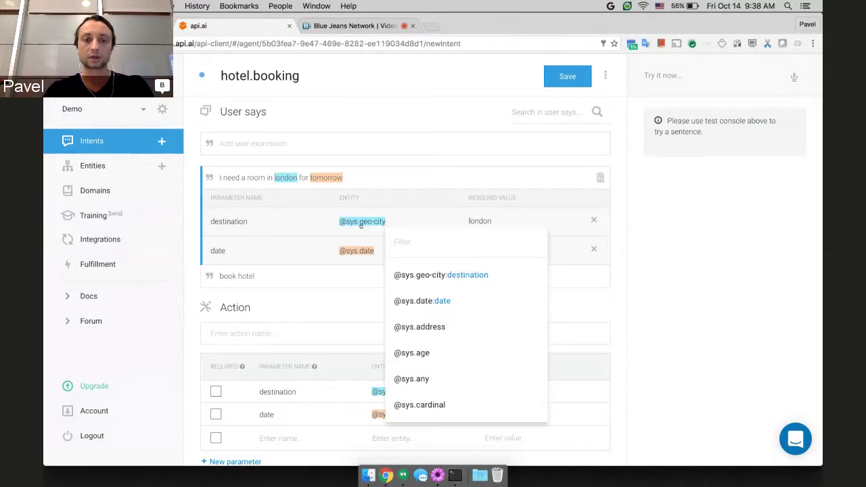
{"action": "scroll", "coordinate": [494, 362], "scroll_direction": "down", "scroll_amount": 8}
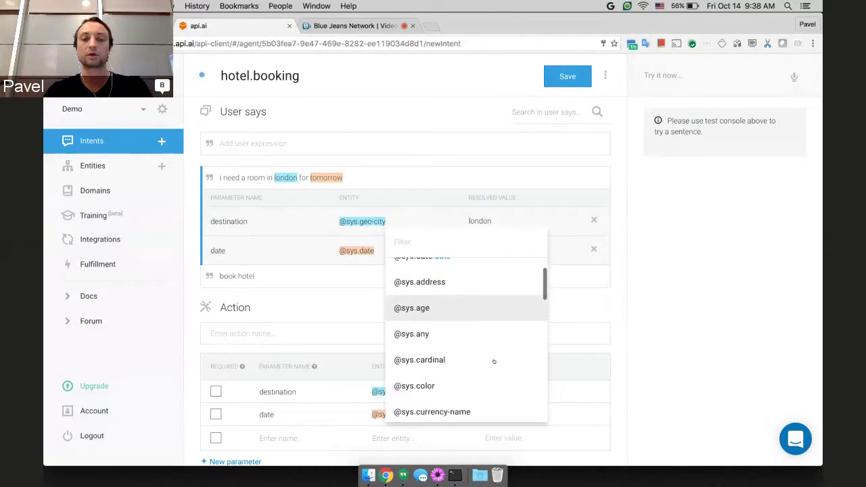
{"action": "scroll", "coordinate": [494, 361], "scroll_direction": "down", "scroll_amount": 6}
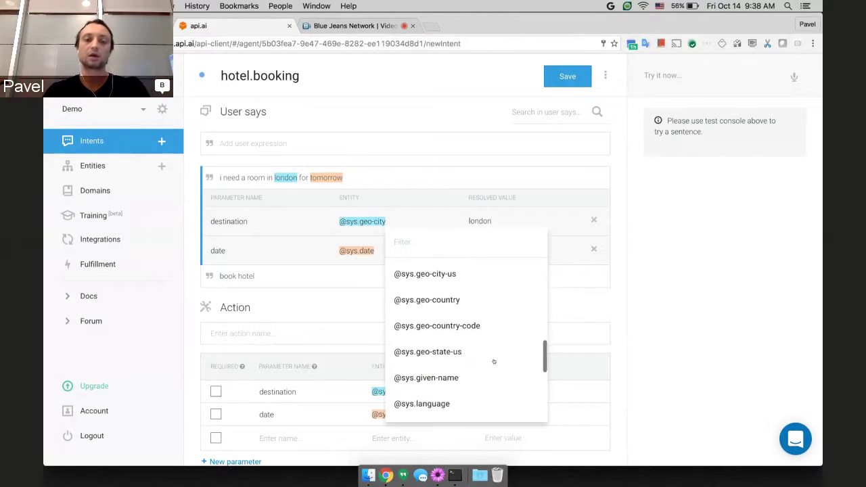
{"action": "scroll", "coordinate": [493, 361], "scroll_direction": "down", "scroll_amount": 3}
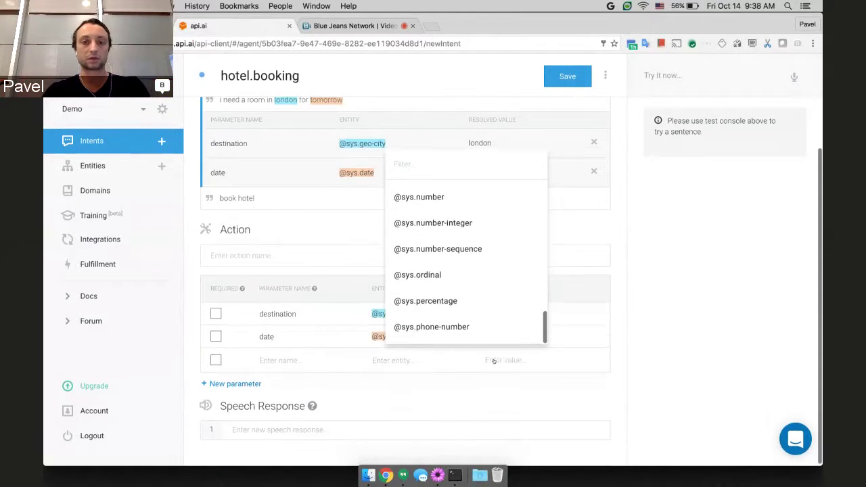
{"action": "scroll", "coordinate": [541, 325], "scroll_direction": "up", "scroll_amount": 4}
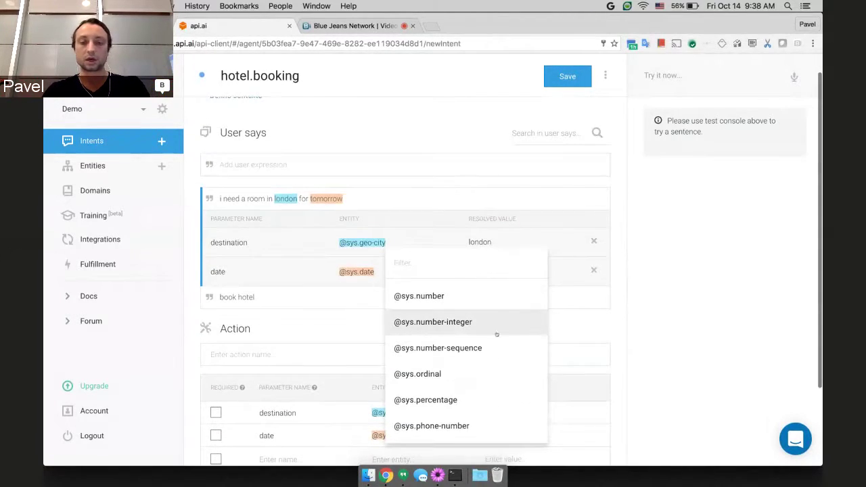
{"action": "scroll", "coordinate": [496, 335], "scroll_direction": "up", "scroll_amount": 3}
{"action": "scroll", "coordinate": [496, 334], "scroll_direction": "down", "scroll_amount": 2}
{"action": "scroll", "coordinate": [496, 334], "scroll_direction": "down", "scroll_amount": 1}
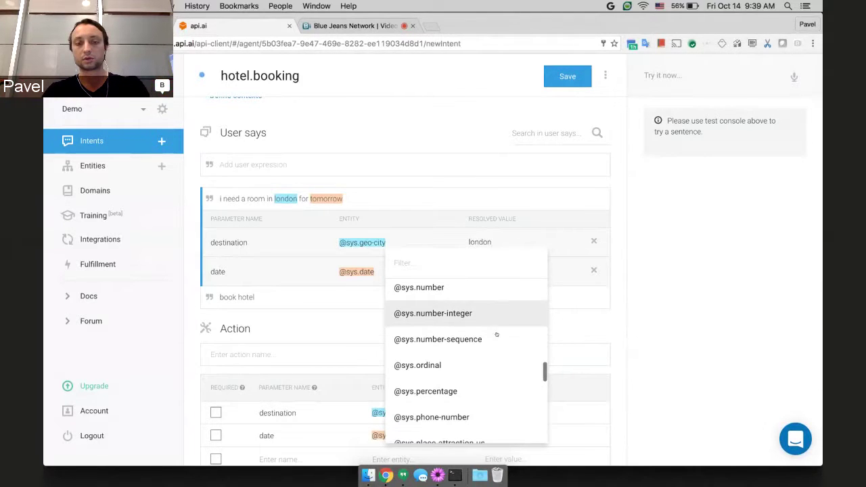
{"action": "scroll", "coordinate": [495, 334], "scroll_direction": "up", "scroll_amount": 1}
{"action": "scroll", "coordinate": [496, 334], "scroll_direction": "down", "scroll_amount": 2}
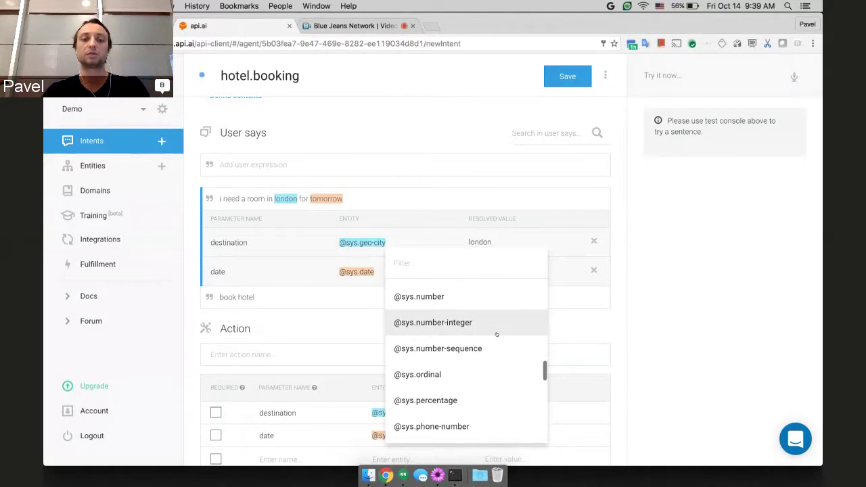
{"action": "scroll", "coordinate": [495, 334], "scroll_direction": "up", "scroll_amount": 1}
{"action": "scroll", "coordinate": [496, 334], "scroll_direction": "up", "scroll_amount": 1}
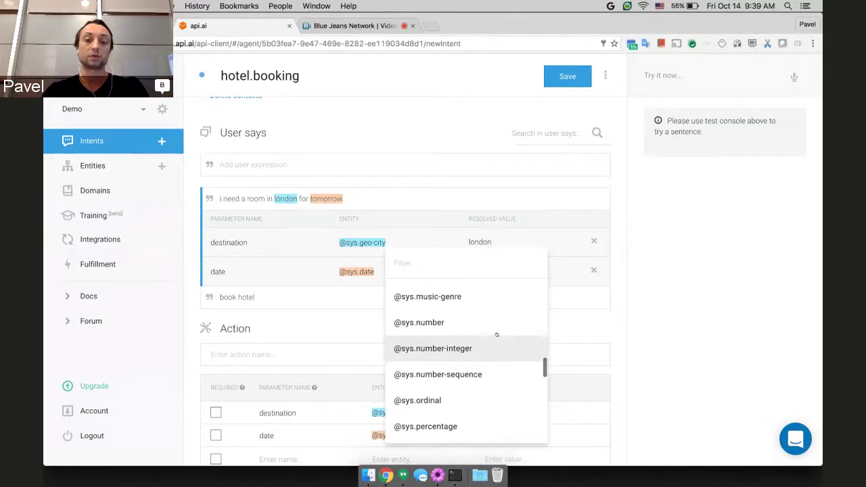
{"action": "scroll", "coordinate": [496, 334], "scroll_direction": "down", "scroll_amount": 1}
{"action": "scroll", "coordinate": [496, 335], "scroll_direction": "down", "scroll_amount": 1}
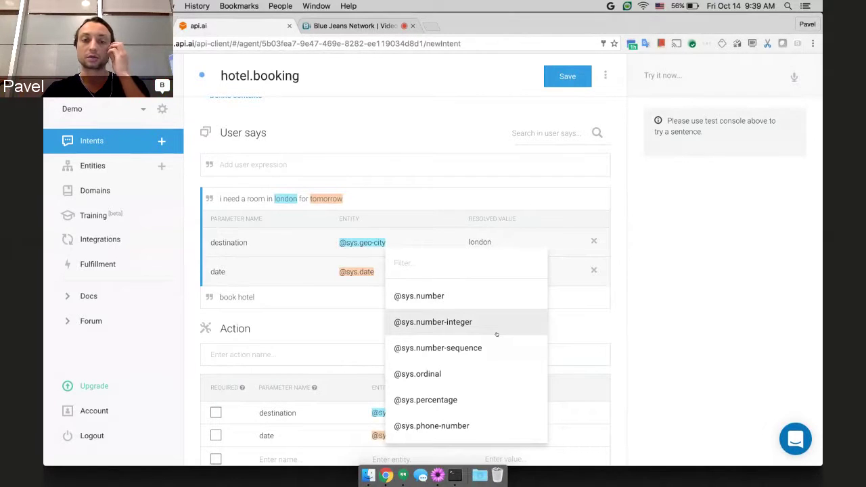
{"action": "scroll", "coordinate": [496, 335], "scroll_direction": "up", "scroll_amount": 5}
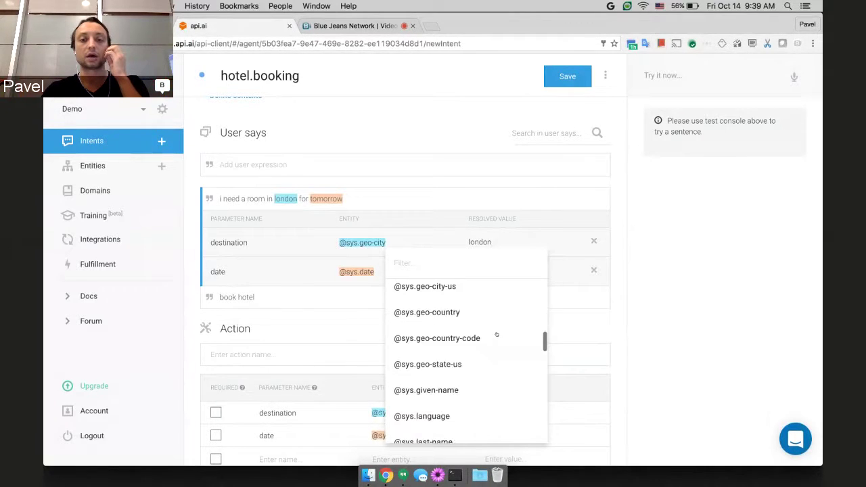
{"action": "scroll", "coordinate": [496, 335], "scroll_direction": "up", "scroll_amount": 2}
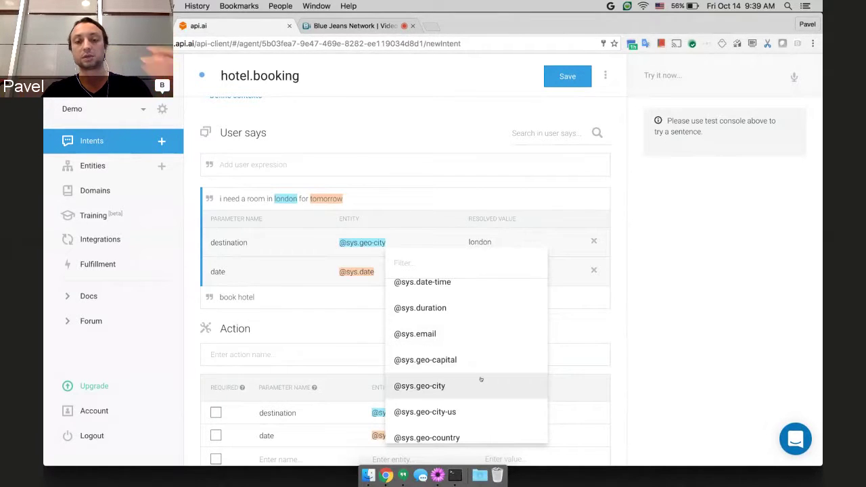
{"action": "scroll", "coordinate": [481, 379], "scroll_direction": "down", "scroll_amount": 1}
{"action": "scroll", "coordinate": [480, 379], "scroll_direction": "down", "scroll_amount": 1}
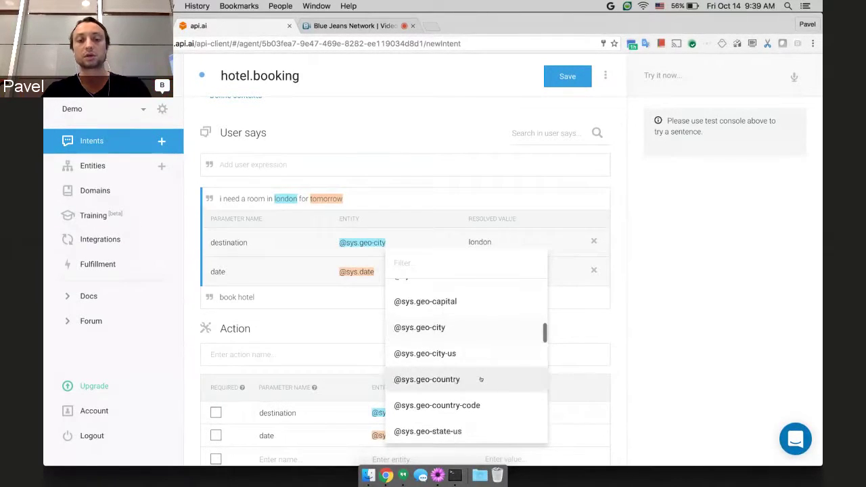
{"action": "scroll", "coordinate": [469, 400], "scroll_direction": "up", "scroll_amount": 8}
{"action": "scroll", "coordinate": [474, 339], "scroll_direction": "up", "scroll_amount": 5}
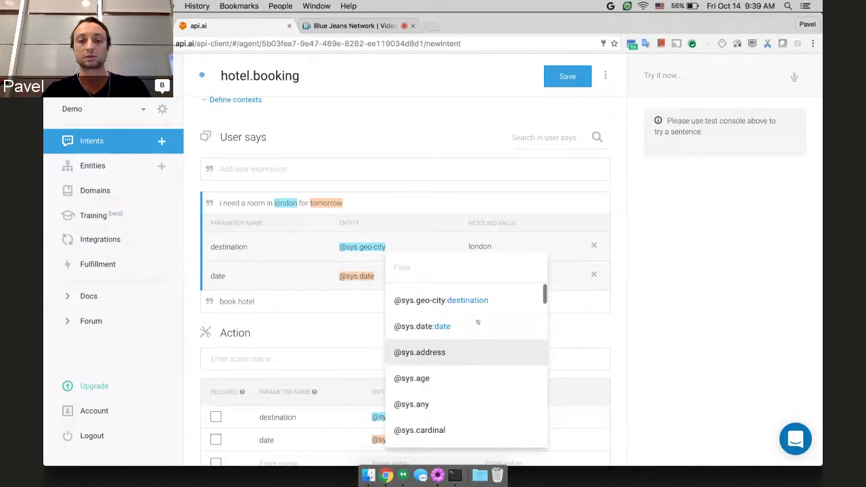
{"action": "left_click", "coordinate": [401, 143]}
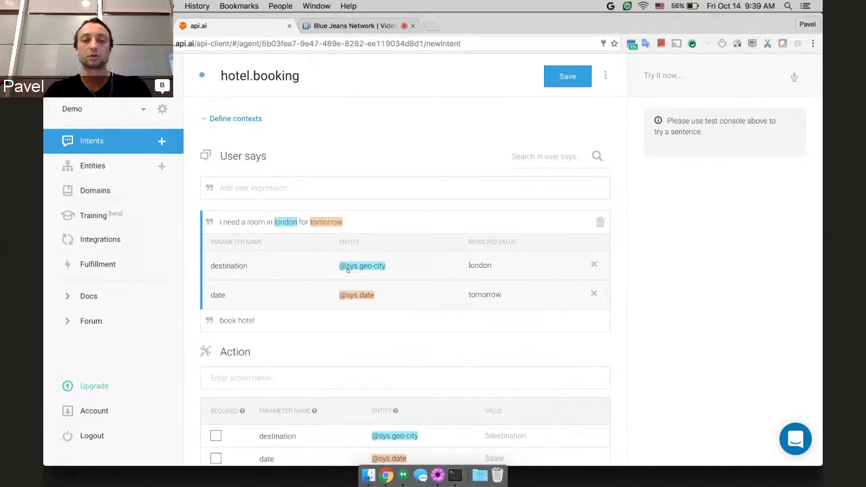
Add the user expression "i want to stay in a hyatt hotel in los angeles" to the hotel.booking intent.
{"action": "left_click", "coordinate": [358, 190]}
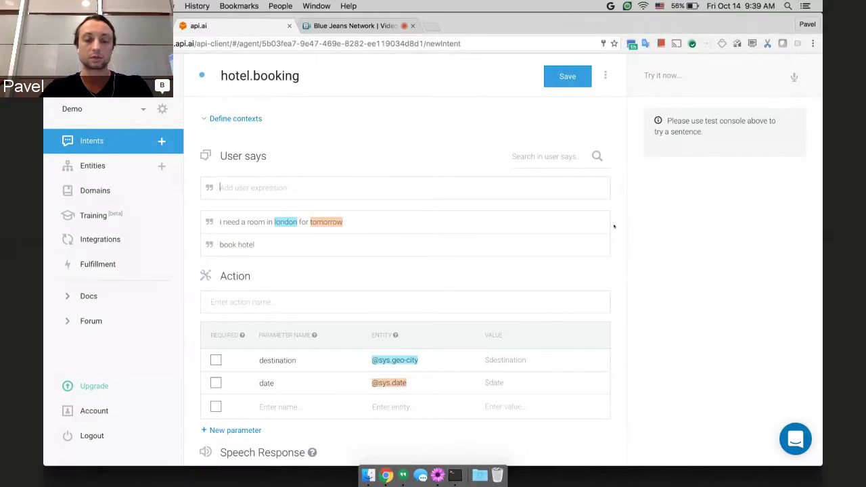
{"action": "type", "text": "i want t"}
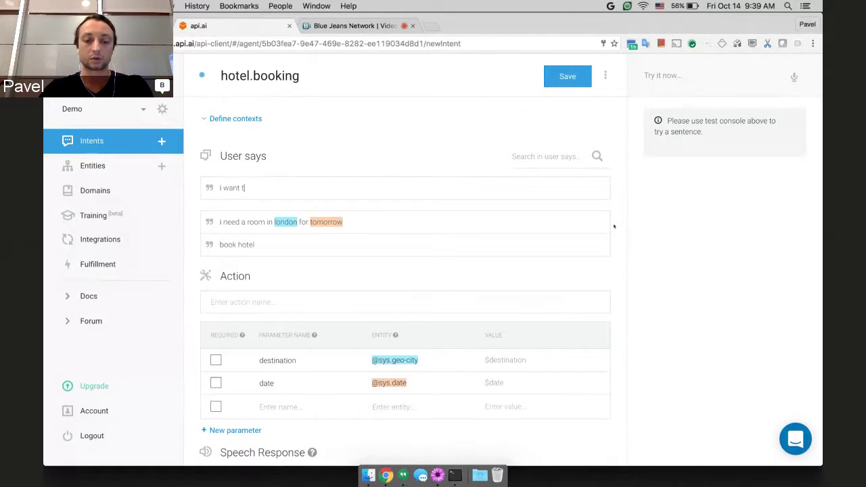
{"action": "type", "text": "o stay "}
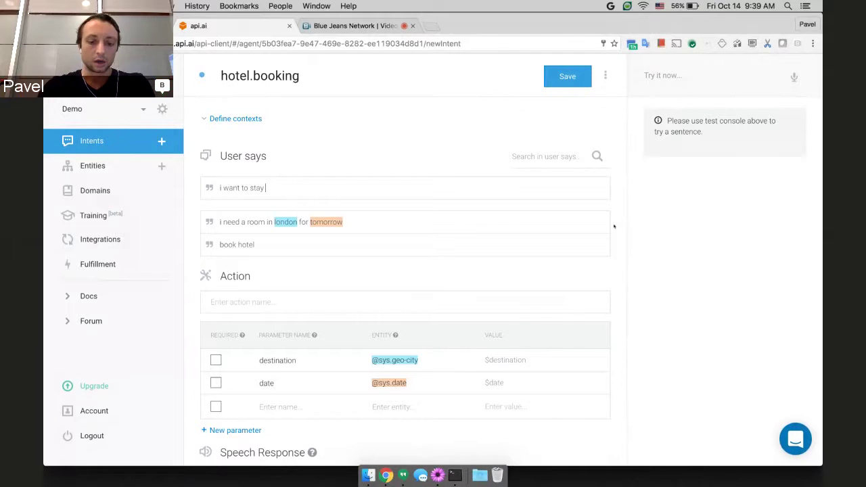
{"action": "type", "text": "in hya"}
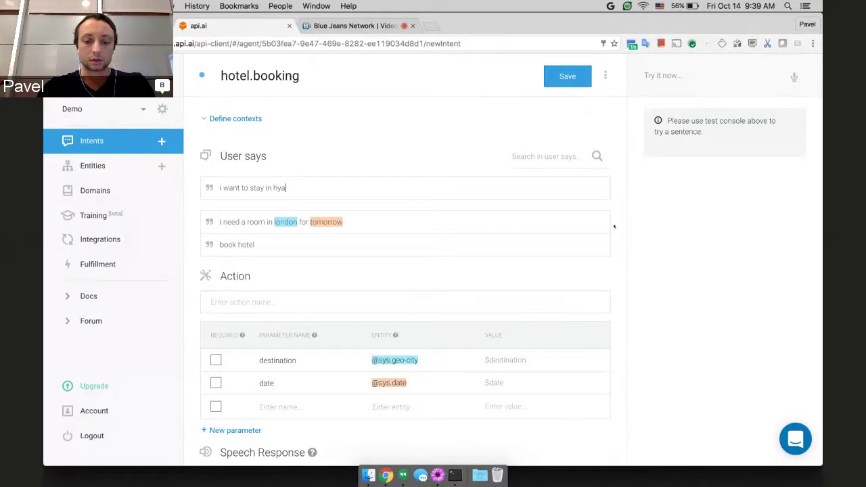
{"action": "key", "text": "BackSpace"}
{"action": "key", "text": "BackSpace"}
{"action": "key", "text": "BackSpace"}
{"action": "type", "text": "a hyatt"}
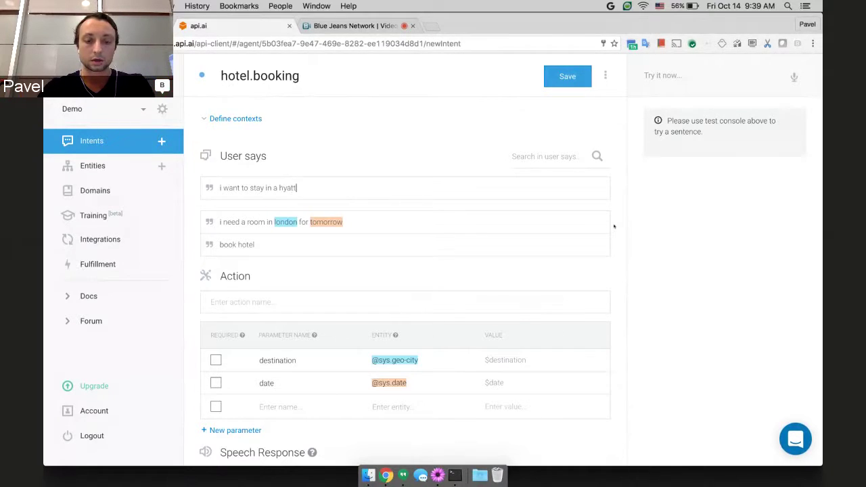
{"action": "type", "text": " hotel in l"}
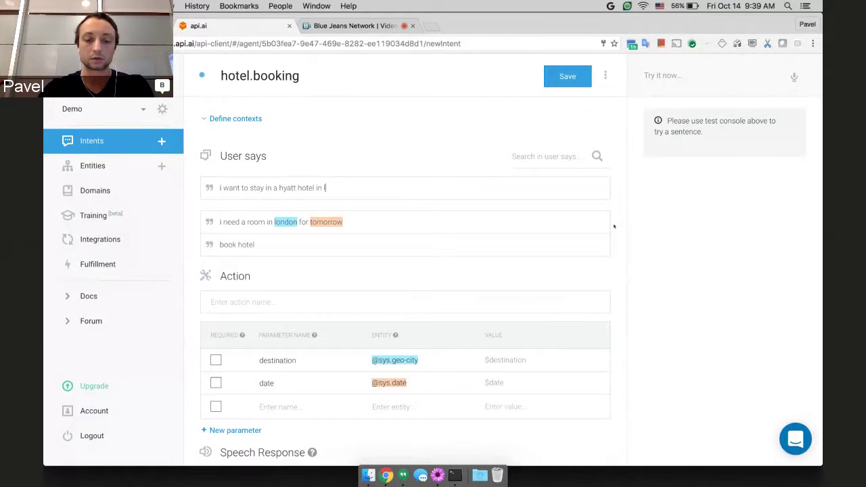
{"action": "type", "text": "os angeles"}
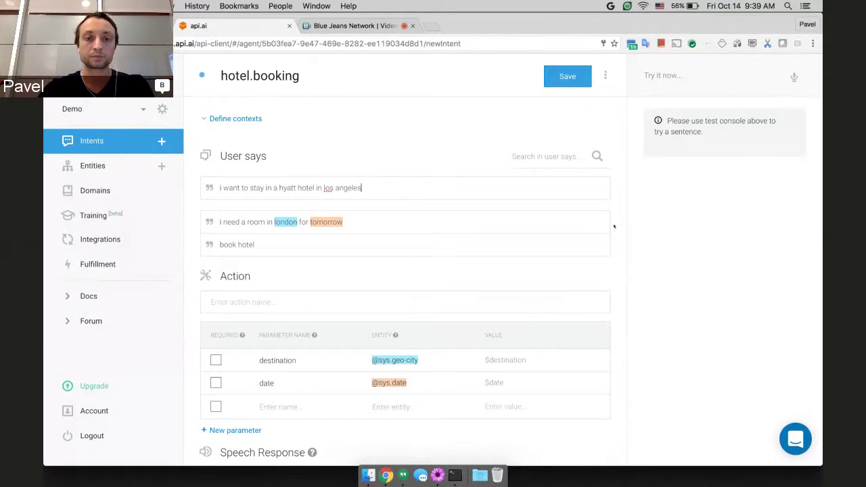
{"action": "key", "text": "Return"}
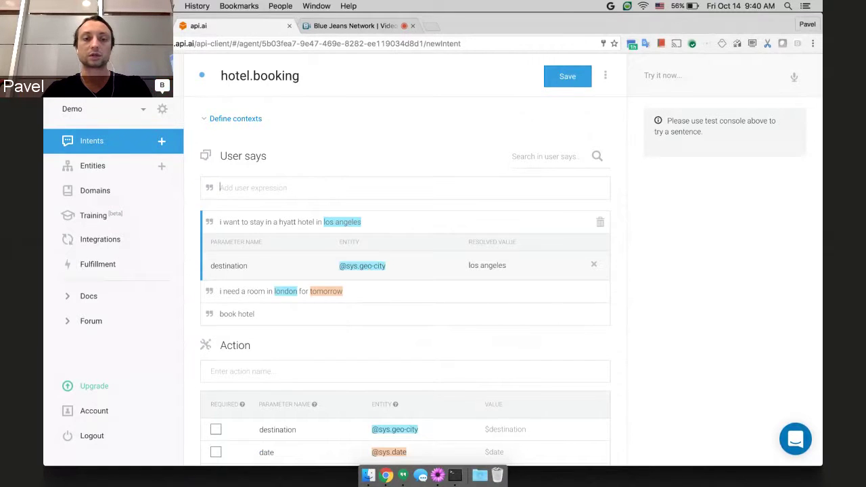
Create a new entity from the word "hyatt" in the Los Angeles expression and name it hotel-chain.
{"action": "double_click", "coordinate": [287, 222]}
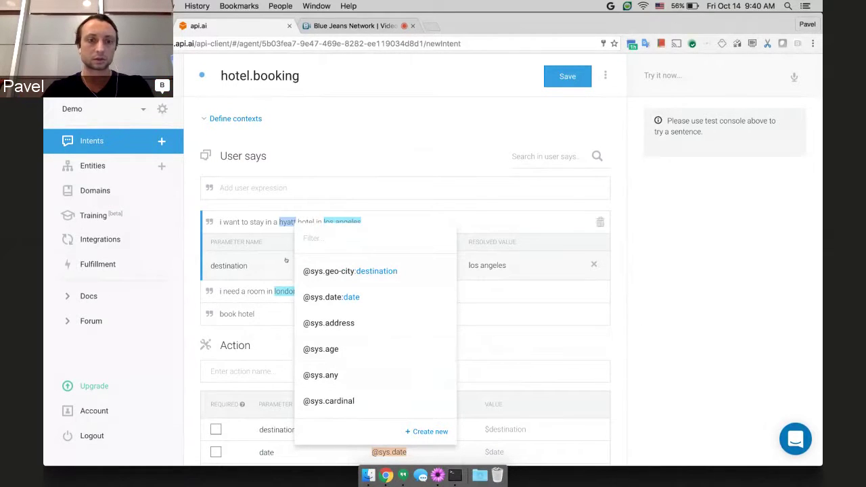
{"action": "scroll", "coordinate": [381, 335], "scroll_direction": "down", "scroll_amount": 2}
{"action": "scroll", "coordinate": [381, 335], "scroll_direction": "up", "scroll_amount": 2}
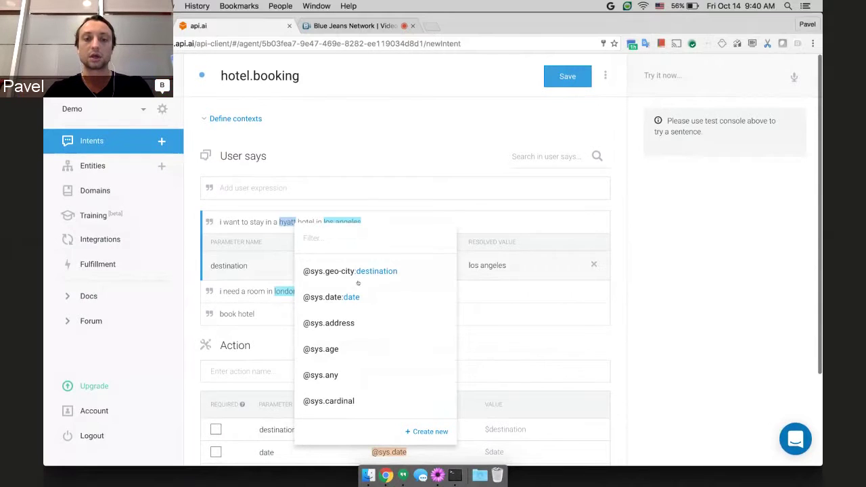
{"action": "left_click", "coordinate": [284, 212]}
{"action": "left_click", "coordinate": [286, 222]}
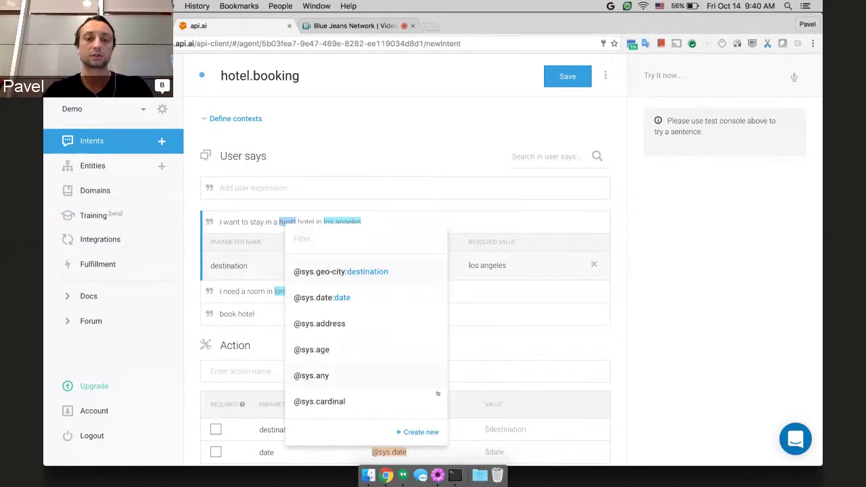
{"action": "left_click", "coordinate": [418, 433]}
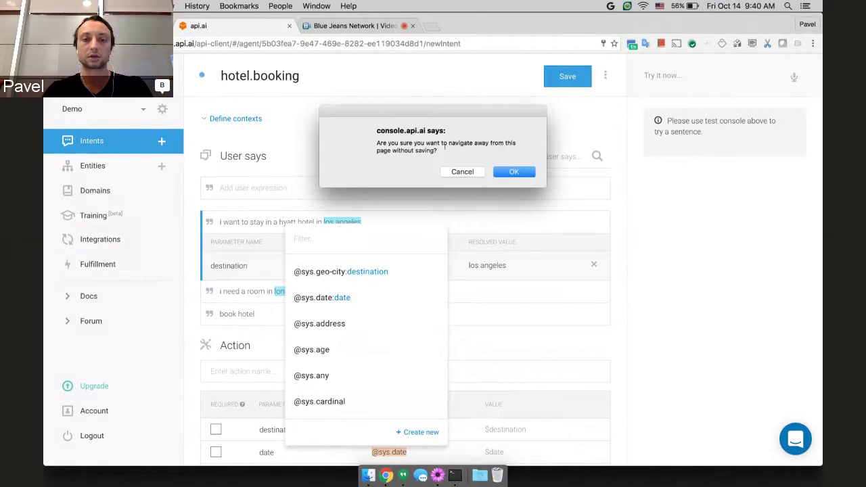
{"action": "left_click", "coordinate": [514, 172]}
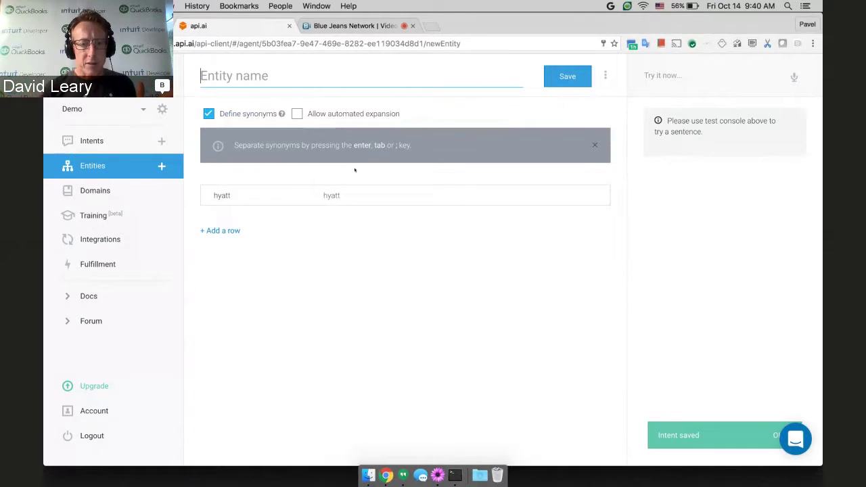
{"action": "type", "text": "hotel"}
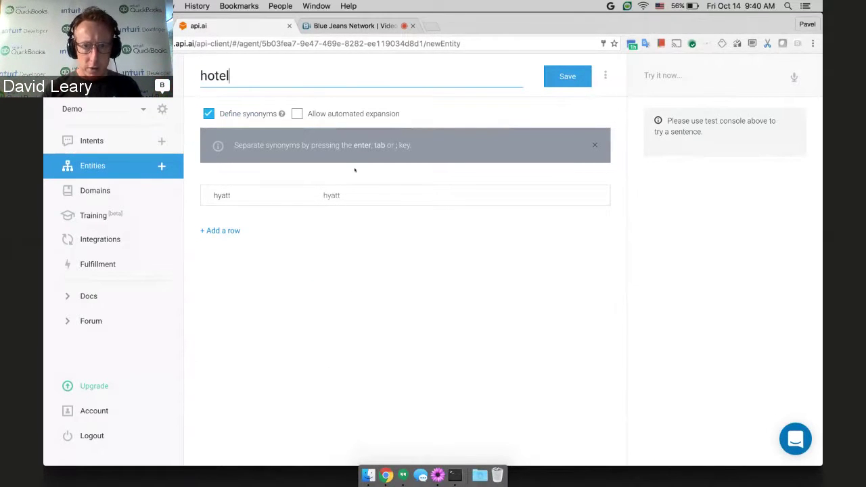
{"action": "type", "text": "-chain"}
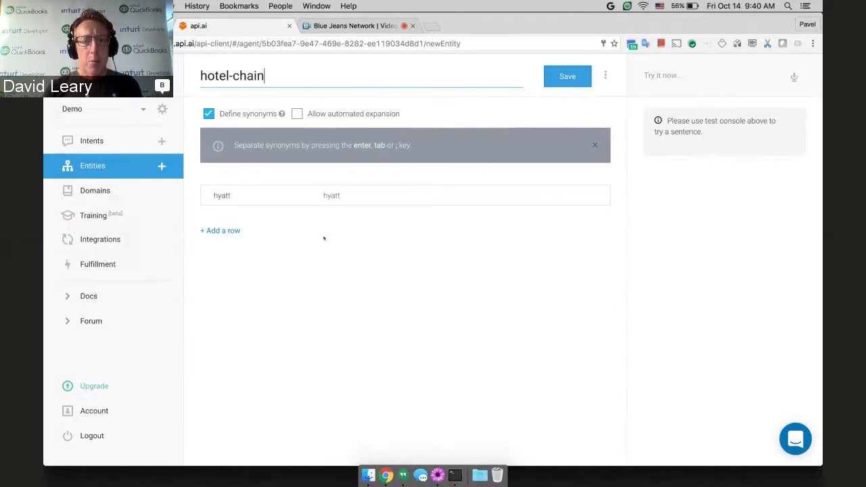
Add the reference values marriott and hilton, each with itself as synonym, to the hotel-chain entity and save it.
{"action": "left_click", "coordinate": [217, 231]}
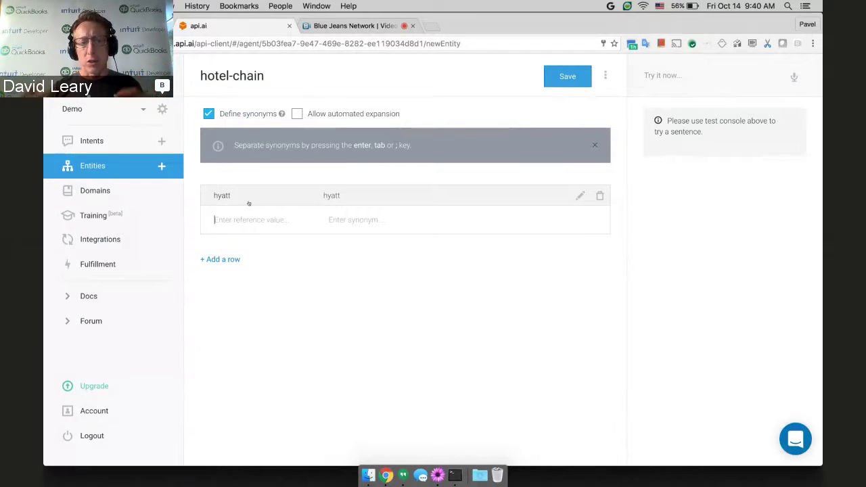
{"action": "type", "text": "marriott"}
{"action": "key", "text": "BackSpace"}
{"action": "key", "text": "BackSpace"}
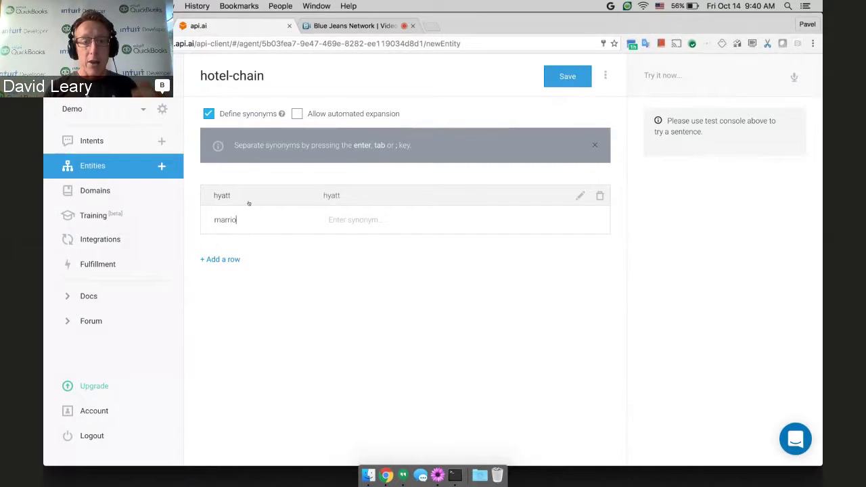
{"action": "type", "text": "tt"}
{"action": "key", "text": "Tab"}
{"action": "key", "text": "Return"}
{"action": "type", "text": "hi"}
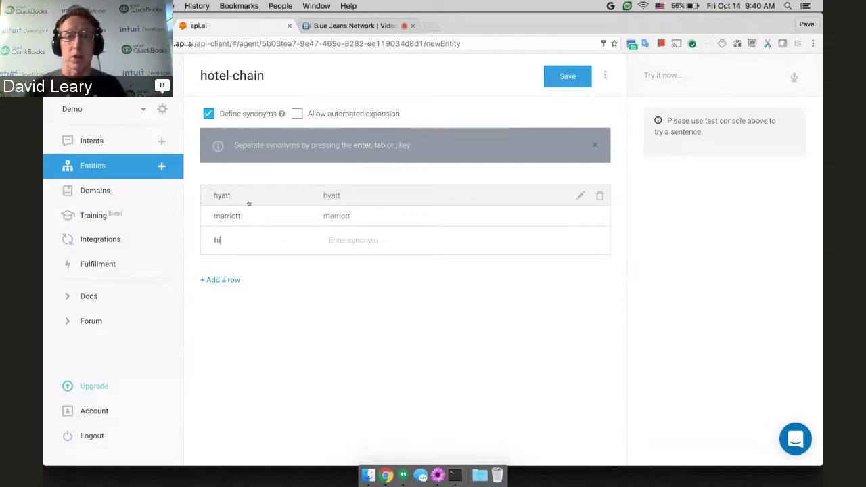
{"action": "type", "text": "lton"}
{"action": "key", "text": "Tab"}
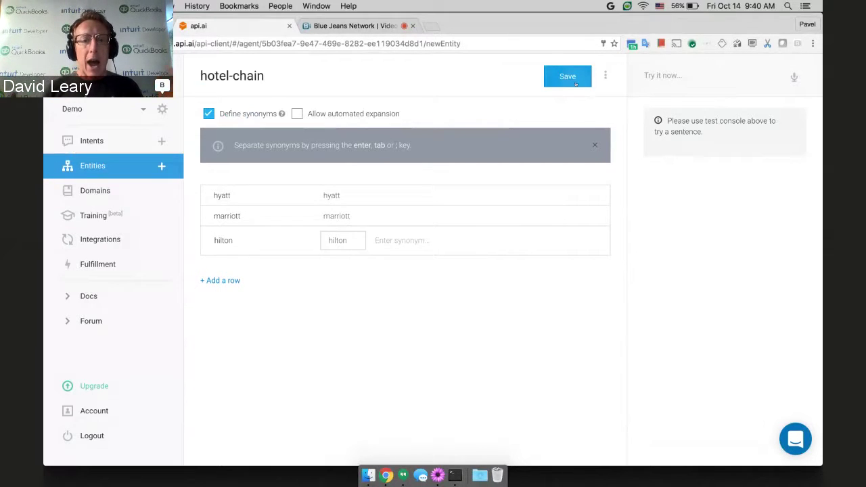
{"action": "left_click", "coordinate": [575, 84]}
Open the hotel.booking intent from the list of intents and go to the agent's list of entities.
{"action": "left_click", "coordinate": [144, 140]}
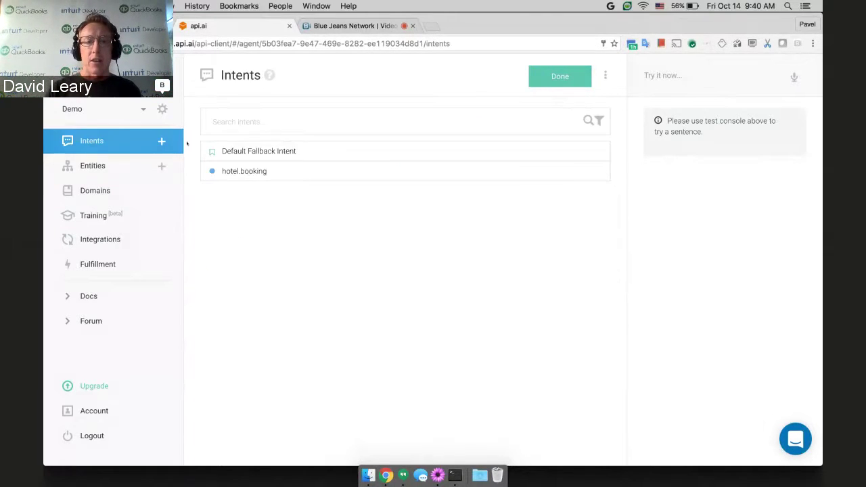
{"action": "left_click", "coordinate": [295, 171]}
{"action": "left_click", "coordinate": [135, 167]}
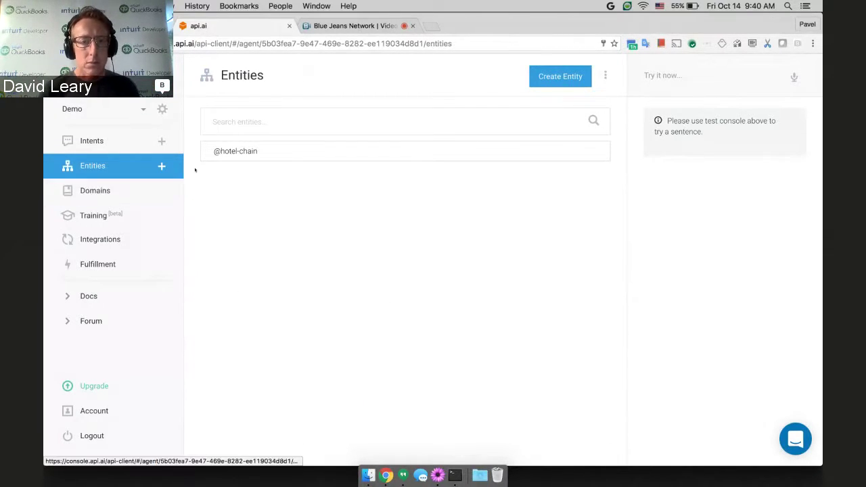
{"action": "left_click", "coordinate": [251, 158]}
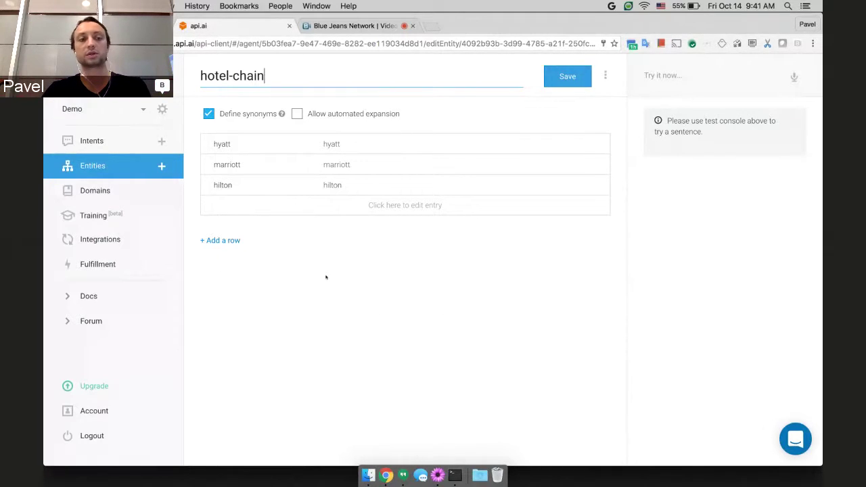
{"action": "left_click", "coordinate": [95, 140]}
{"action": "left_click", "coordinate": [321, 170]}
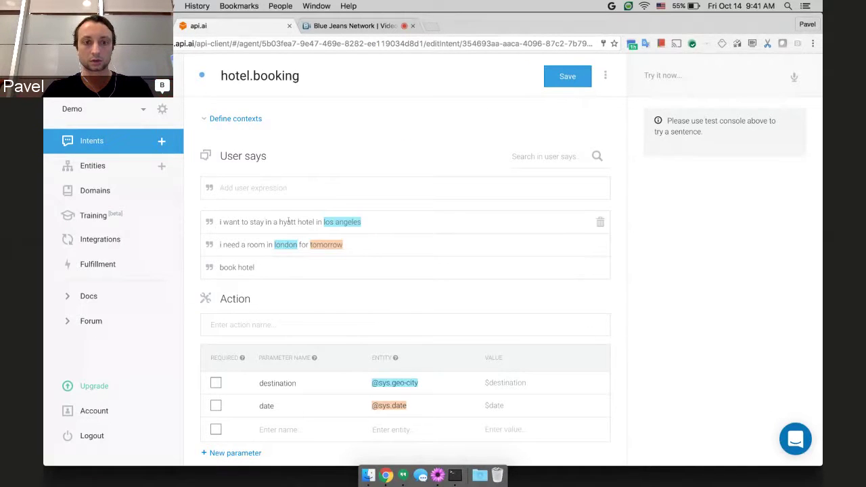
{"action": "double_click", "coordinate": [289, 222]}
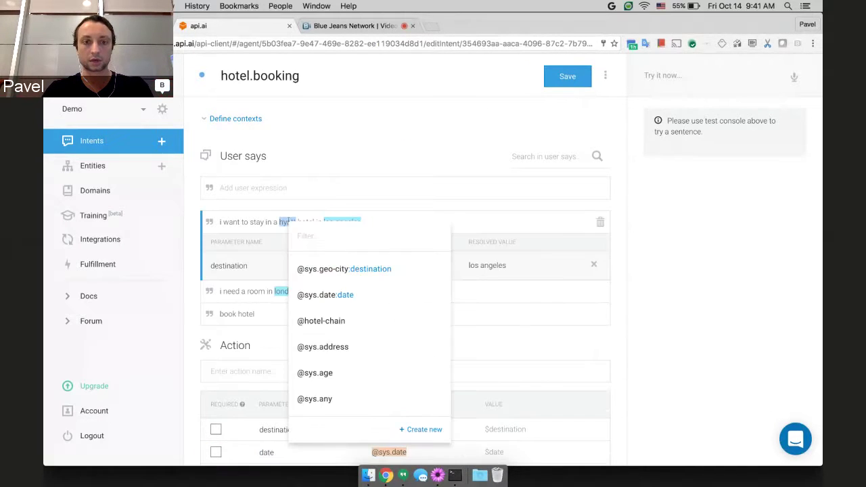
{"action": "left_click", "coordinate": [367, 321]}
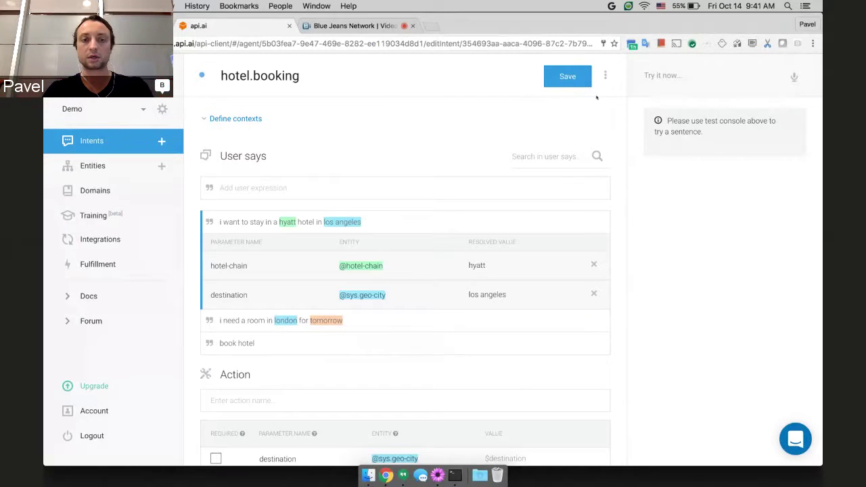
Add the user expression "hotel in san francisco for 2 people for october 15" to the hotel.booking intent.
{"action": "left_click", "coordinate": [325, 187]}
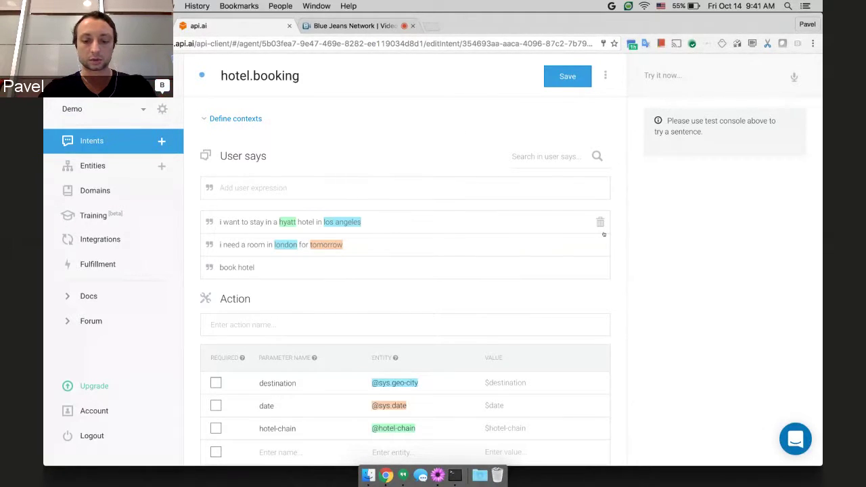
{"action": "type", "text": "hotel"}
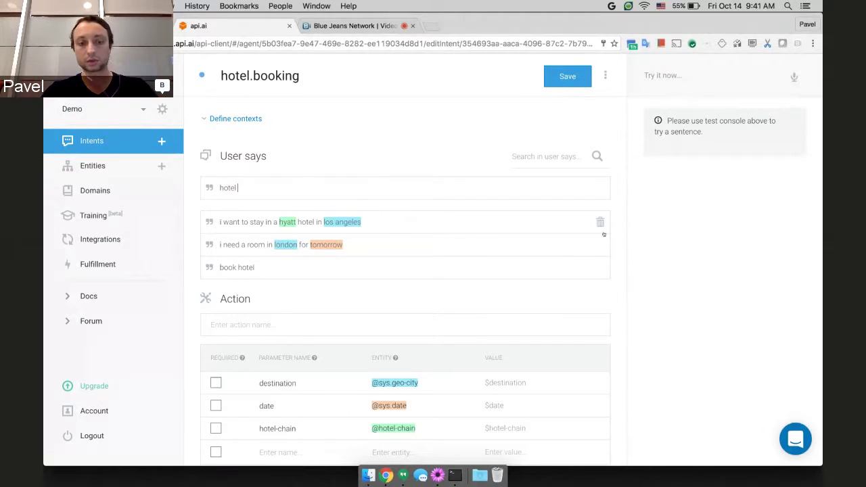
{"action": "scroll", "coordinate": [628, 305], "scroll_direction": "down", "scroll_amount": 2}
{"action": "type", "text": "i"}
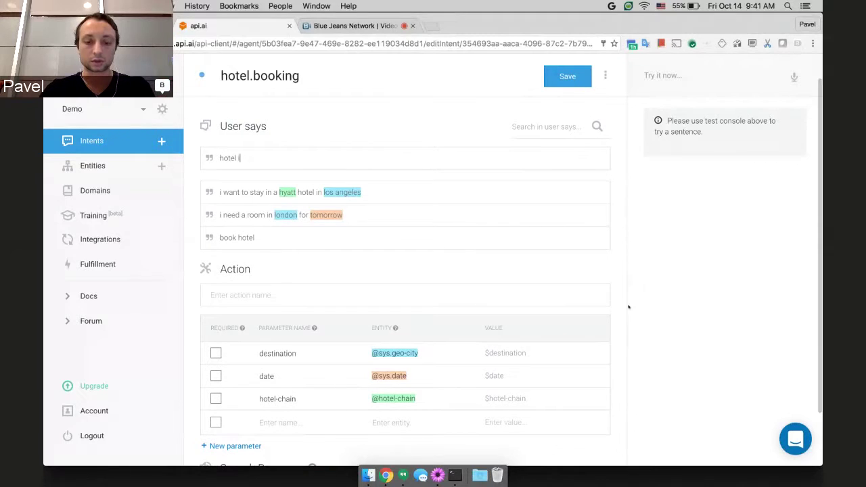
{"action": "type", "text": "n san francis"}
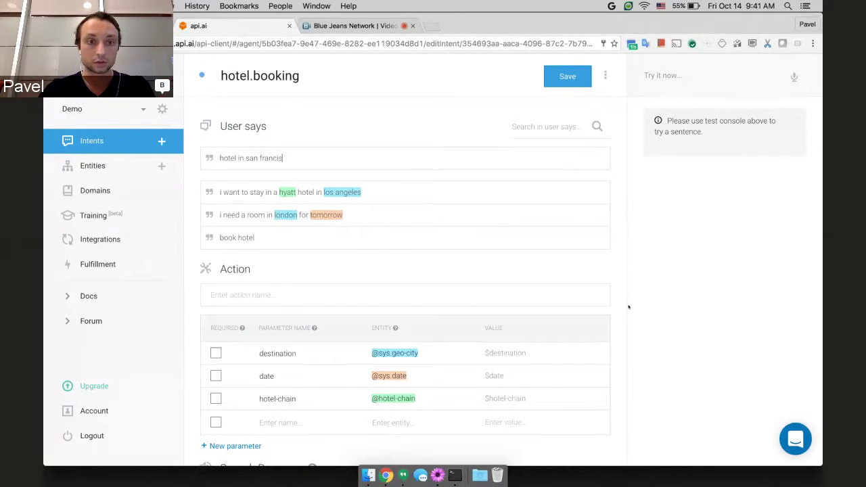
{"action": "type", "text": "co for 2 people"}
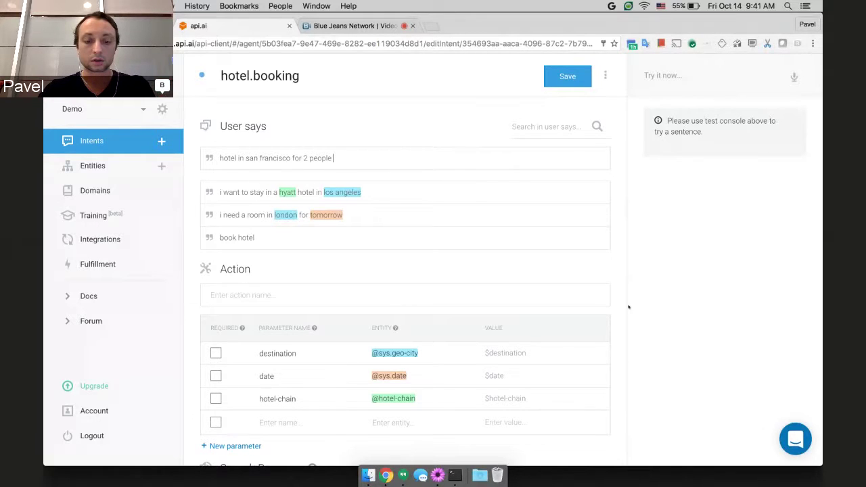
{"action": "type", "text": " for octob"}
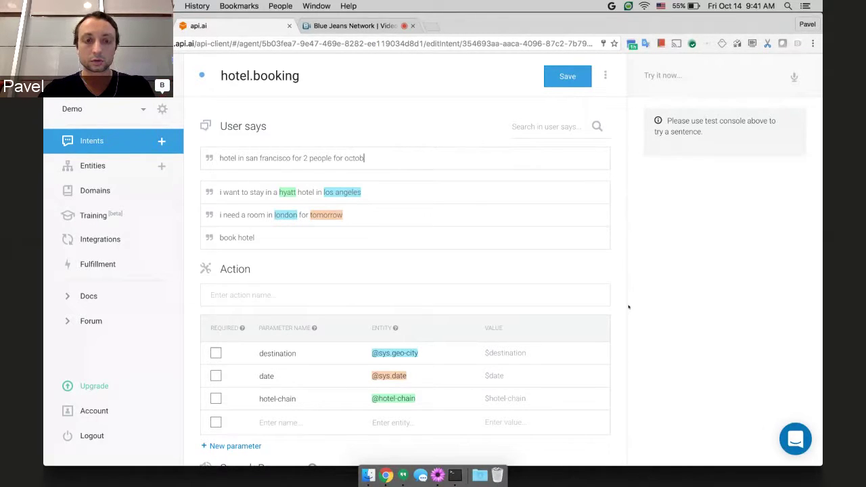
{"action": "type", "text": "er 15"}
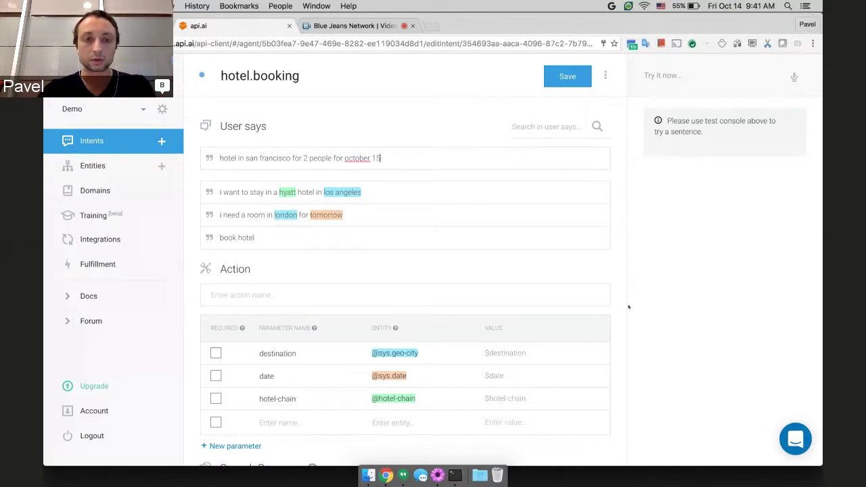
{"action": "key", "text": "Return"}
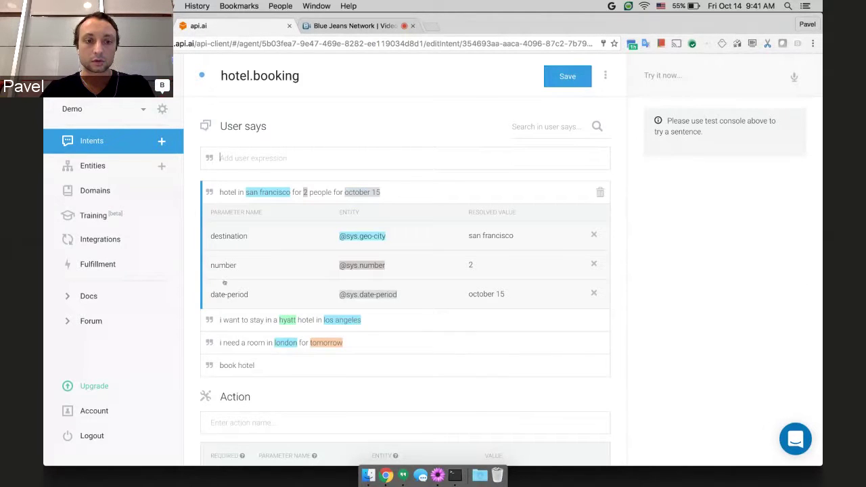
Rename the number parameter of the San Francisco expression as guests.
{"action": "double_click", "coordinate": [228, 260]}
{"action": "left_click", "coordinate": [242, 264]}
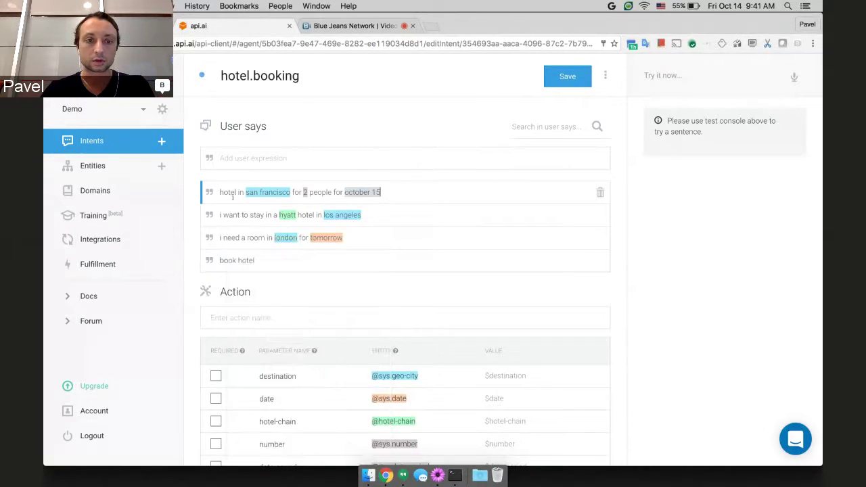
{"action": "double_click", "coordinate": [228, 264]}
{"action": "key", "text": "BackSpace"}
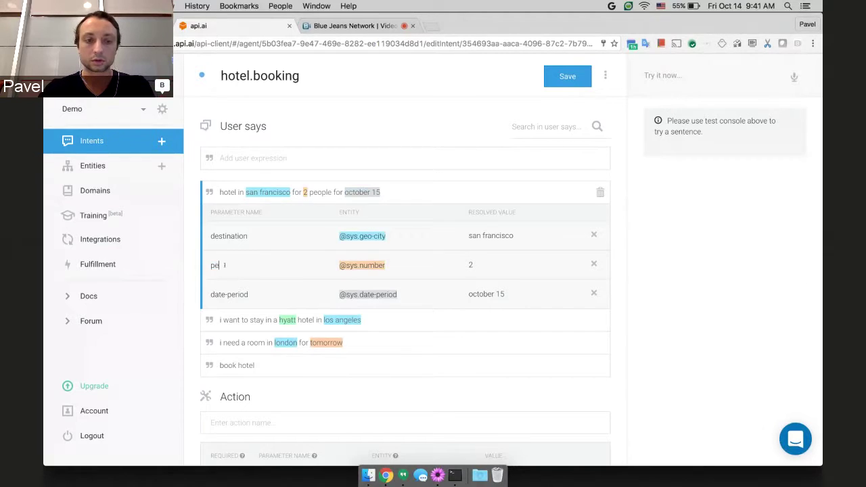
{"action": "type", "text": "guests"}
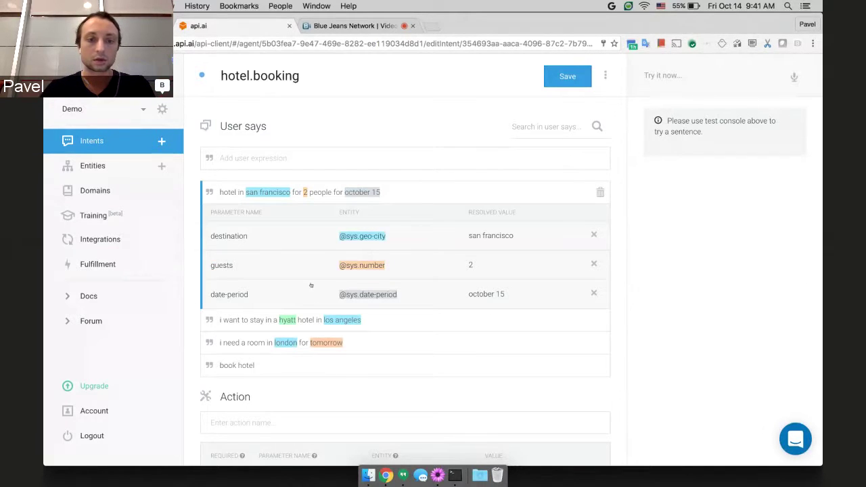
{"action": "left_click", "coordinate": [379, 296]}
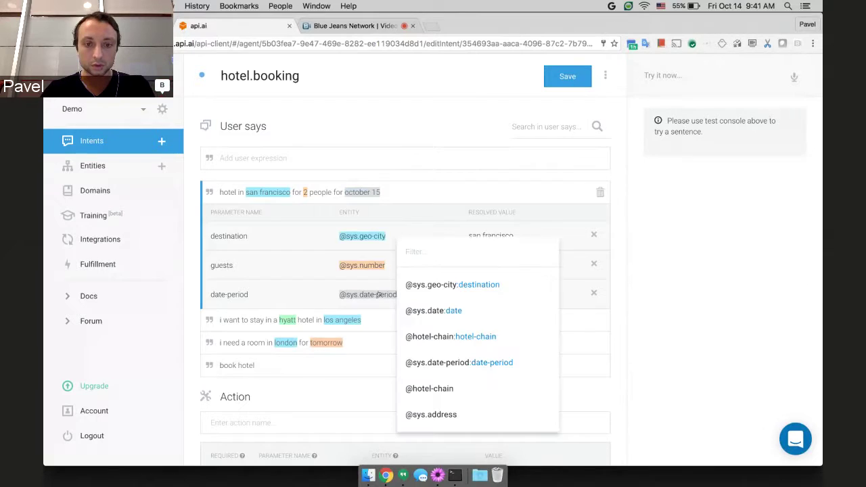
{"action": "left_click", "coordinate": [450, 310]}
{"action": "left_click", "coordinate": [565, 78]}
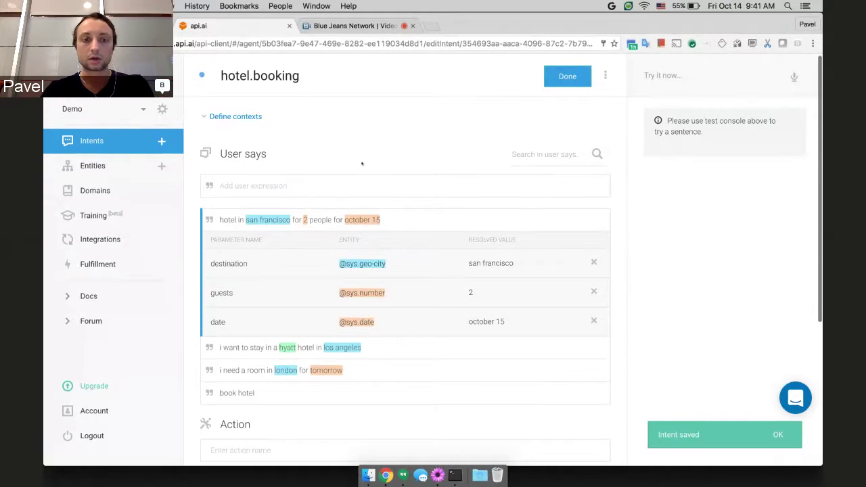
Set the intent's action name to hotel.booking and save the intent.
{"action": "scroll", "coordinate": [412, 246], "scroll_direction": "down", "scroll_amount": 5}
{"action": "scroll", "coordinate": [236, 284], "scroll_direction": "down", "scroll_amount": 1}
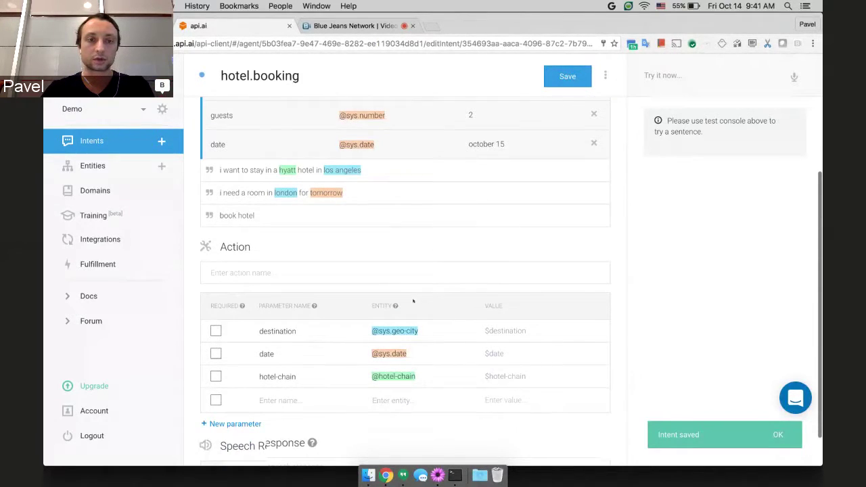
{"action": "type", "text": "hotel.booking"}
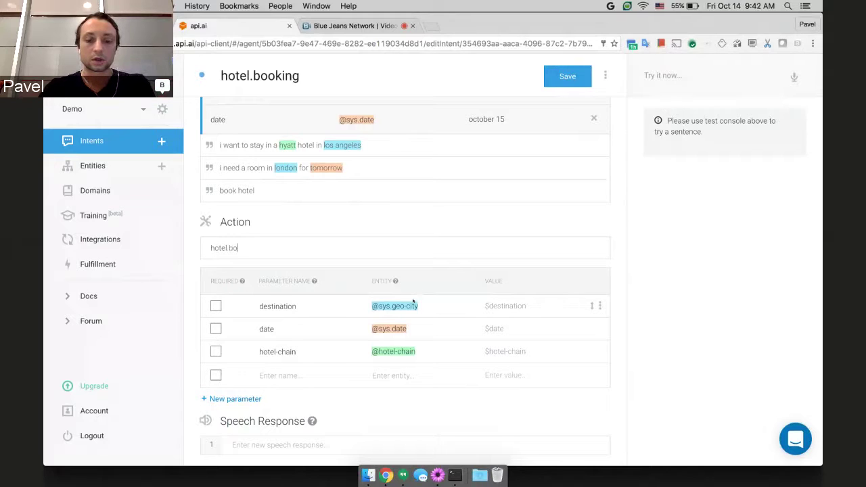
{"action": "left_click", "coordinate": [568, 69]}
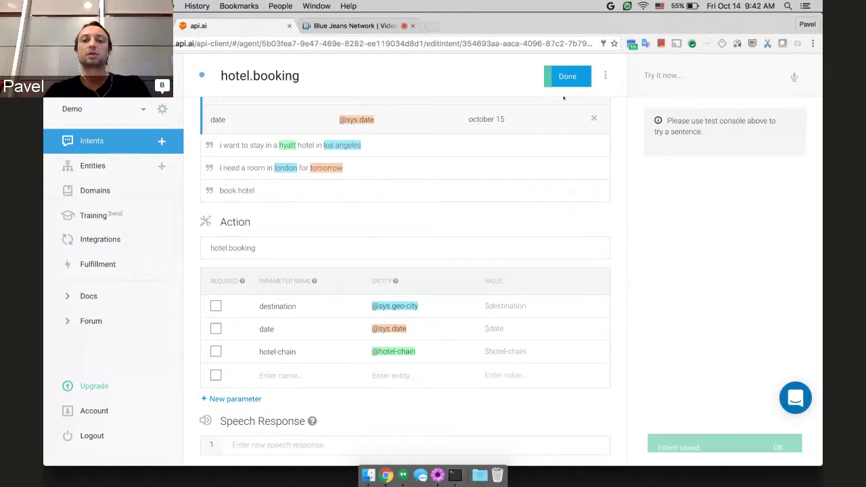
Collapse the San Francisco expression's details and test the agent with the sentence "can you book a hotel".
{"action": "scroll", "coordinate": [510, 300], "scroll_direction": "up", "scroll_amount": 3}
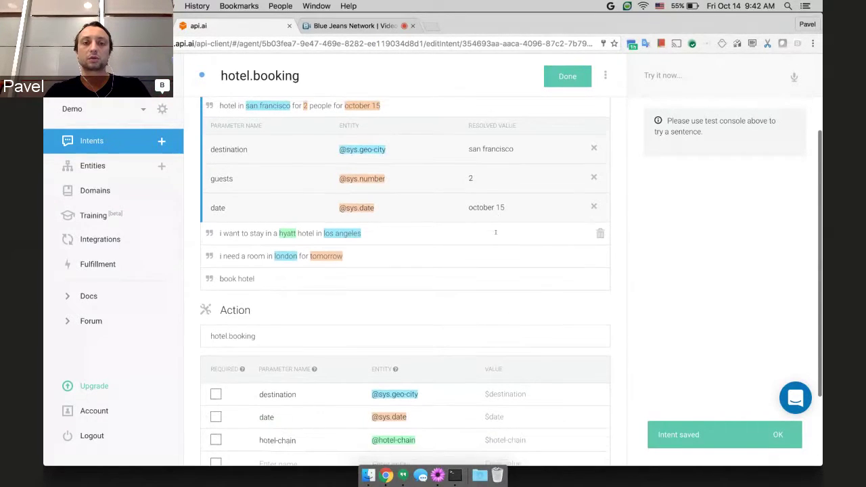
{"action": "scroll", "coordinate": [460, 190], "scroll_direction": "up", "scroll_amount": 1}
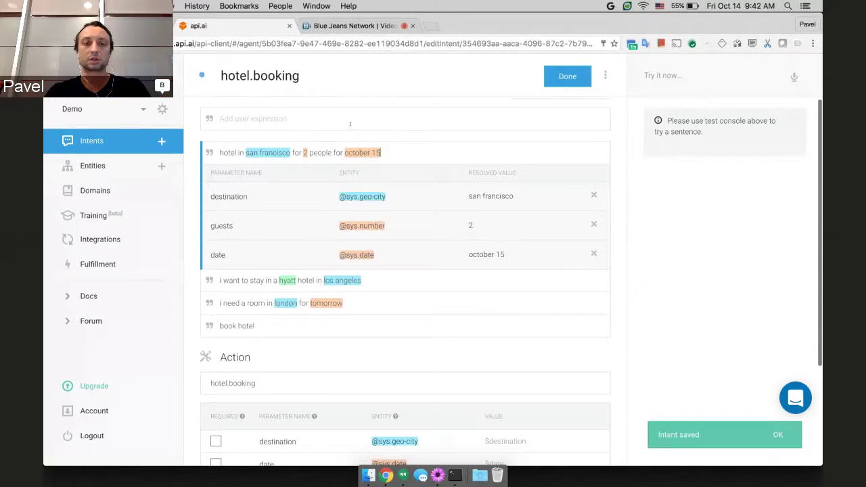
{"action": "double_click", "coordinate": [286, 197]}
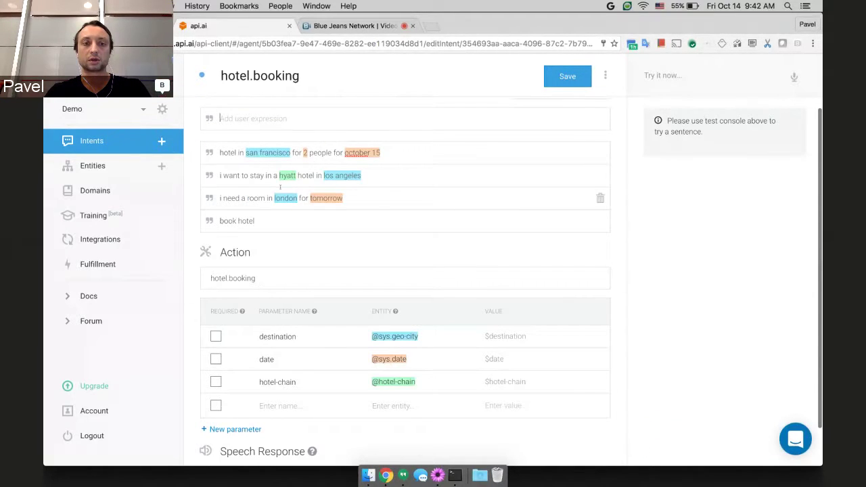
{"action": "scroll", "coordinate": [520, 322], "scroll_direction": "up", "scroll_amount": 2}
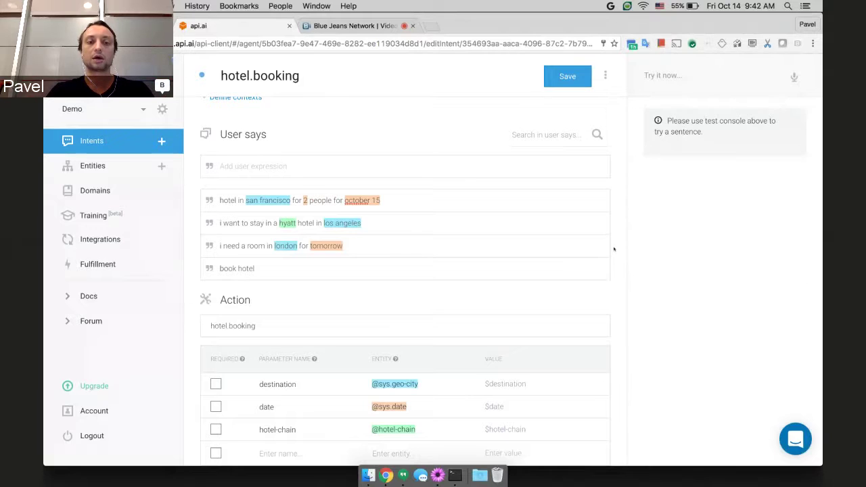
{"action": "left_click", "coordinate": [686, 77]}
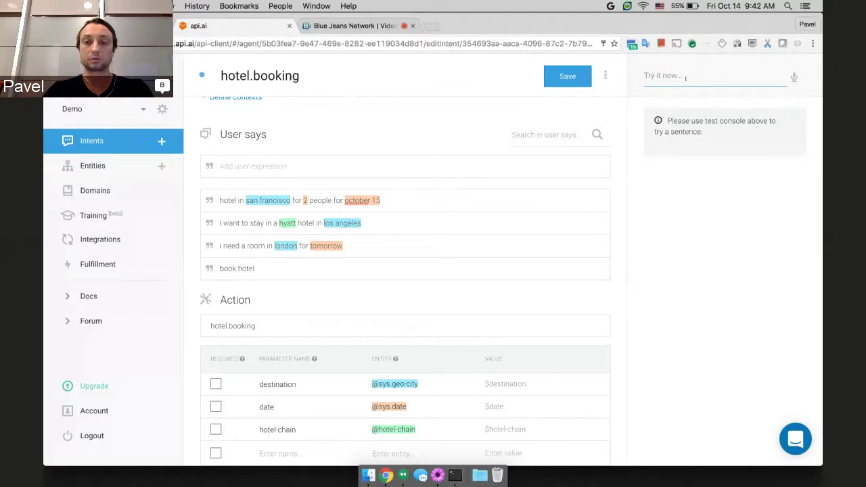
{"action": "type", "text": "can y"}
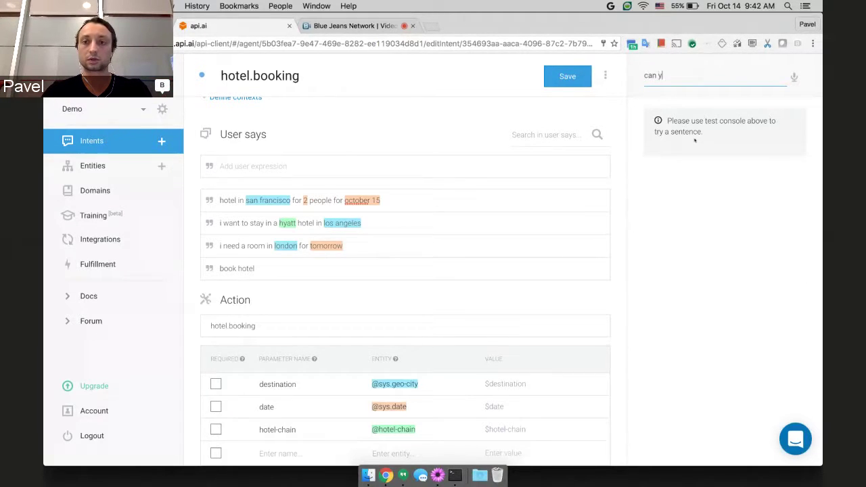
{"action": "type", "text": "ou boo"}
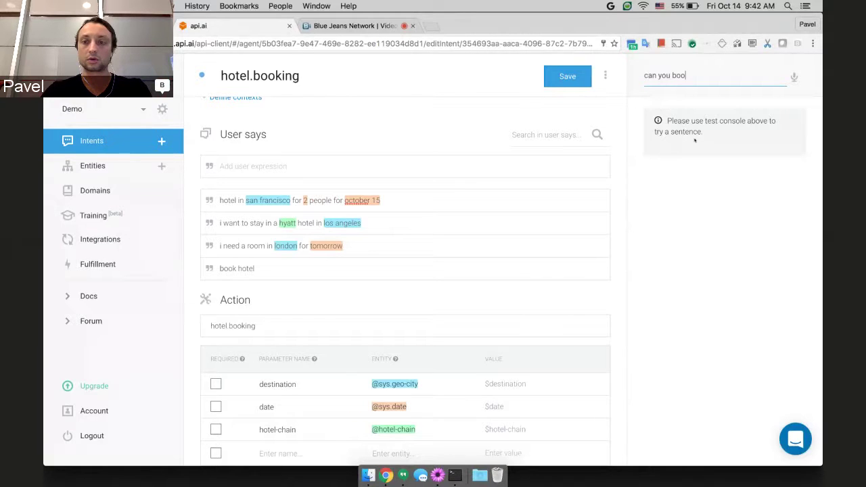
{"action": "type", "text": "k a hotel"}
{"action": "key", "text": "Return"}
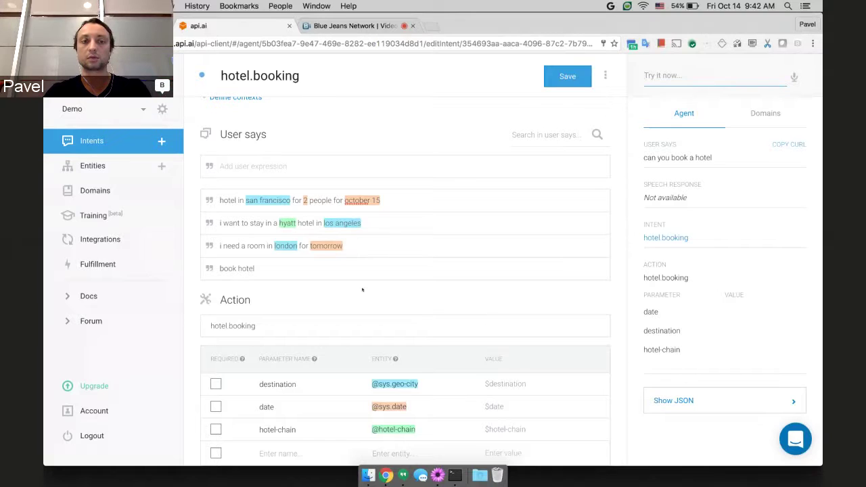
Test the agent with the sentence "i need a hotel in new york" and examine the extracted destination value.
{"action": "scroll", "coordinate": [392, 287], "scroll_direction": "up", "scroll_amount": 2}
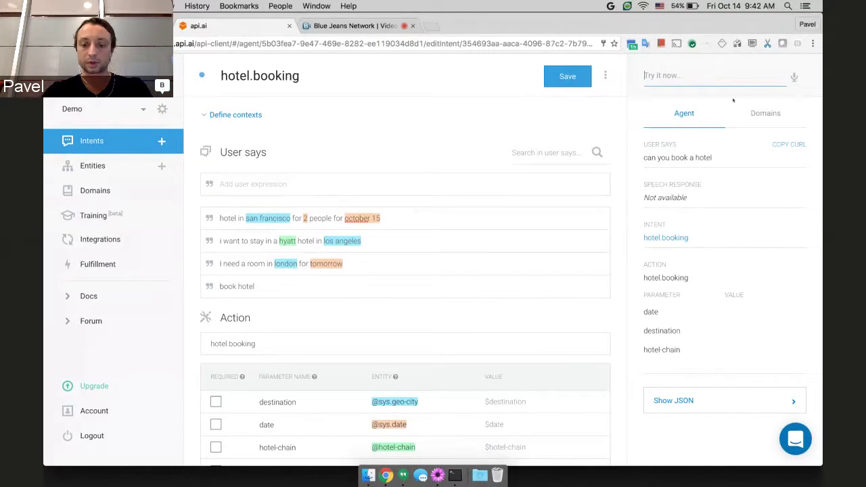
{"action": "type", "text": "i need"}
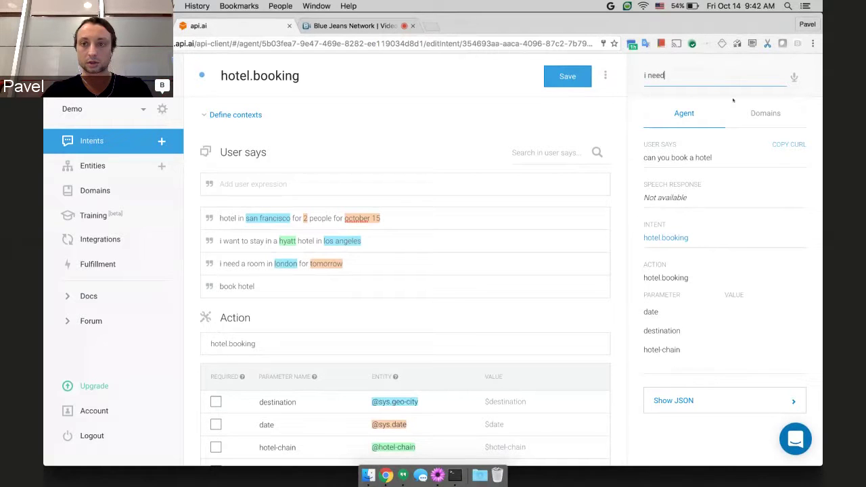
{"action": "type", "text": " a hotel "}
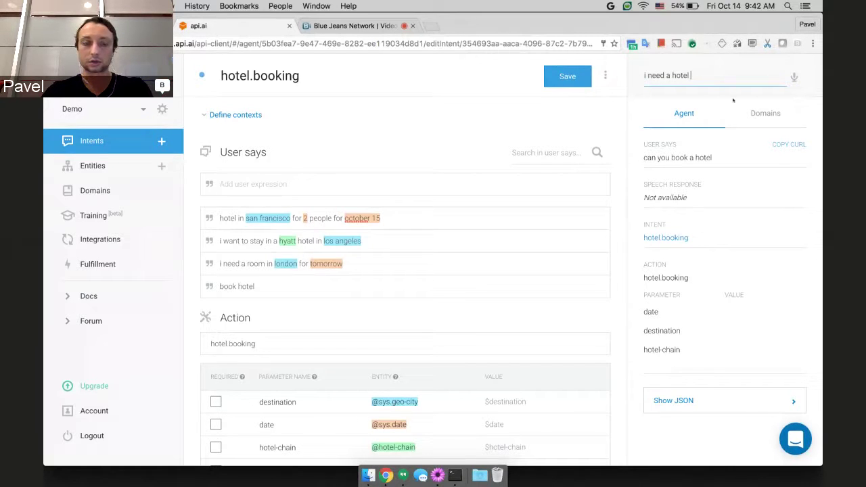
{"action": "type", "text": "in "}
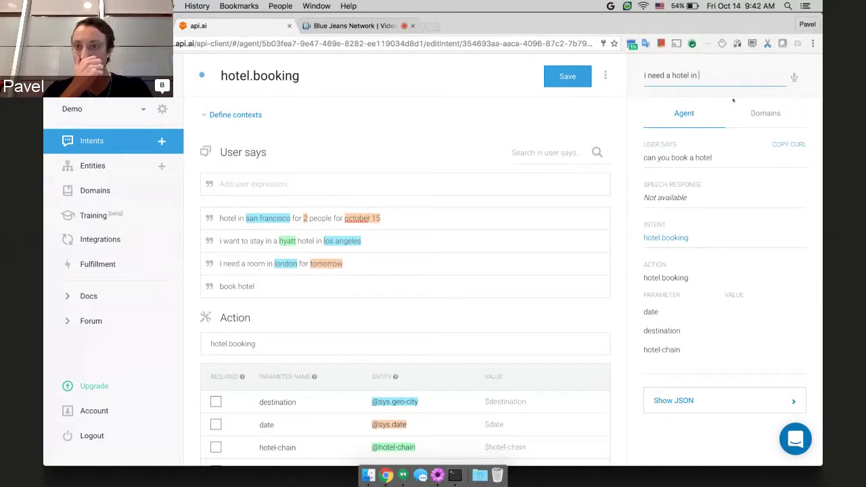
{"action": "type", "text": "new york"}
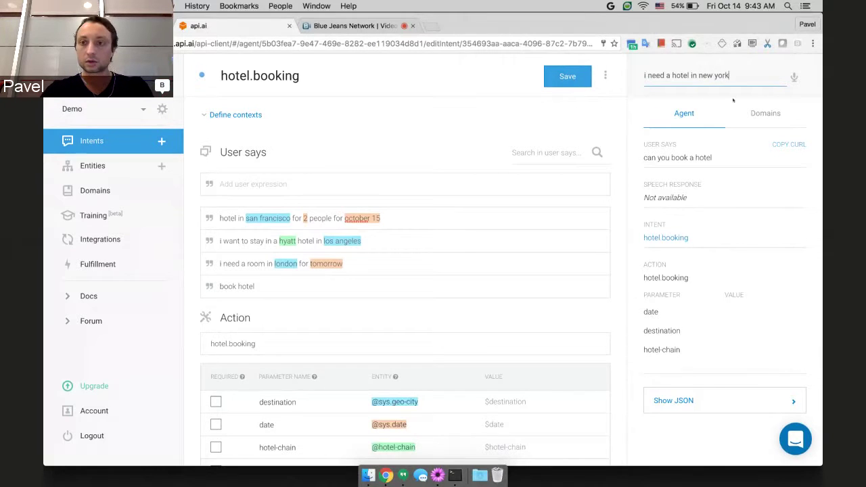
{"action": "key", "text": "Return"}
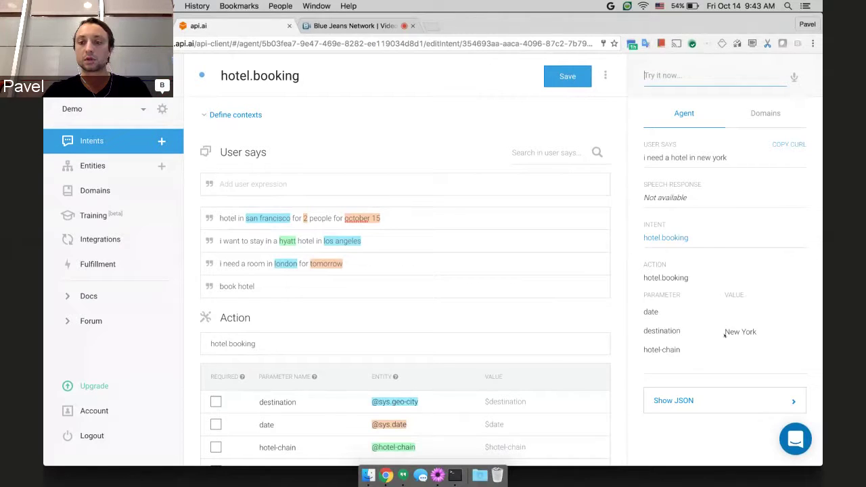
{"action": "left_click_drag", "start_coordinate": [724, 333], "coordinate": [771, 332]}
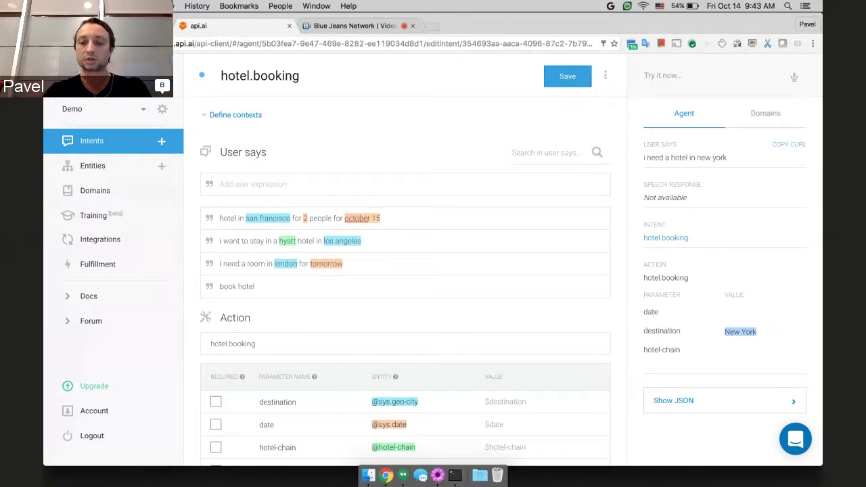
Review the annotated cities and date in the sample expressions and the intent's action parameters.
{"action": "left_click", "coordinate": [771, 333]}
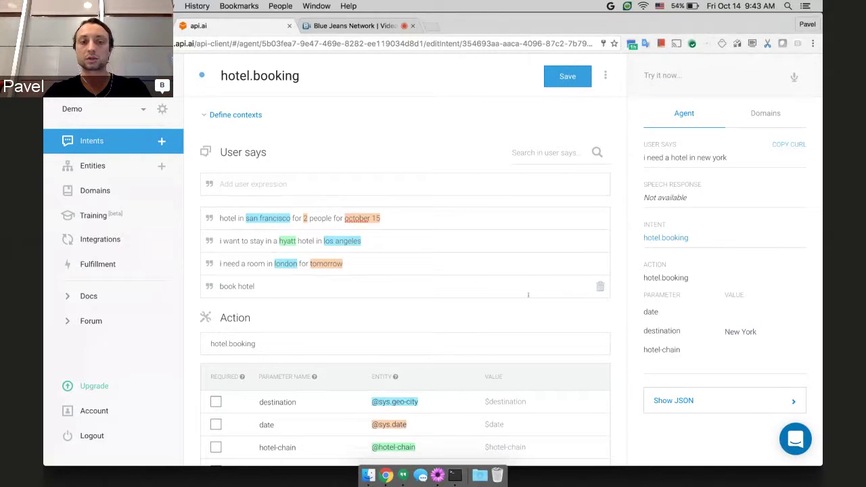
{"action": "left_click_drag", "start_coordinate": [245, 217], "coordinate": [291, 219]}
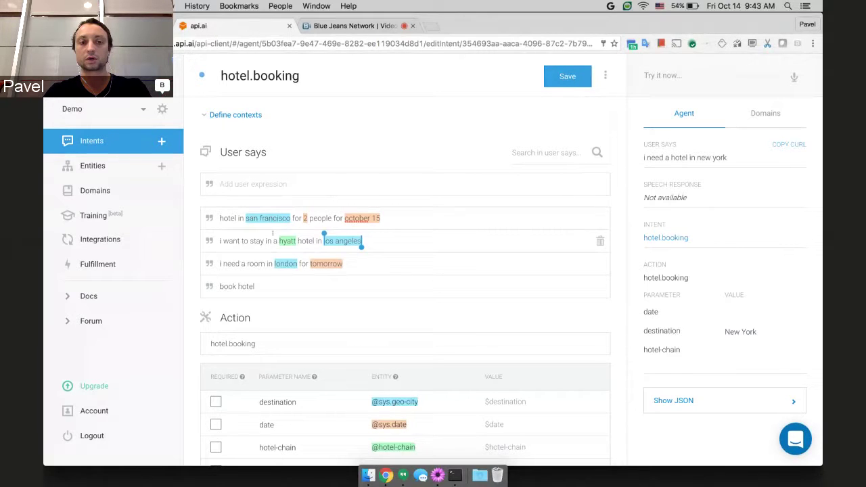
{"action": "double_click", "coordinate": [285, 263]}
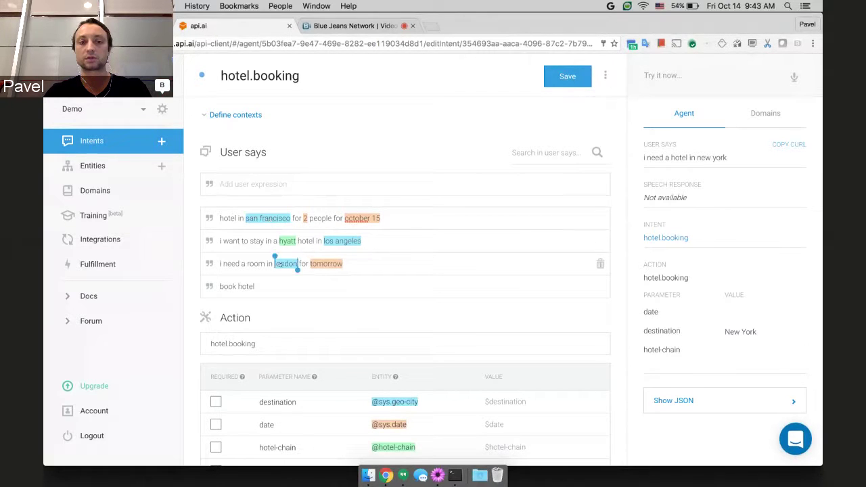
{"action": "double_click", "coordinate": [326, 263]}
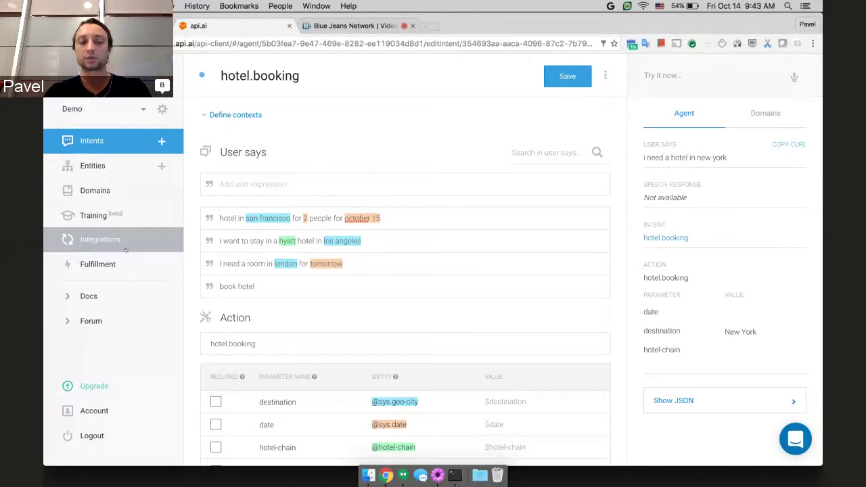
{"action": "left_click", "coordinate": [477, 346]}
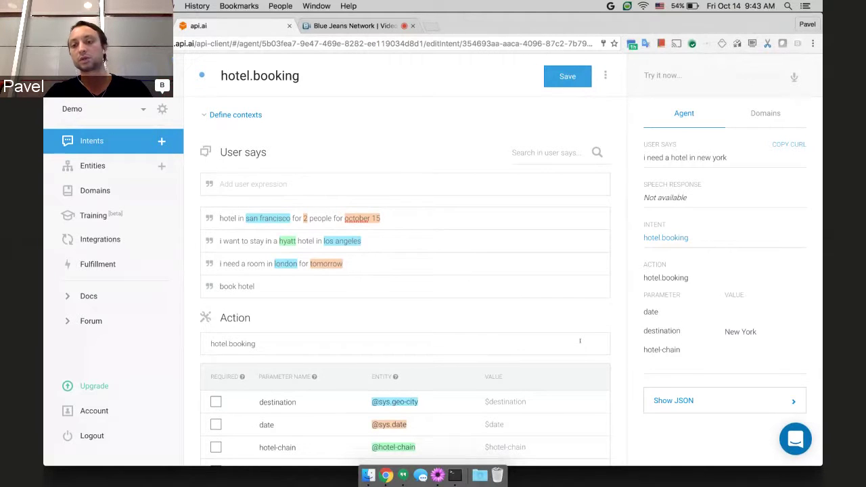
{"action": "scroll", "coordinate": [580, 341], "scroll_direction": "down", "scroll_amount": 2}
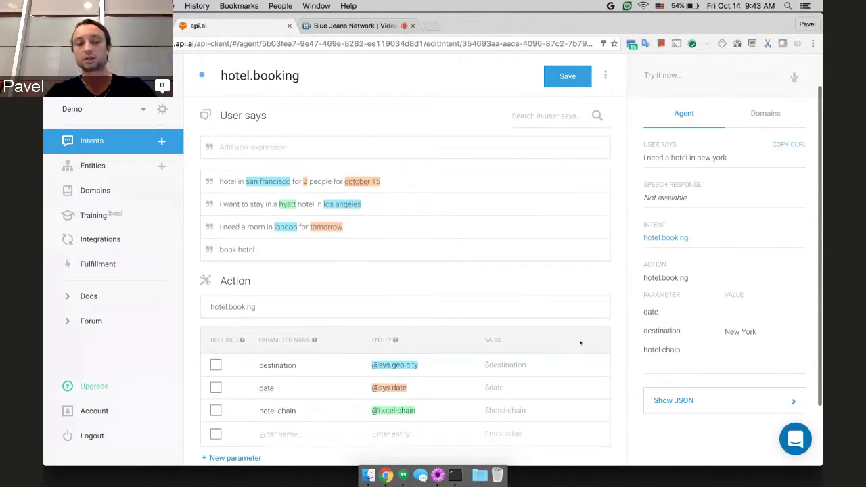
{"action": "scroll", "coordinate": [579, 342], "scroll_direction": "up", "scroll_amount": 2}
{"action": "scroll", "coordinate": [475, 303], "scroll_direction": "down", "scroll_amount": 6}
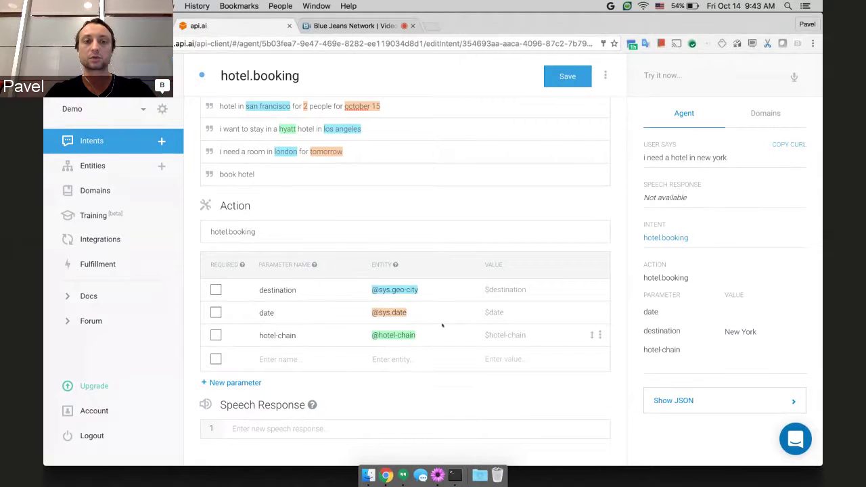
{"action": "scroll", "coordinate": [443, 326], "scroll_direction": "up", "scroll_amount": 4}
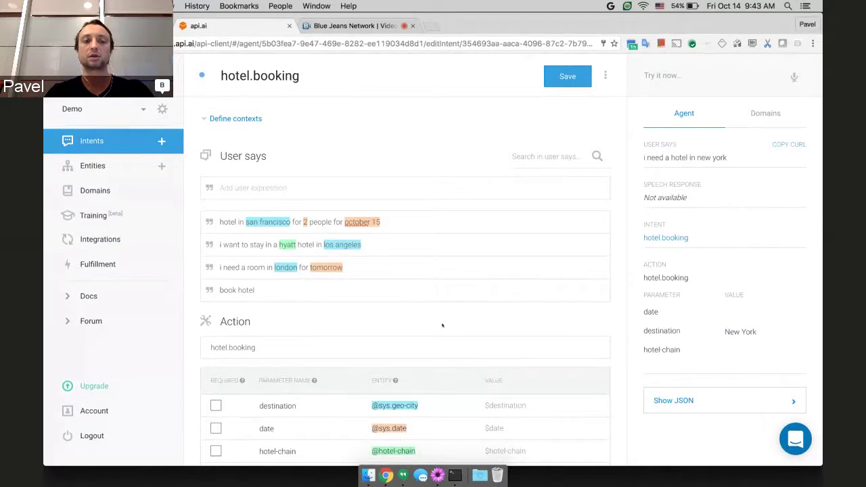
Mark the destination and date parameters of the hotel.booking action as required.
{"action": "scroll", "coordinate": [442, 325], "scroll_direction": "down", "scroll_amount": 1}
{"action": "scroll", "coordinate": [443, 325], "scroll_direction": "down", "scroll_amount": 2}
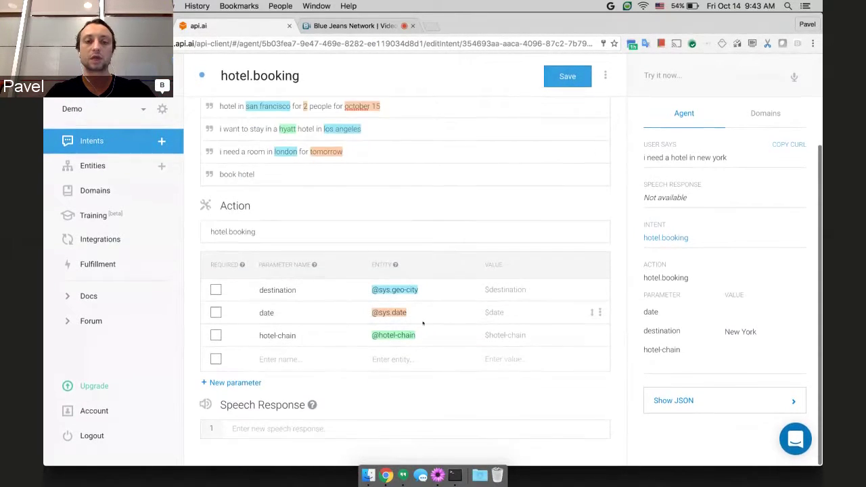
{"action": "left_click", "coordinate": [215, 290]}
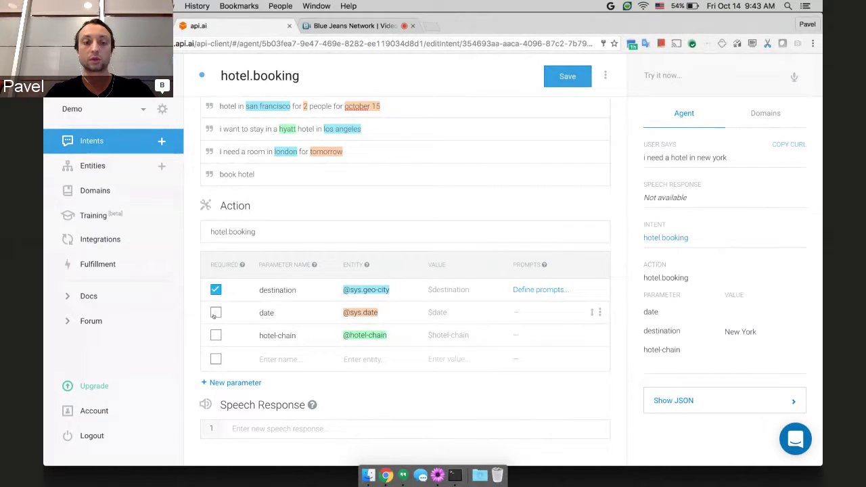
{"action": "left_click", "coordinate": [216, 312]}
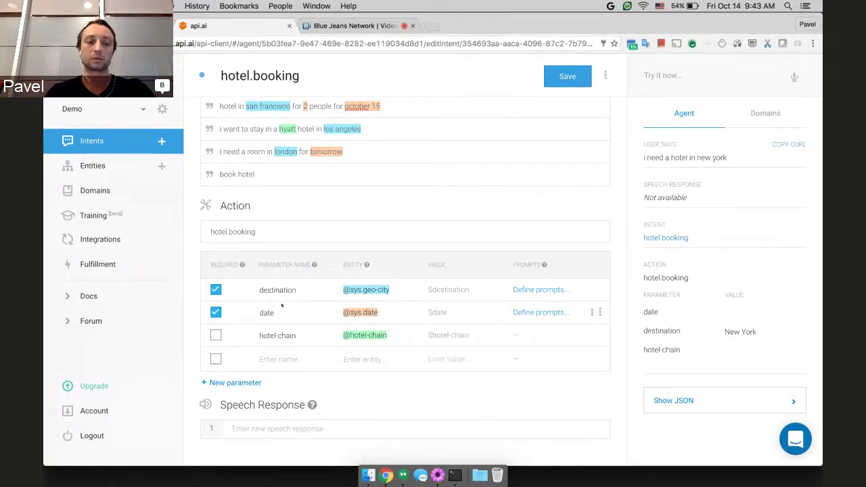
Define two prompts for the destination parameter: "Where are you going?" and "What's the destination?".
{"action": "left_click", "coordinate": [541, 289]}
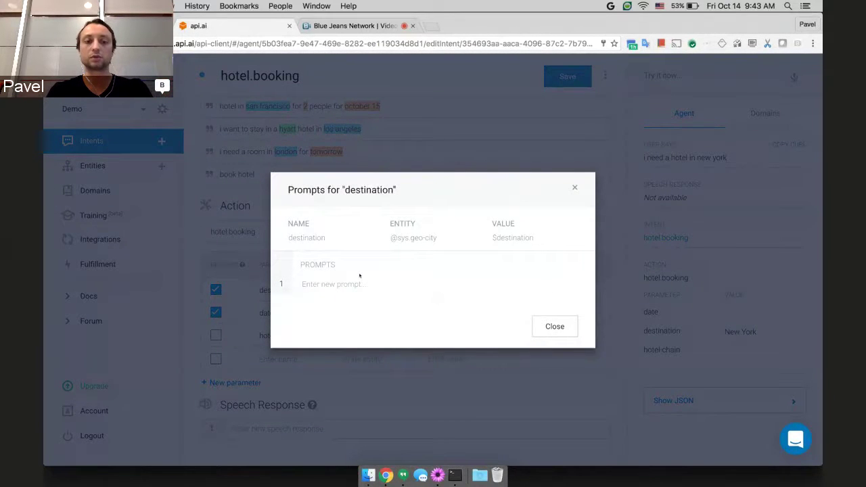
{"action": "type", "text": "Where"}
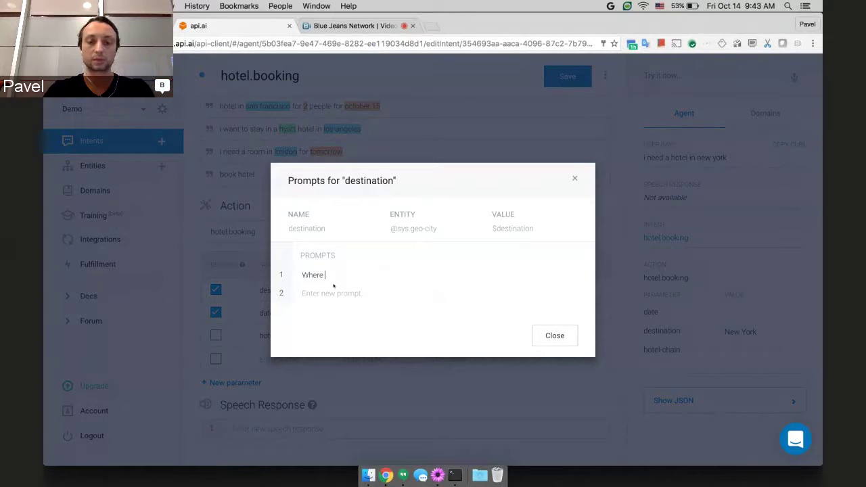
{"action": "type", "text": "are you goi"}
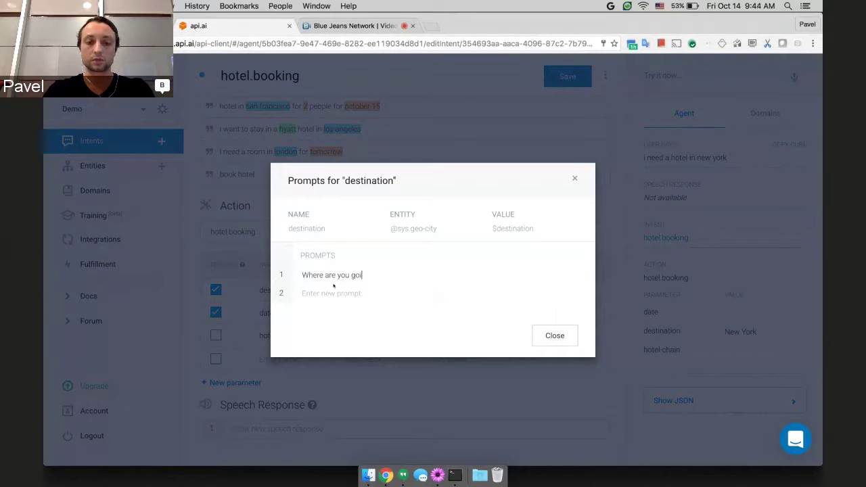
{"action": "type", "text": "ng?What"}
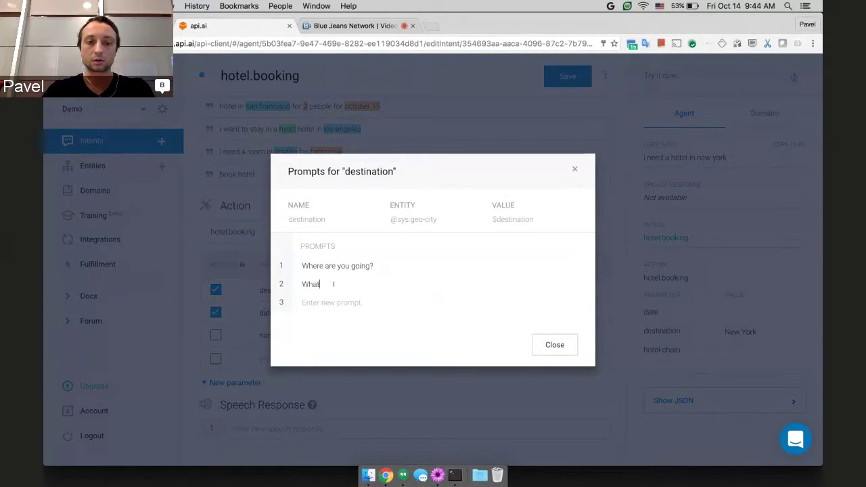
{"action": "type", "text": "'s the de"}
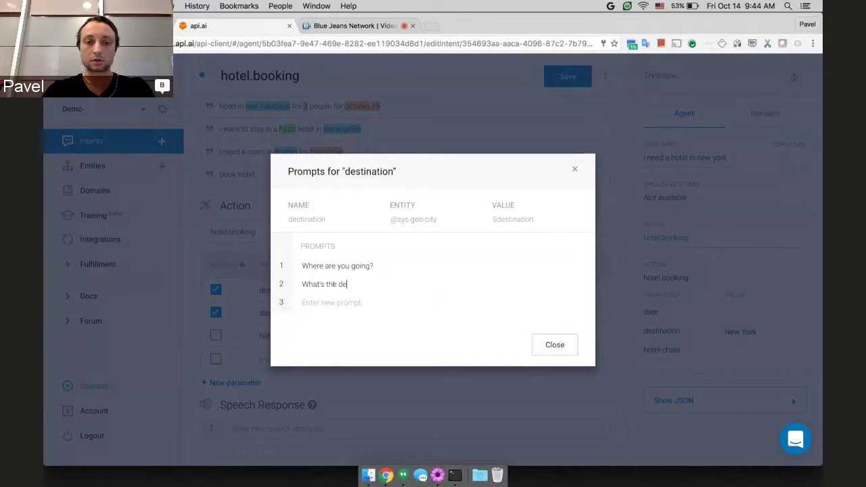
{"action": "type", "text": "stination?"}
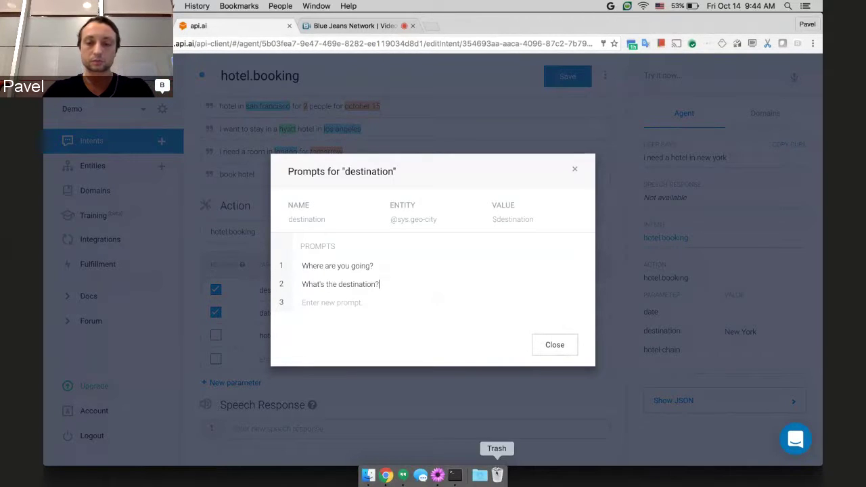
{"action": "left_click", "coordinate": [561, 344]}
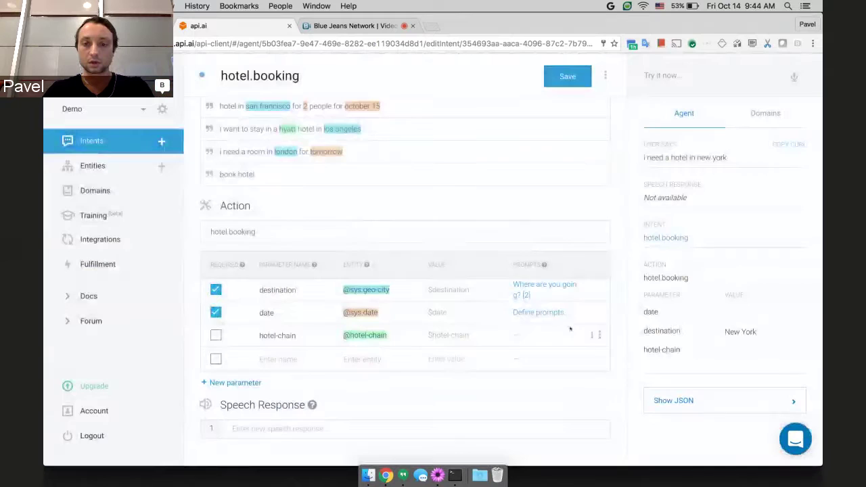
Define the prompt "When are you traveling?" for the date parameter.
{"action": "left_click", "coordinate": [540, 313]}
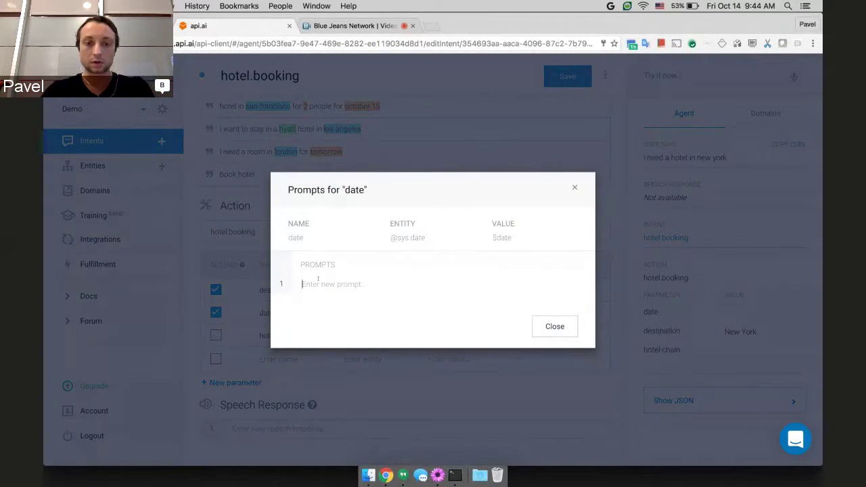
{"action": "type", "text": "When are you trave"}
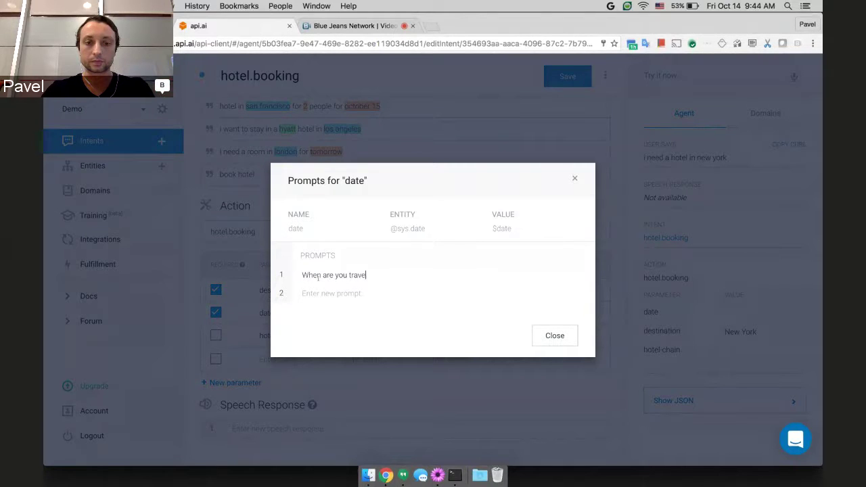
{"action": "type", "text": "lling?"}
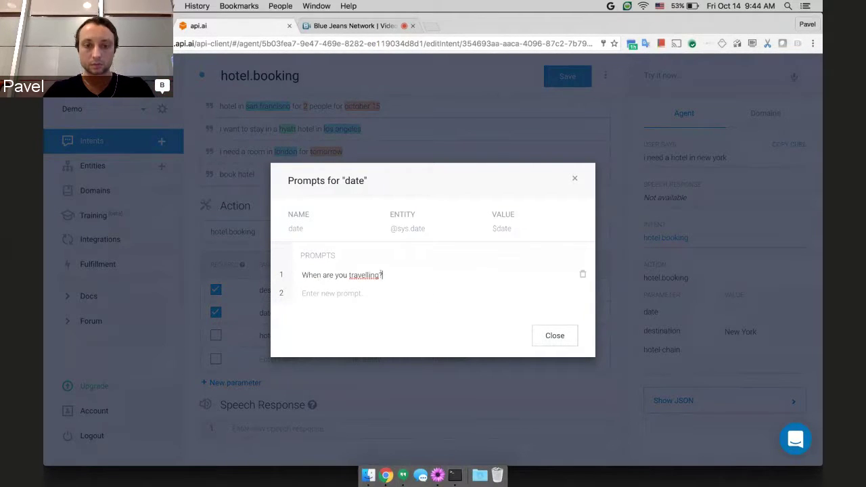
{"action": "key", "text": "Left"}
{"action": "key", "text": "Left"}
{"action": "key", "text": "Left"}
{"action": "key", "text": "Left"}
{"action": "key", "text": "BackSpace"}
{"action": "left_click", "coordinate": [555, 335]}
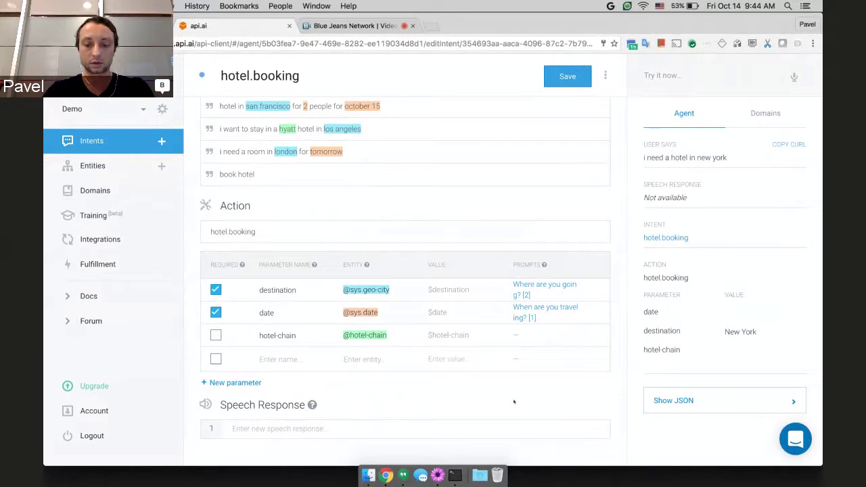
Add the speech response "Okay, searching for hotel for you." and save the intent.
{"action": "type", "text": "Okay, seach"}
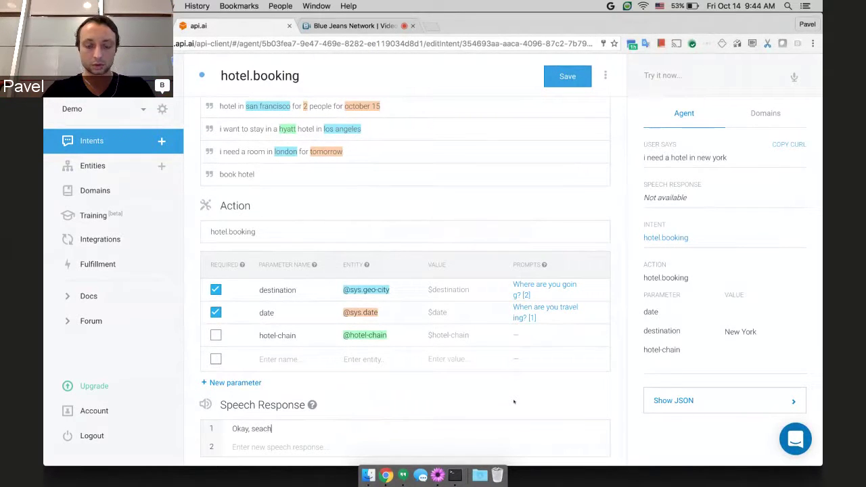
{"action": "type", "text": "ing"}
{"action": "key", "text": "BackSpace"}
{"action": "key", "text": "BackSpace"}
{"action": "key", "text": "BackSpace"}
{"action": "key", "text": "BackSpace"}
{"action": "key", "text": "BackSpace"}
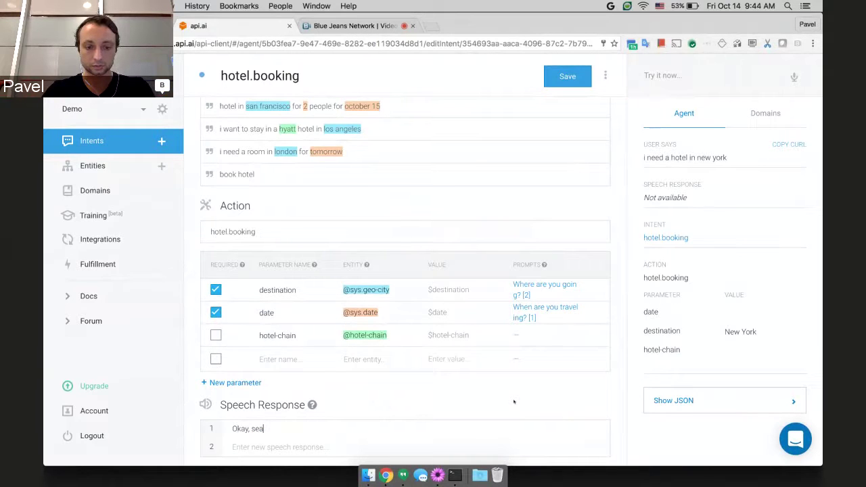
{"action": "type", "text": "rching fo"}
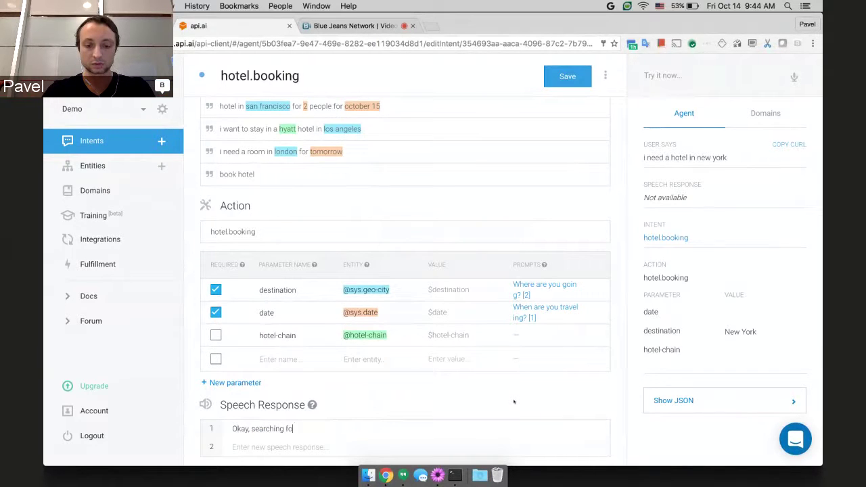
{"action": "type", "text": "r hotel for you."}
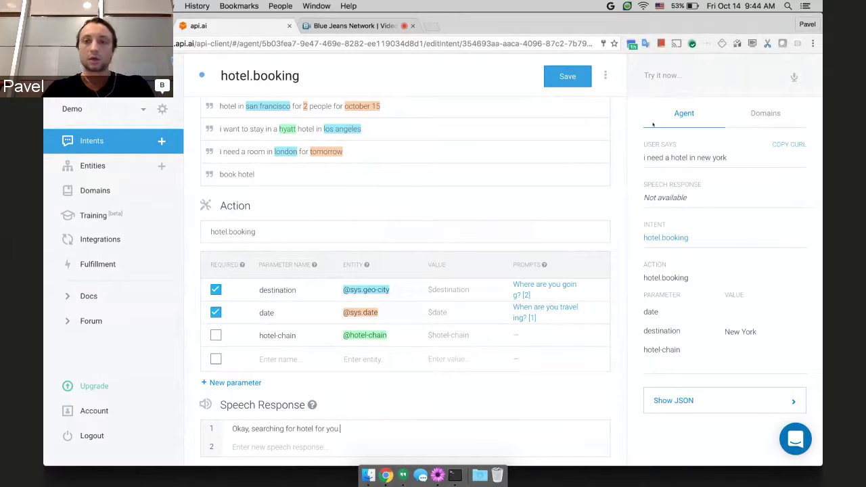
{"action": "left_click", "coordinate": [567, 76]}
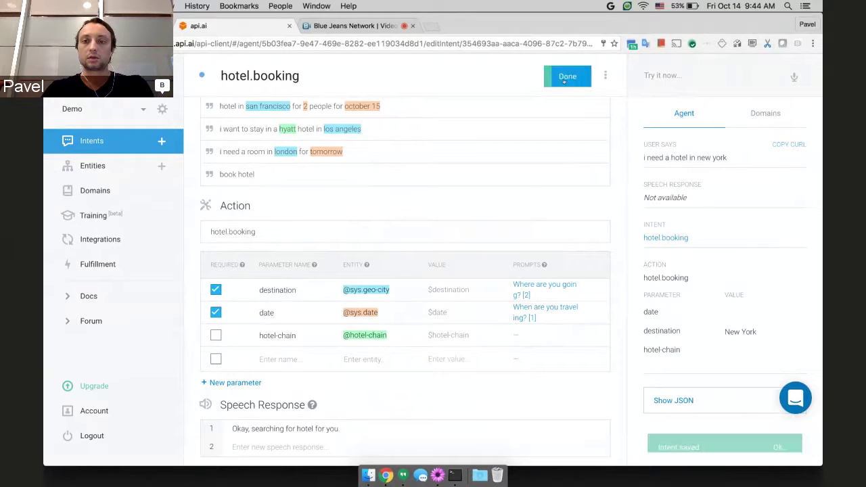
Test the agent with the sentence "i need a hotel" and compare its reply with the required parameters' prompts.
{"action": "scroll", "coordinate": [615, 270], "scroll_direction": "up", "scroll_amount": 2}
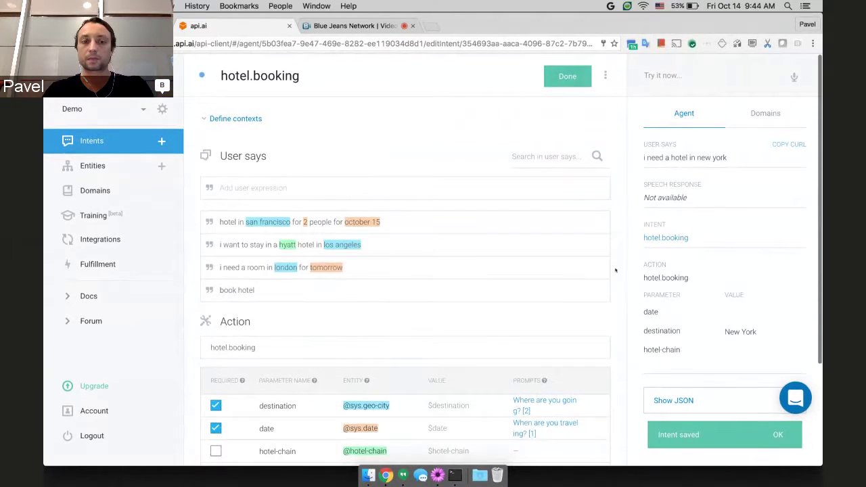
{"action": "left_click", "coordinate": [678, 73]}
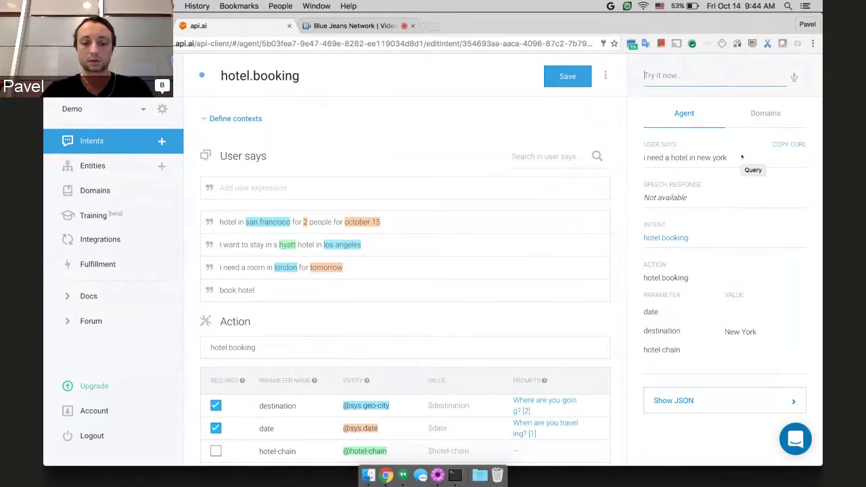
{"action": "type", "text": "i need a hotel"}
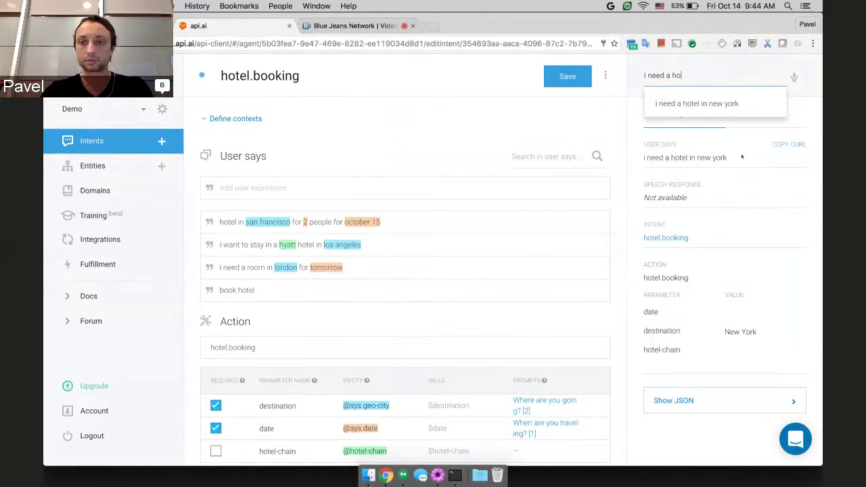
{"action": "key", "text": "Return"}
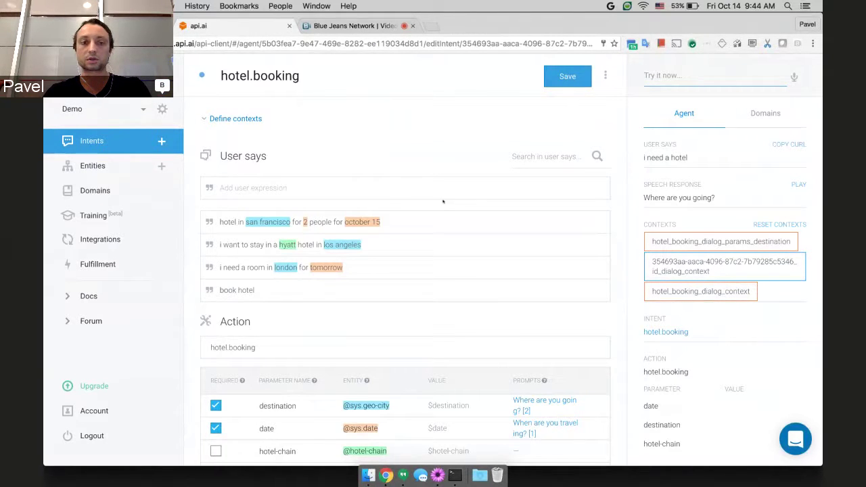
{"action": "scroll", "coordinate": [406, 318], "scroll_direction": "down", "scroll_amount": 2}
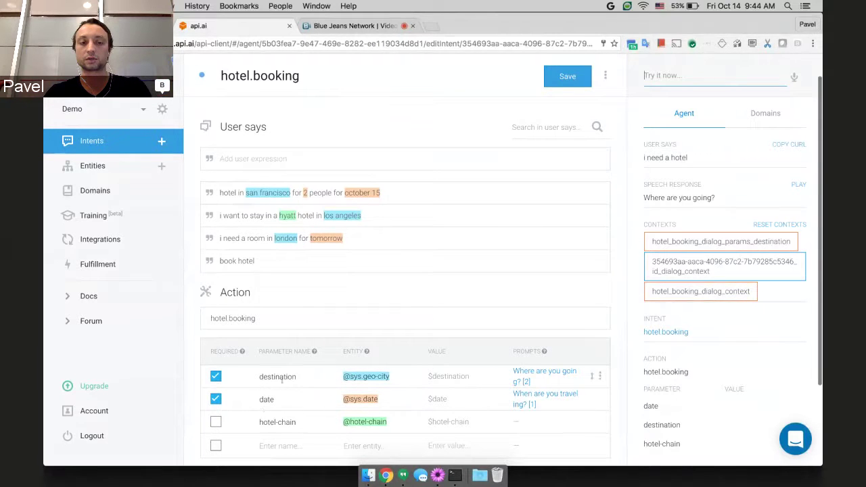
{"action": "scroll", "coordinate": [333, 379], "scroll_direction": "up", "scroll_amount": 1}
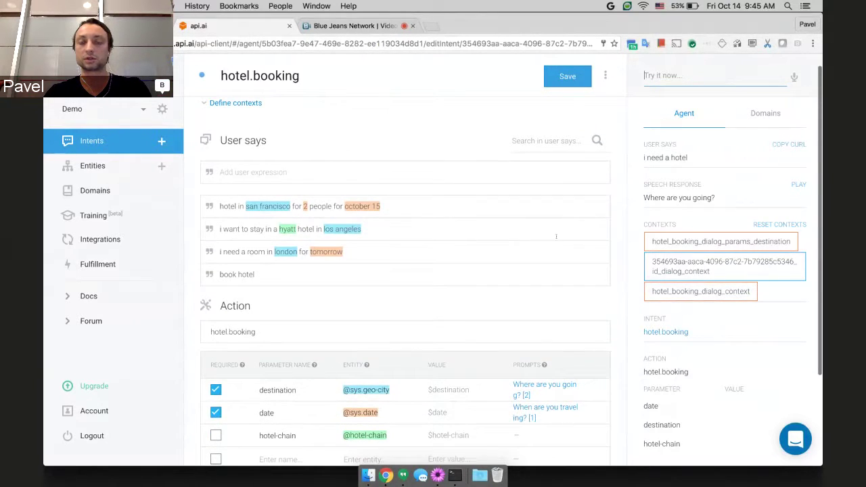
{"action": "scroll", "coordinate": [334, 379], "scroll_direction": "up", "scroll_amount": 1}
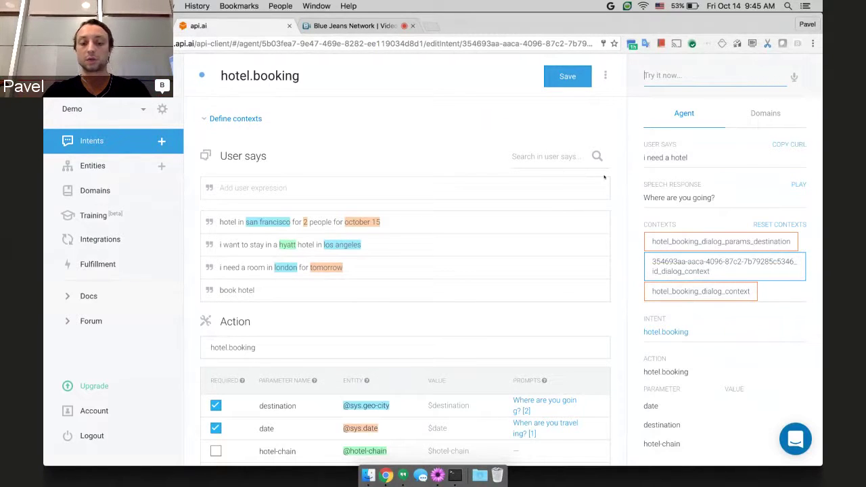
Send the test sentence "i like hyatt" to the agent and check the returned parameters and follow-up prompt.
{"action": "type", "text": "i like"}
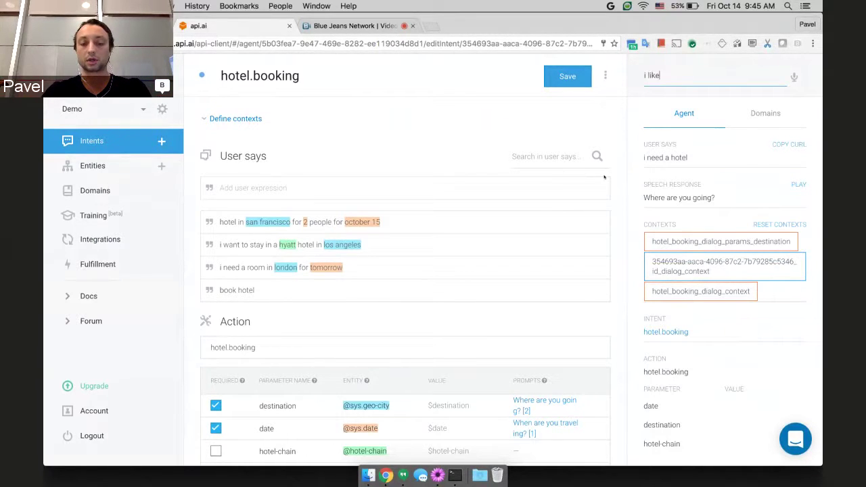
{"action": "type", "text": " hyatt"}
{"action": "key", "text": "Return"}
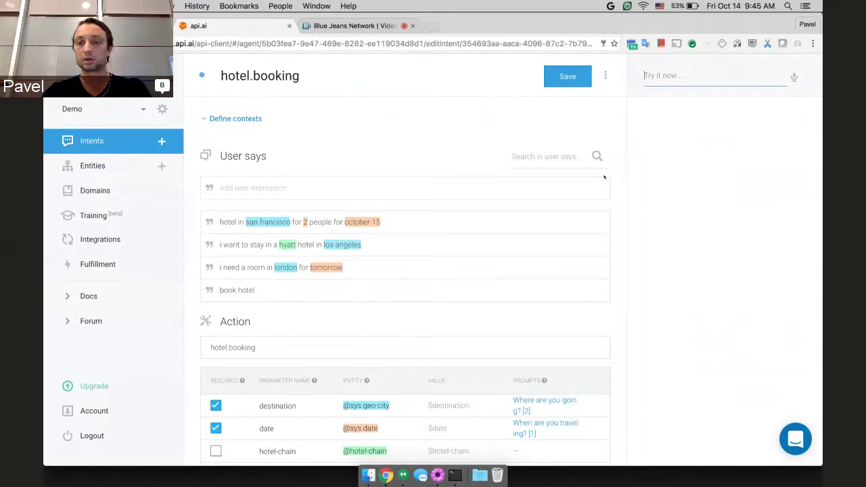
{"action": "scroll", "coordinate": [749, 366], "scroll_direction": "down", "scroll_amount": 3}
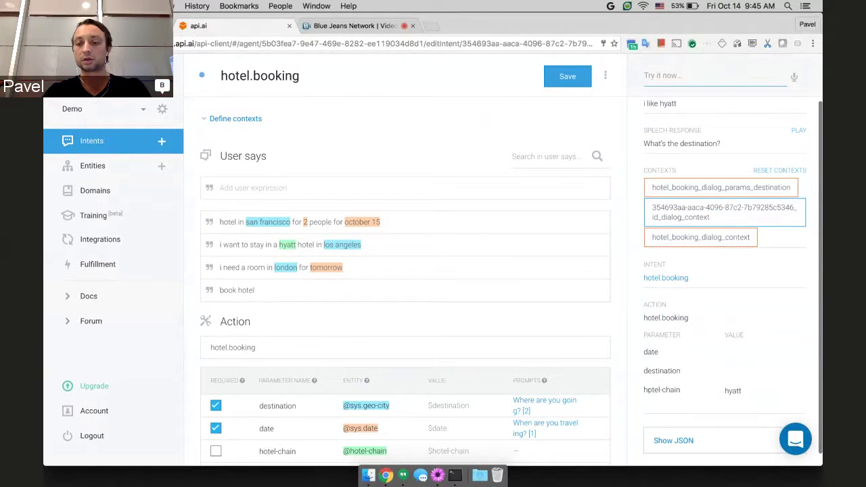
{"action": "scroll", "coordinate": [720, 350], "scroll_direction": "up", "scroll_amount": 3}
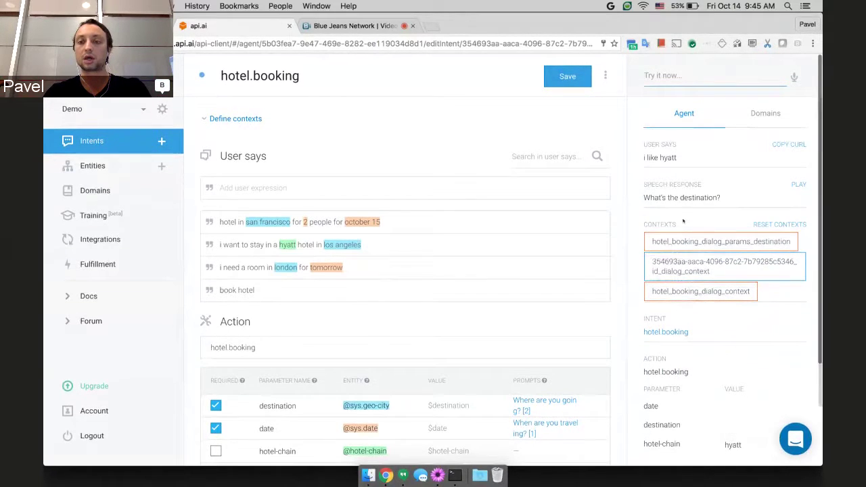
{"action": "left_click_drag", "start_coordinate": [648, 197], "coordinate": [711, 197]}
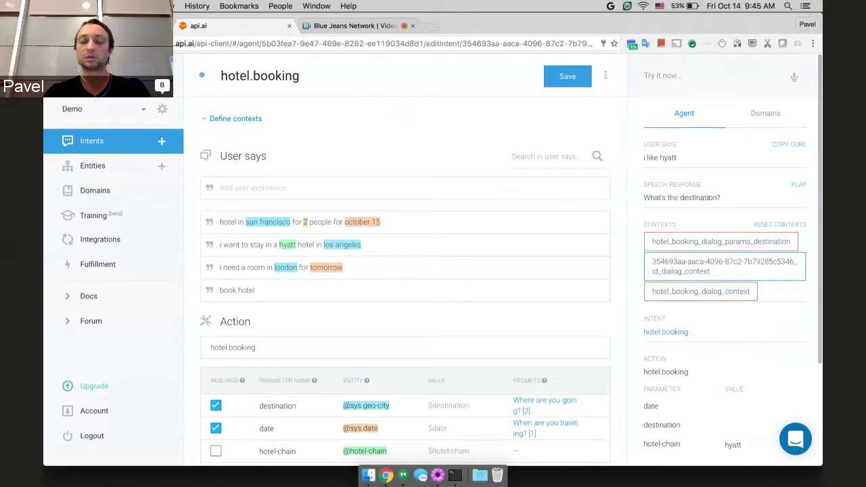
Answer the agent's destination prompt with the test sentence "we're going to miami on friday".
{"action": "left_click", "coordinate": [665, 75]}
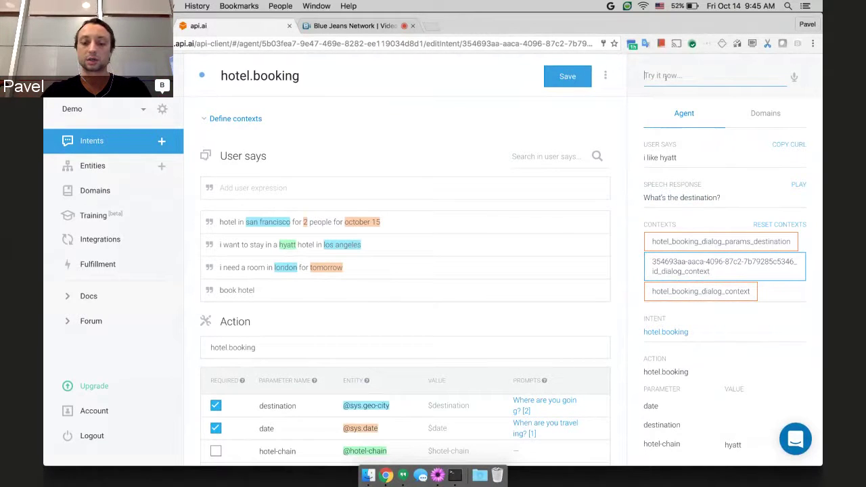
{"action": "type", "text": "we're "}
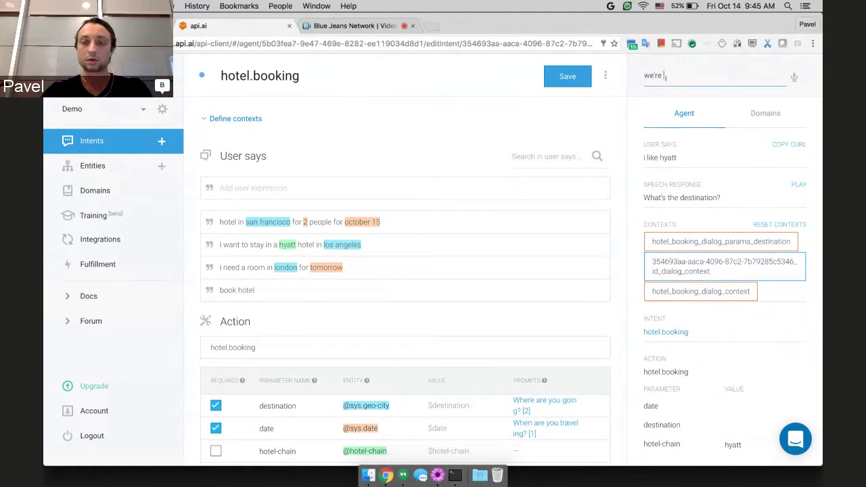
{"action": "type", "text": "going to miami to"}
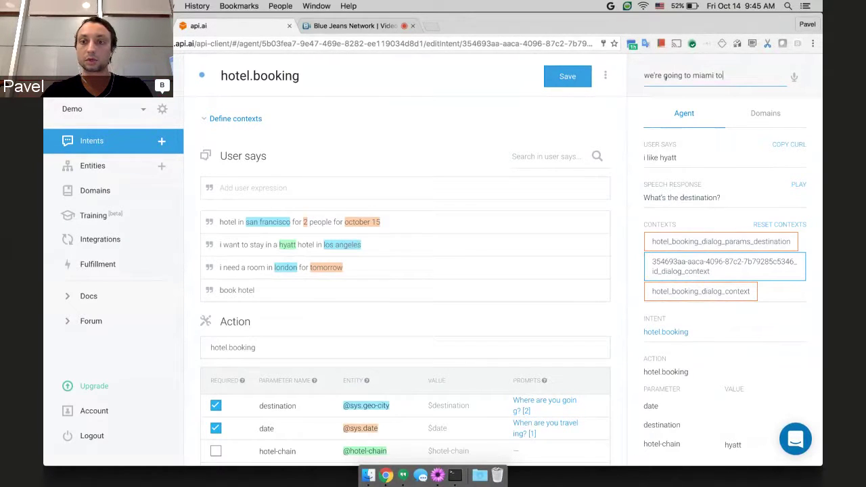
{"action": "type", "text": "n friday"}
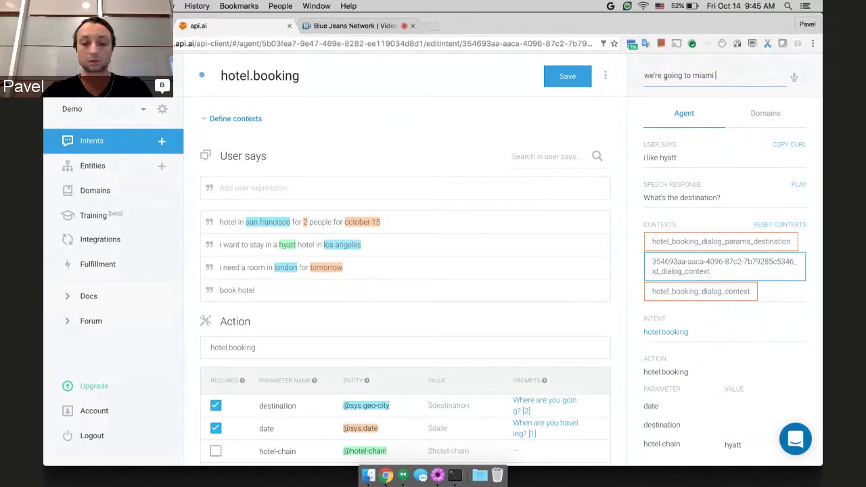
{"action": "key", "text": "Return"}
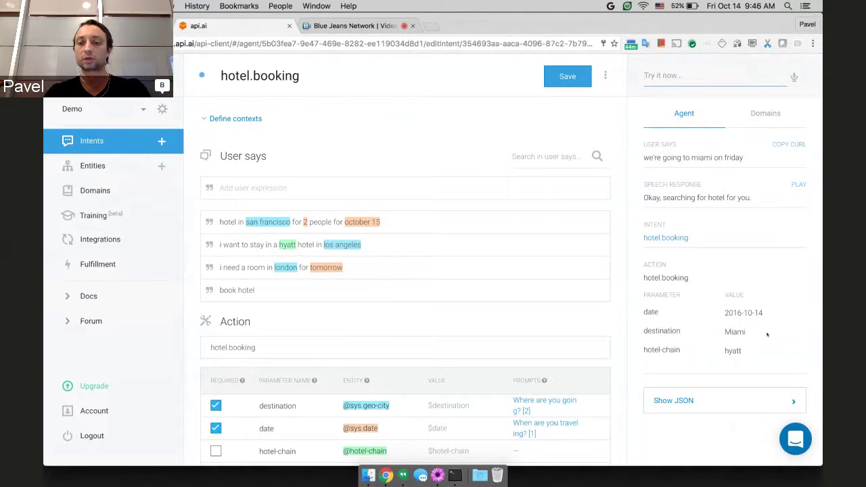
Examine the returned date and destination values and the final speech response against the intent's required parameters.
{"action": "left_click_drag", "start_coordinate": [723, 312], "coordinate": [763, 313]}
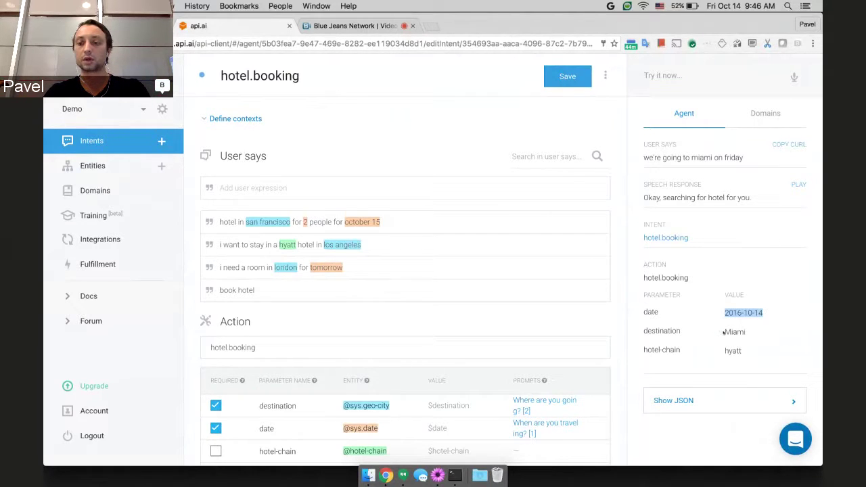
{"action": "left_click", "coordinate": [723, 333]}
{"action": "double_click", "coordinate": [735, 332]}
{"action": "left_click", "coordinate": [782, 349]}
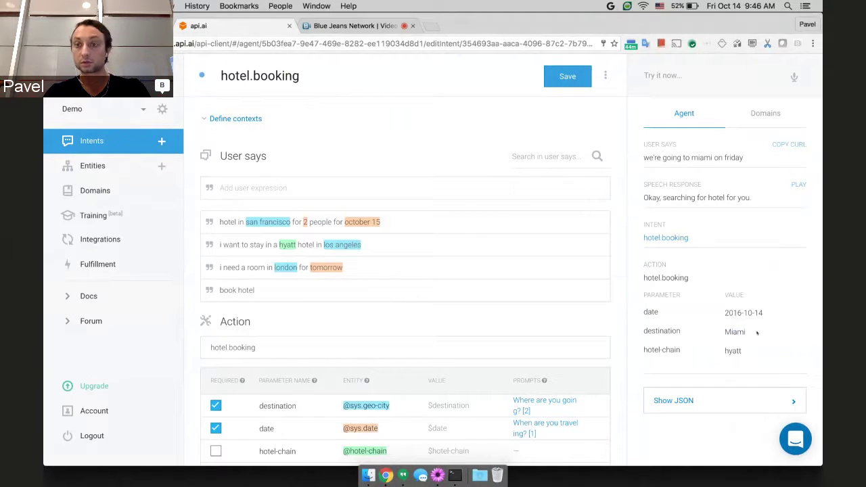
{"action": "scroll", "coordinate": [756, 331], "scroll_direction": "down", "scroll_amount": 1}
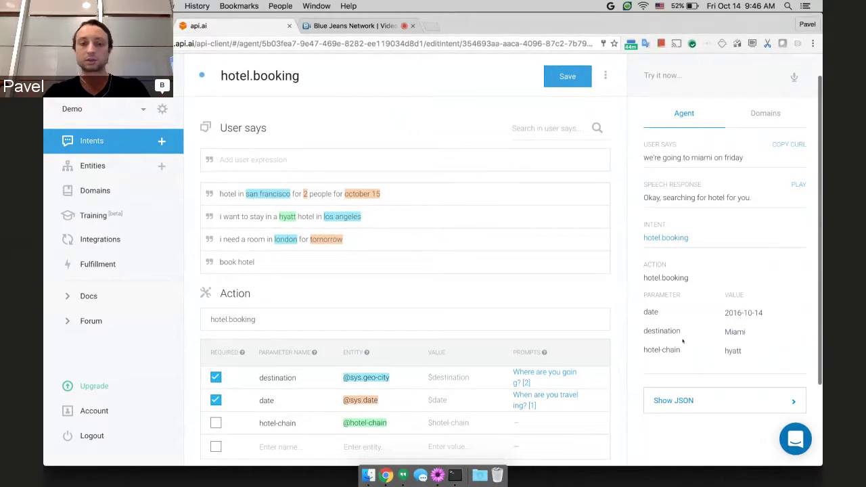
{"action": "scroll", "coordinate": [682, 341], "scroll_direction": "down", "scroll_amount": 2}
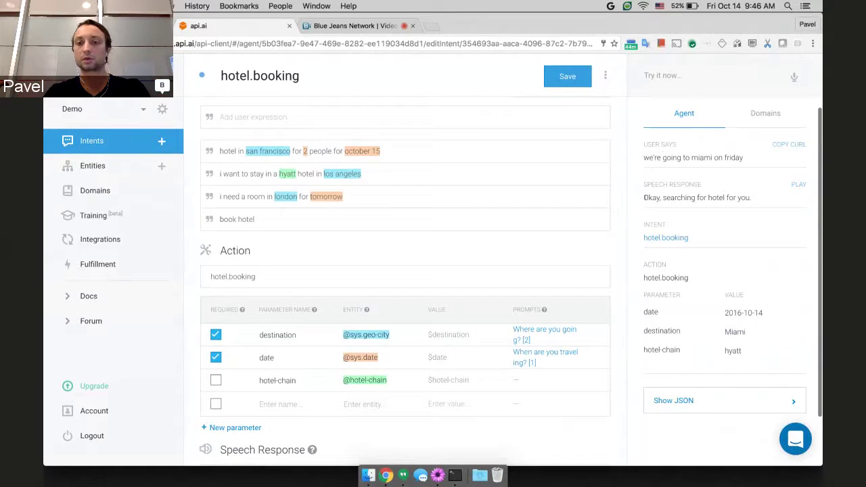
{"action": "left_click_drag", "start_coordinate": [645, 197], "coordinate": [752, 197]}
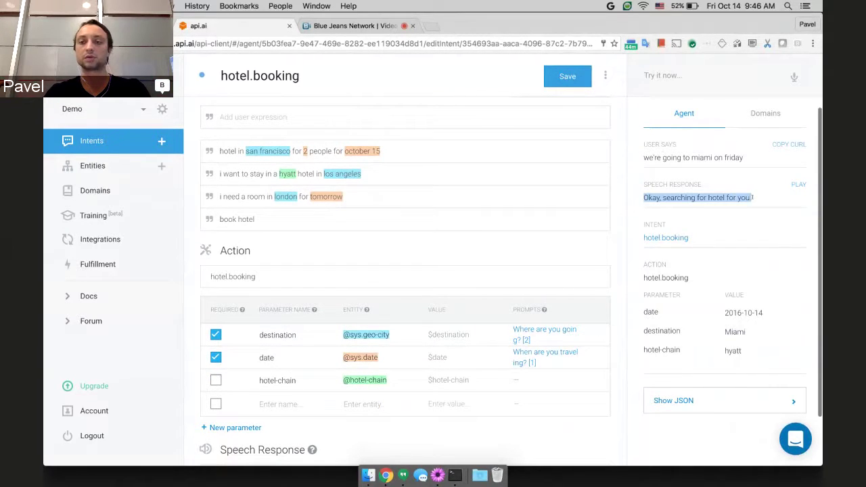
{"action": "left_click", "coordinate": [752, 197]}
{"action": "scroll", "coordinate": [534, 178], "scroll_direction": "up", "scroll_amount": 3}
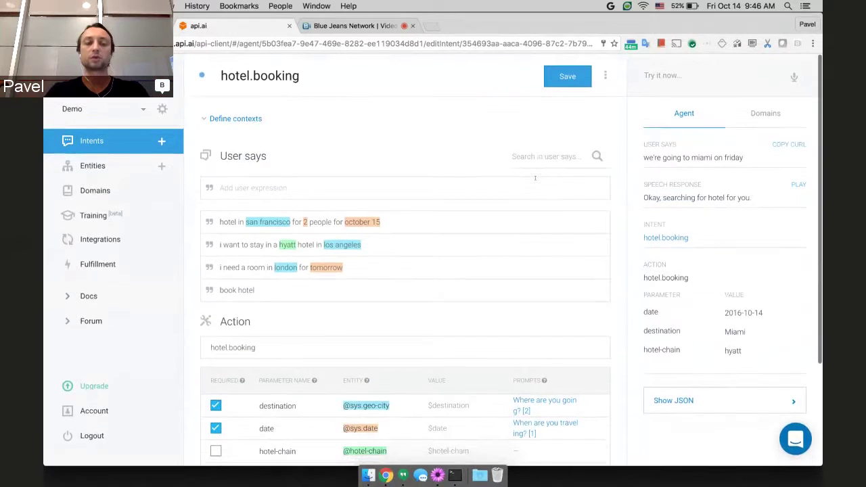
Save the hotel.booking intent and expand its input and output context definitions.
{"action": "left_click", "coordinate": [566, 77]}
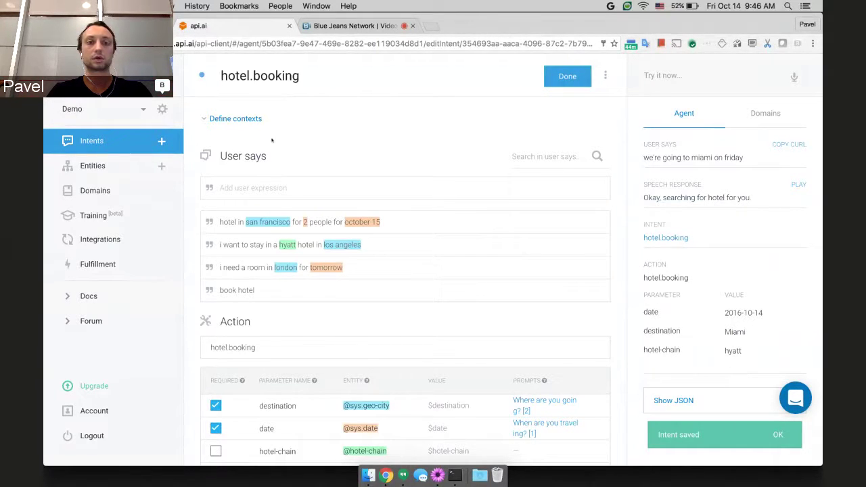
{"action": "left_click", "coordinate": [236, 118]}
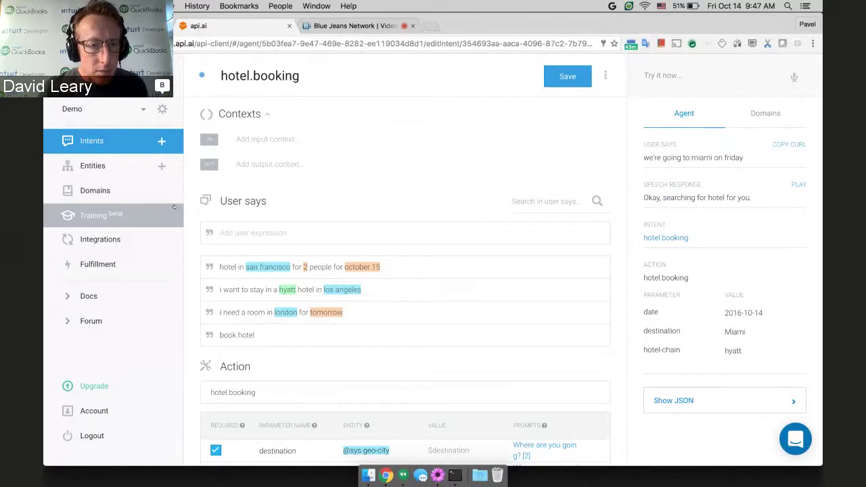
Look at the agent's entity list and browse through the full catalog of prebuilt domains.
{"action": "left_click", "coordinate": [119, 169]}
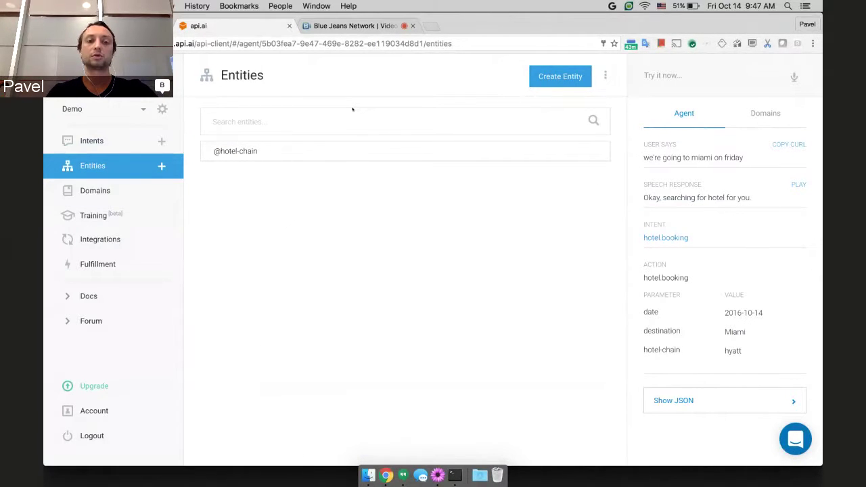
{"action": "left_click", "coordinate": [151, 195]}
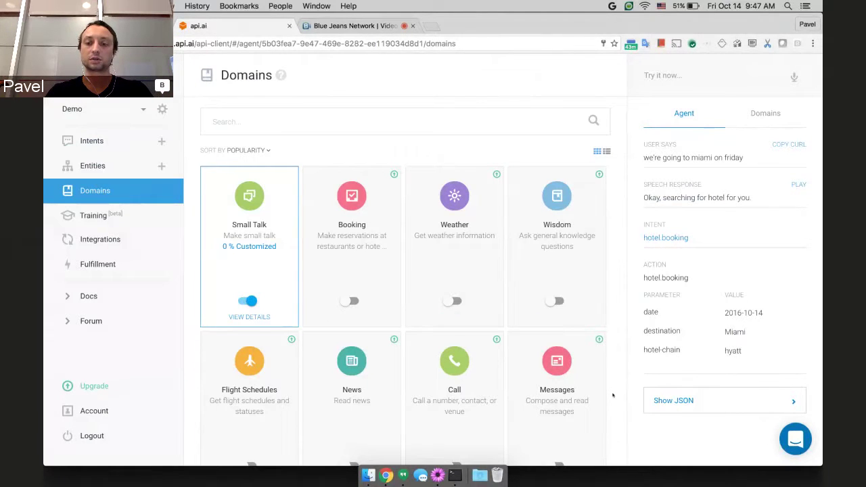
{"action": "scroll", "coordinate": [608, 392], "scroll_direction": "down", "scroll_amount": 15}
{"action": "scroll", "coordinate": [612, 395], "scroll_direction": "down", "scroll_amount": 4}
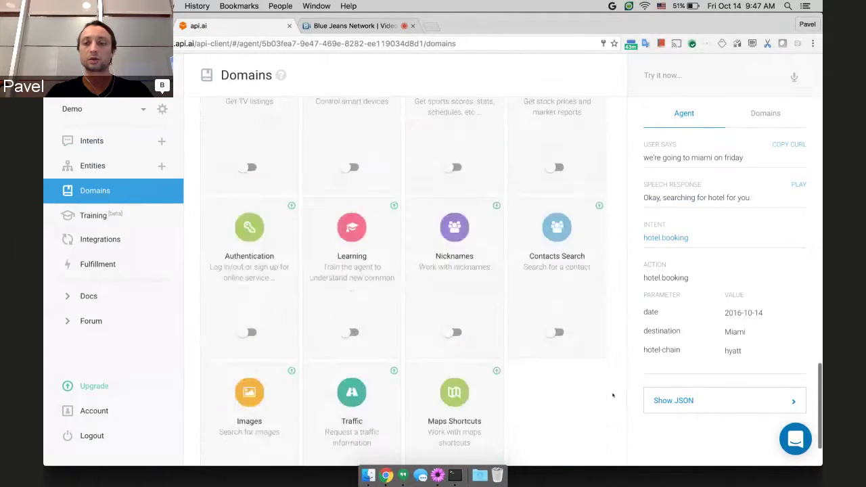
{"action": "scroll", "coordinate": [552, 329], "scroll_direction": "up", "scroll_amount": 6}
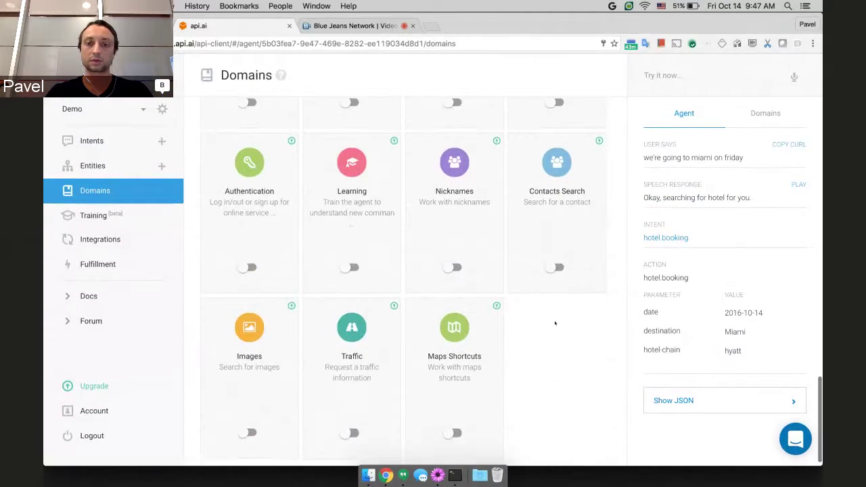
{"action": "scroll", "coordinate": [538, 348], "scroll_direction": "up", "scroll_amount": 10}
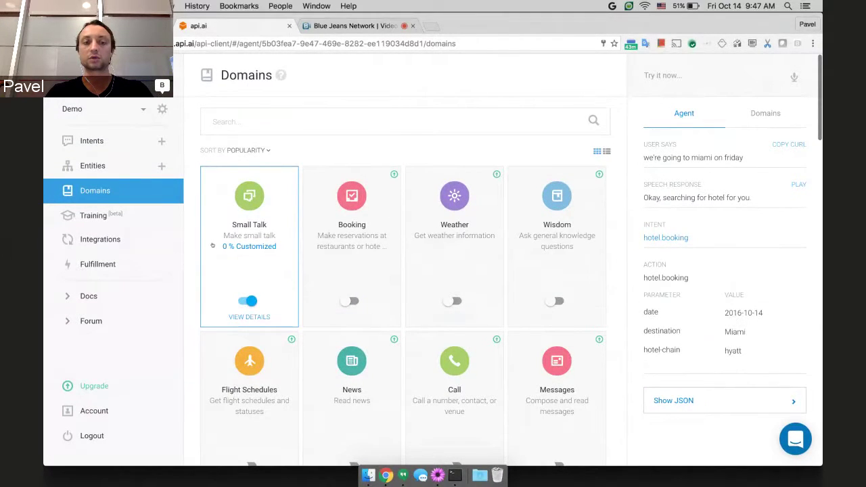
Test the Small Talk domain with "hello" and "what's up", checking the returned action and speech response.
{"action": "left_click", "coordinate": [694, 71]}
{"action": "type", "text": "hello"}
{"action": "key", "text": "Return"}
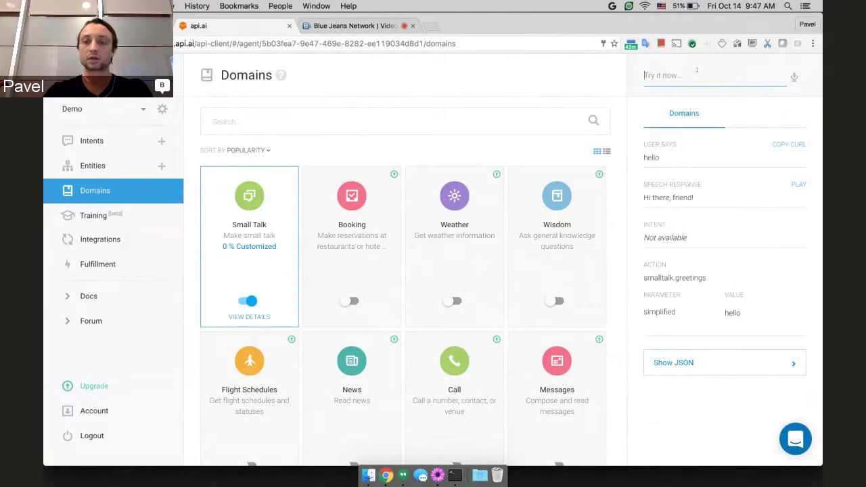
{"action": "type", "text": "what's"}
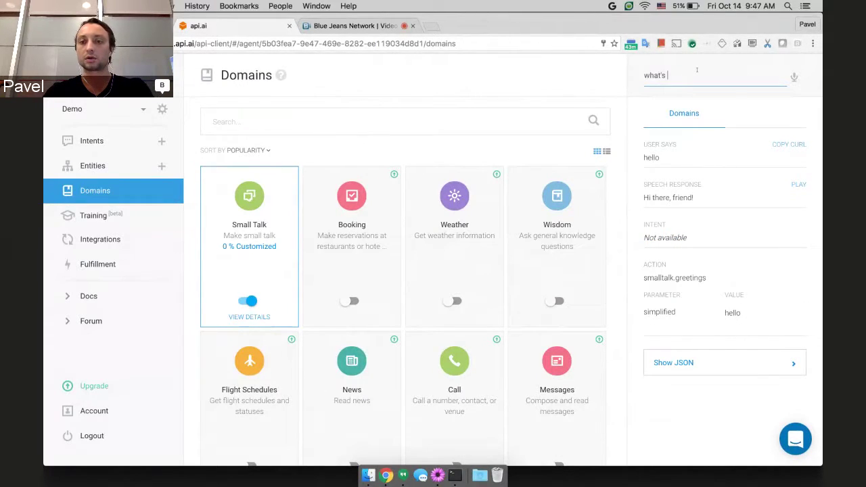
{"action": "type", "text": " up"}
{"action": "key", "text": "Return"}
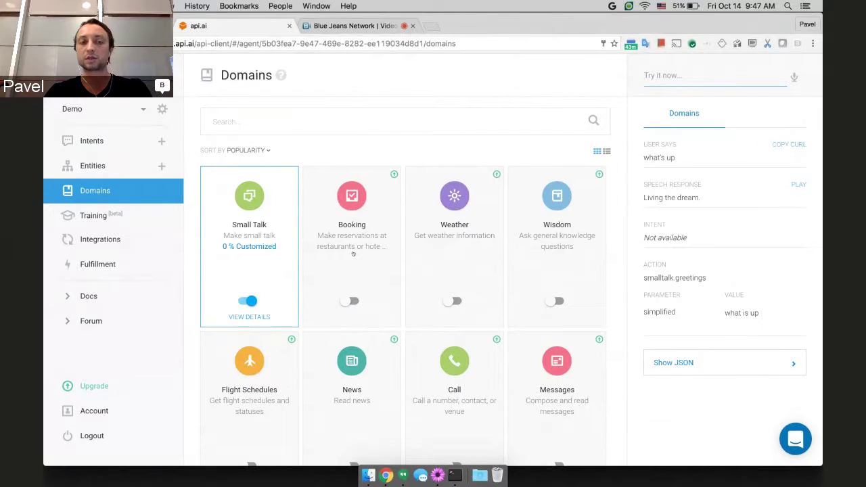
{"action": "left_click_drag", "start_coordinate": [644, 278], "coordinate": [705, 278]}
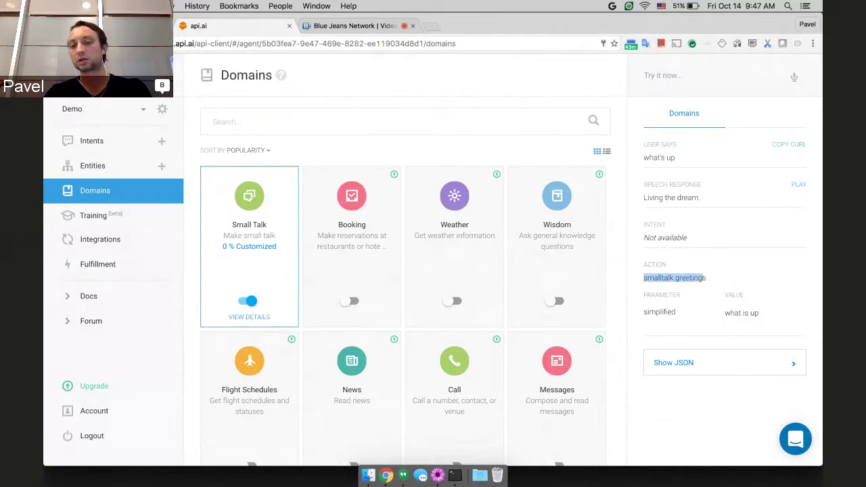
{"action": "left_click", "coordinate": [660, 312]}
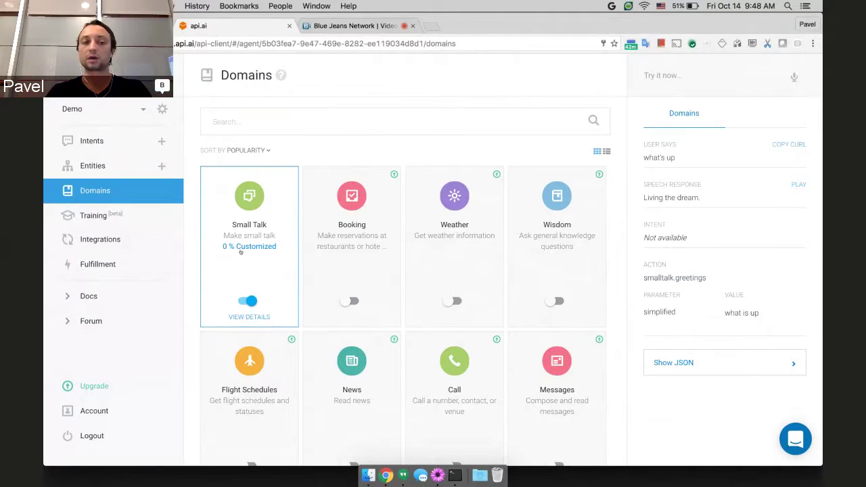
{"action": "left_click_drag", "start_coordinate": [704, 199], "coordinate": [642, 198]}
View the Small Talk domain's details with its fulfillment setting and sample requests, and close them.
{"action": "left_click", "coordinate": [256, 228]}
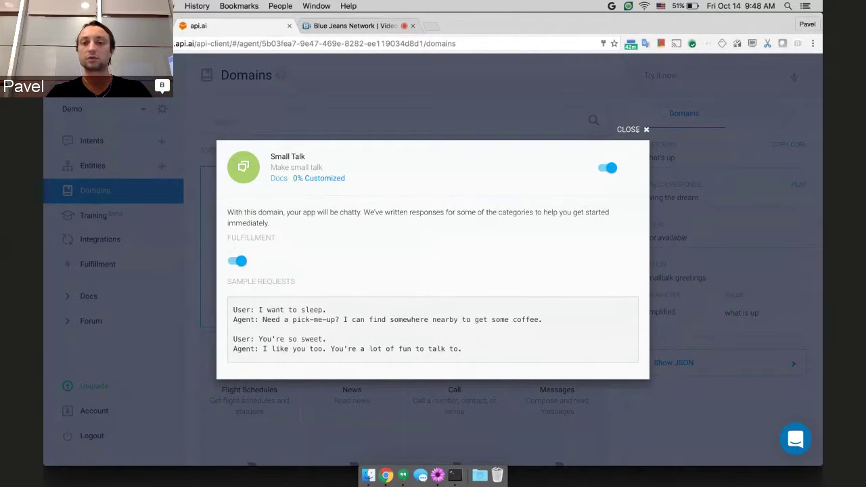
{"action": "key", "text": "Escape"}
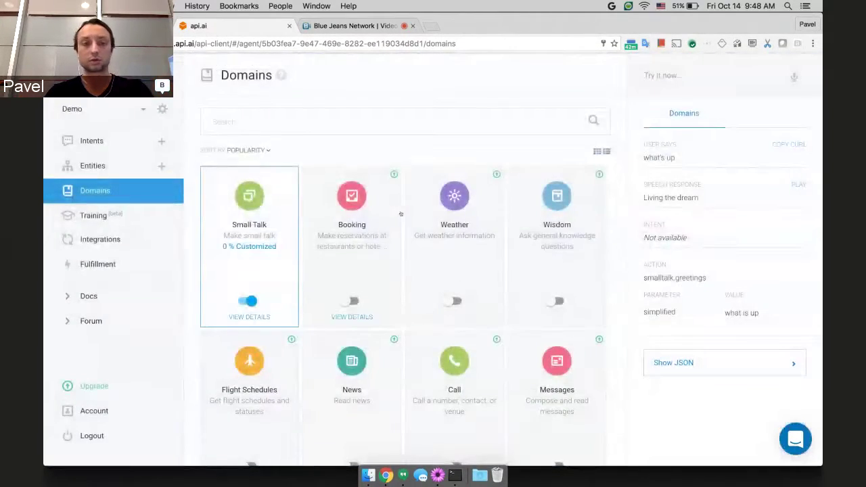
{"action": "scroll", "coordinate": [433, 203], "scroll_direction": "down", "scroll_amount": 1}
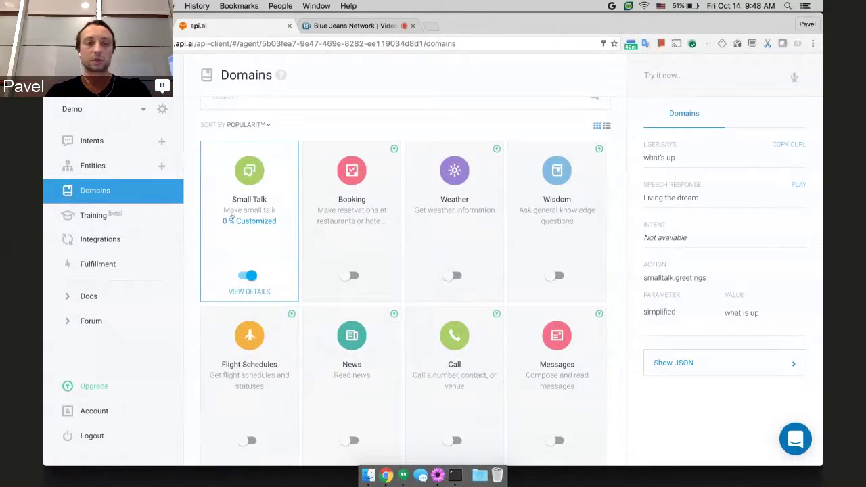
Open the logged "can you book a hotel" dialog in Training and examine its requests and the first request's intent assignment options.
{"action": "left_click", "coordinate": [141, 219]}
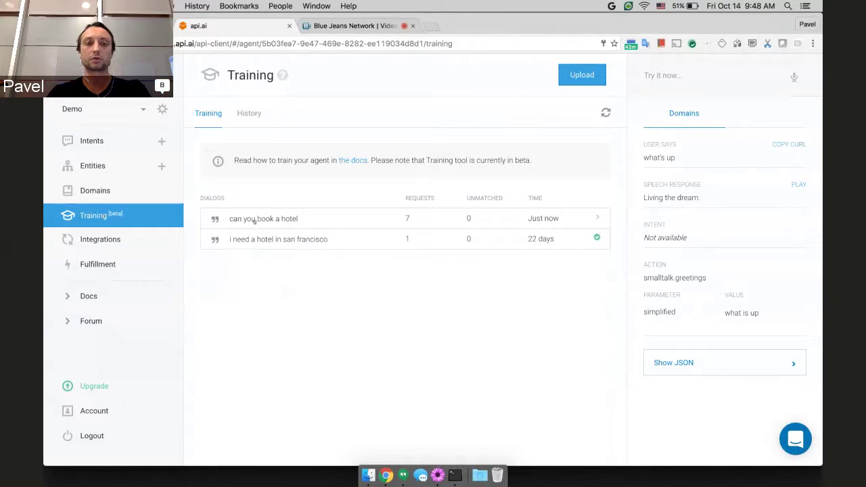
{"action": "left_click", "coordinate": [320, 222]}
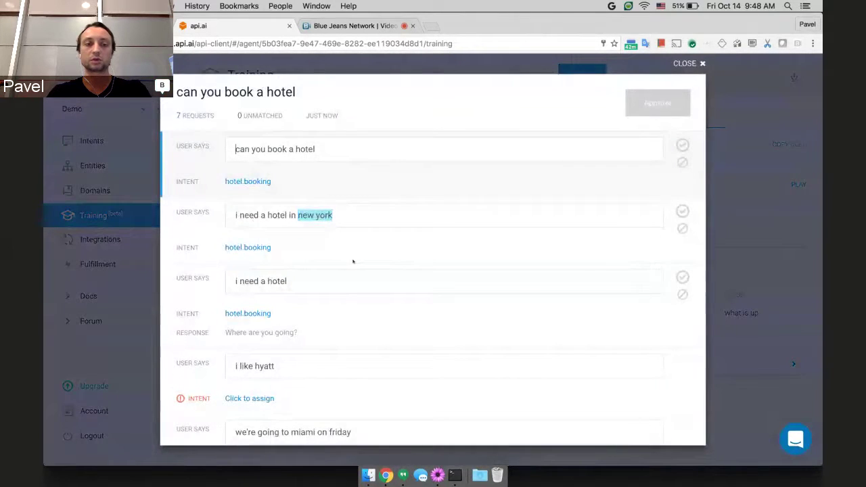
{"action": "scroll", "coordinate": [353, 259], "scroll_direction": "down", "scroll_amount": 3}
{"action": "scroll", "coordinate": [353, 262], "scroll_direction": "up", "scroll_amount": 3}
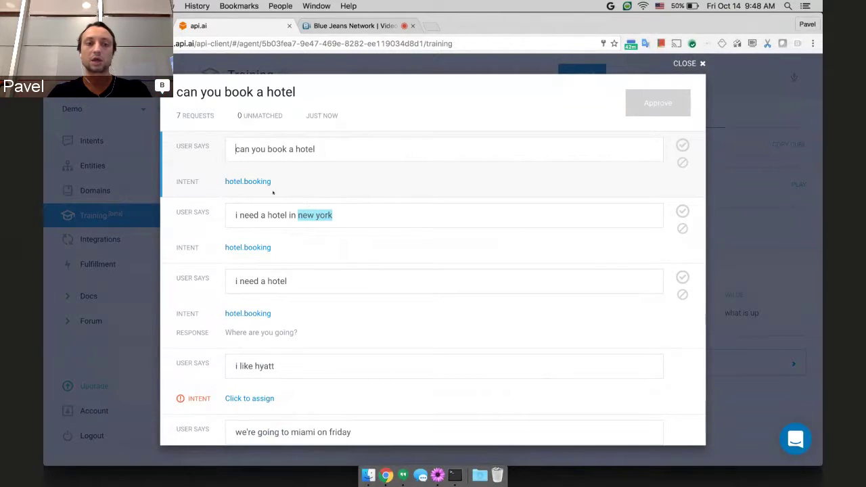
{"action": "left_click", "coordinate": [244, 181]}
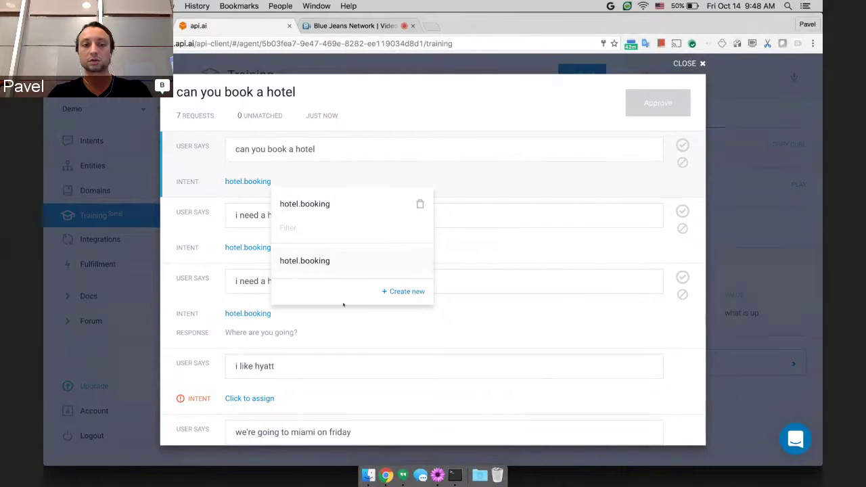
{"action": "left_click", "coordinate": [400, 294]}
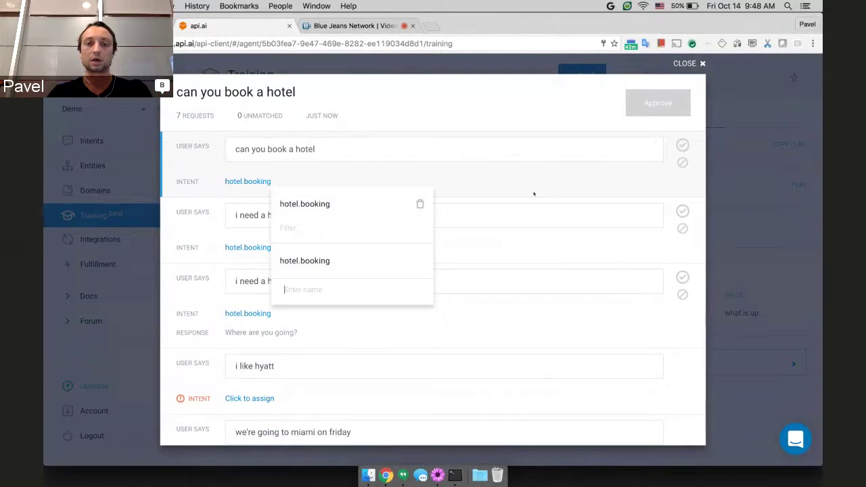
{"action": "left_click", "coordinate": [654, 97]}
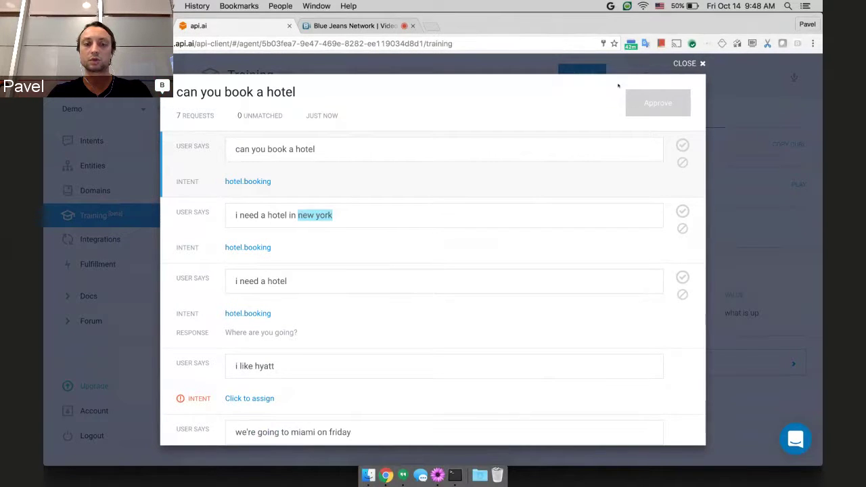
Mark the "i need a hotel in new york" request as correct and approve the dialog for training.
{"action": "left_click", "coordinate": [682, 211]}
{"action": "left_click", "coordinate": [658, 103]}
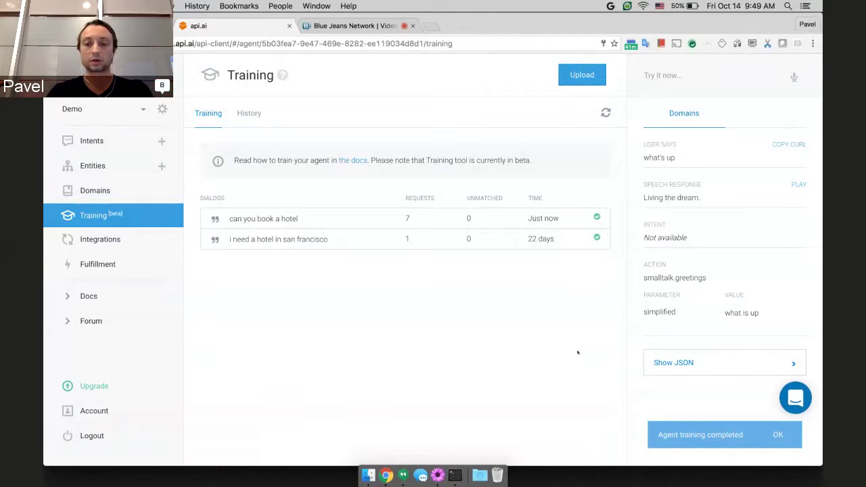
Look through the one-click integrations available for the Demo agent.
{"action": "left_click", "coordinate": [108, 239]}
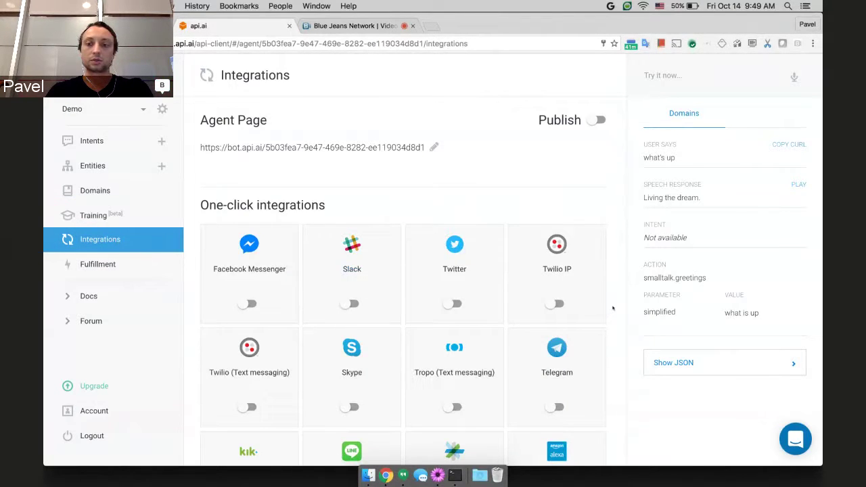
{"action": "scroll", "coordinate": [613, 308], "scroll_direction": "down", "scroll_amount": 4}
{"action": "scroll", "coordinate": [613, 309], "scroll_direction": "up", "scroll_amount": 2}
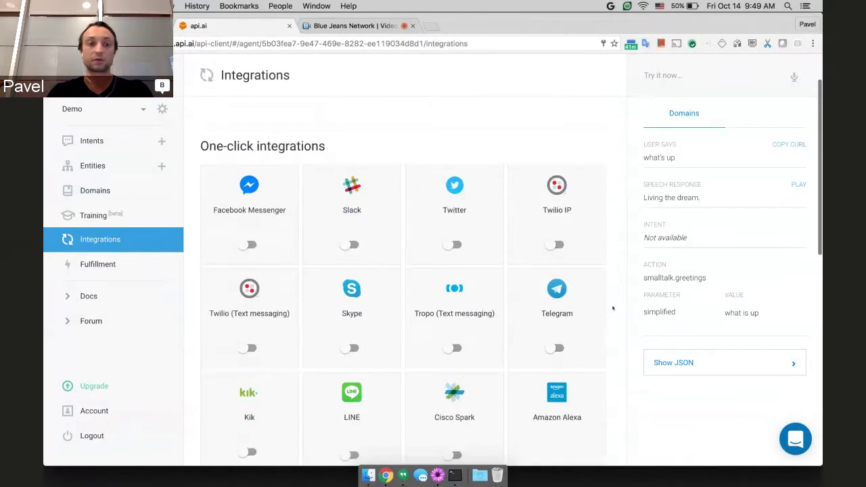
{"action": "scroll", "coordinate": [613, 308], "scroll_direction": "up", "scroll_amount": 2}
{"action": "scroll", "coordinate": [613, 308], "scroll_direction": "down", "scroll_amount": 1}
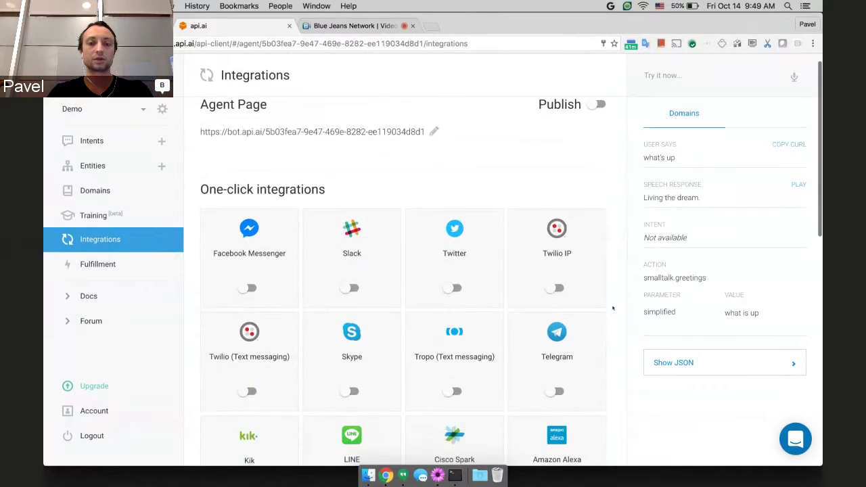
{"action": "scroll", "coordinate": [613, 309], "scroll_direction": "down", "scroll_amount": 2}
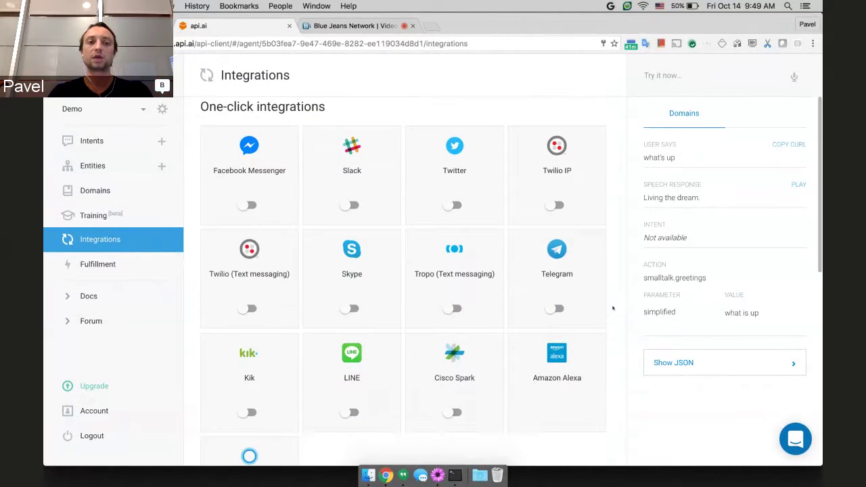
{"action": "scroll", "coordinate": [613, 309], "scroll_direction": "up", "scroll_amount": 1}
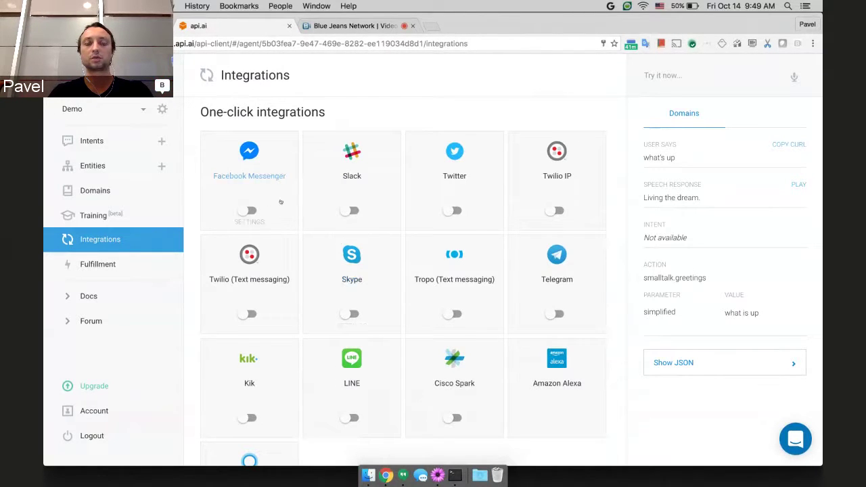
{"action": "left_click", "coordinate": [106, 224]}
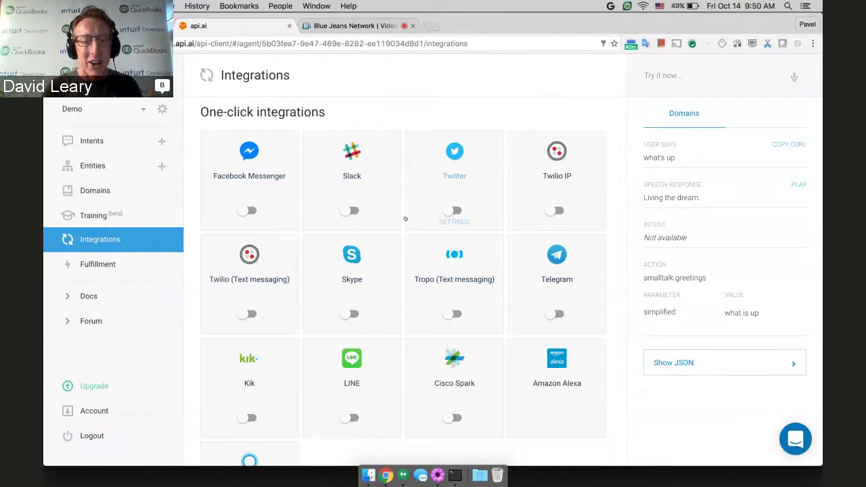
Browse the Api.ai SDKs below the one-click integrations, and return to the Agent Page section.
{"action": "scroll", "coordinate": [406, 218], "scroll_direction": "down", "scroll_amount": 10}
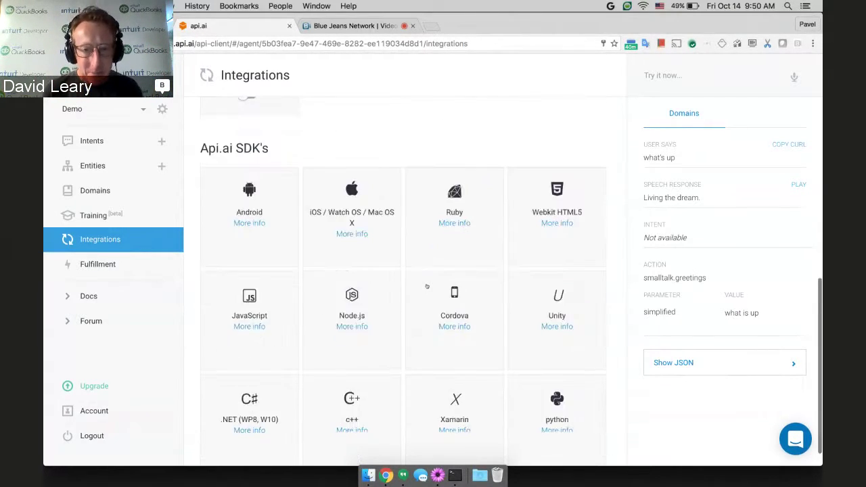
{"action": "scroll", "coordinate": [608, 212], "scroll_direction": "up", "scroll_amount": 5}
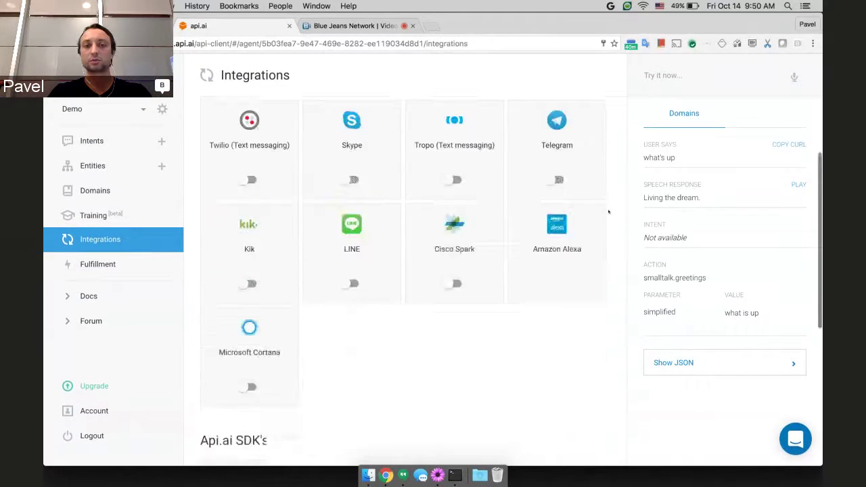
{"action": "scroll", "coordinate": [608, 212], "scroll_direction": "up", "scroll_amount": 4}
{"action": "scroll", "coordinate": [608, 212], "scroll_direction": "down", "scroll_amount": 2}
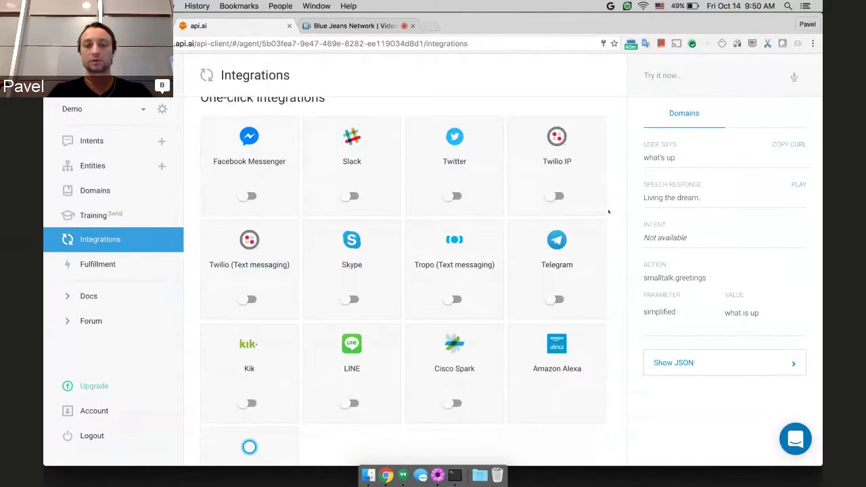
{"action": "scroll", "coordinate": [608, 212], "scroll_direction": "down", "scroll_amount": 8}
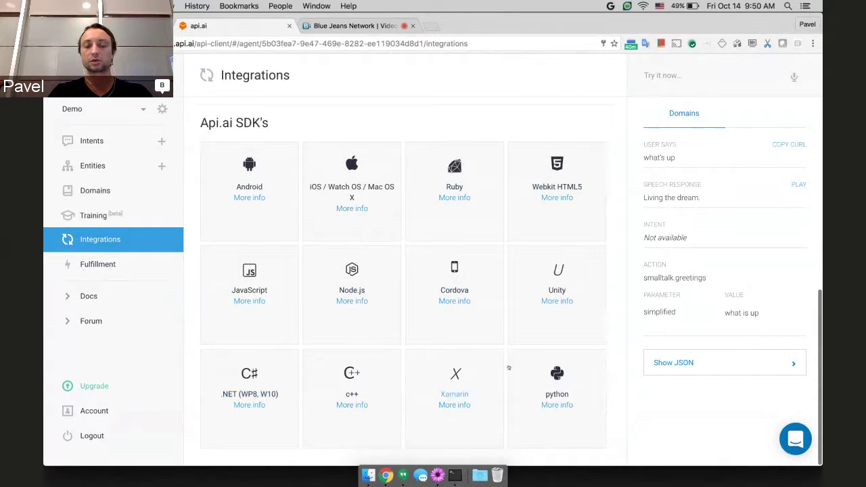
{"action": "scroll", "coordinate": [619, 155], "scroll_direction": "up", "scroll_amount": 10}
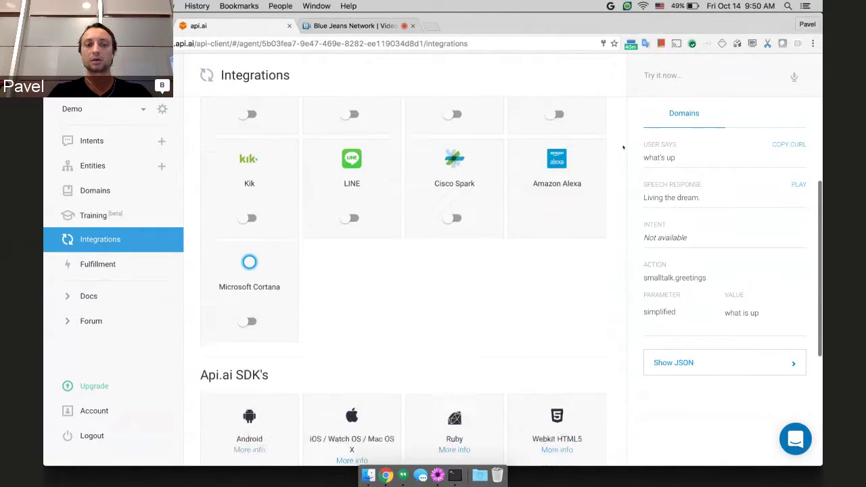
{"action": "scroll", "coordinate": [607, 176], "scroll_direction": "down", "scroll_amount": 2}
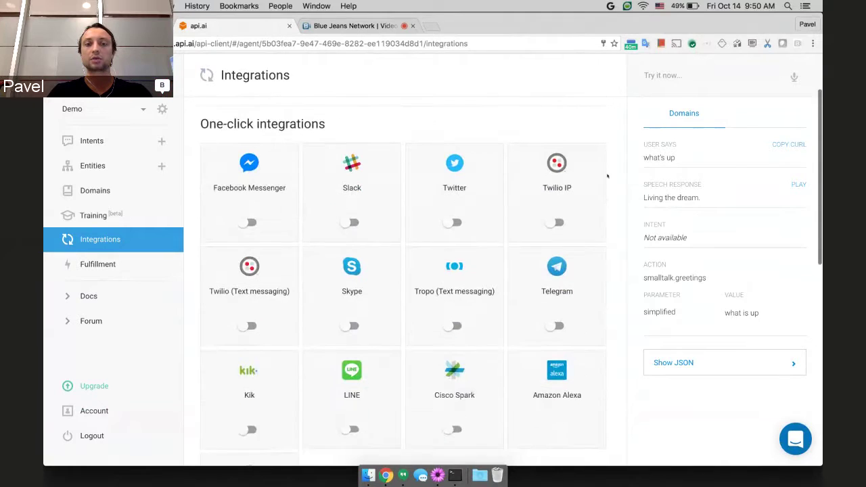
{"action": "scroll", "coordinate": [607, 176], "scroll_direction": "up", "scroll_amount": 3}
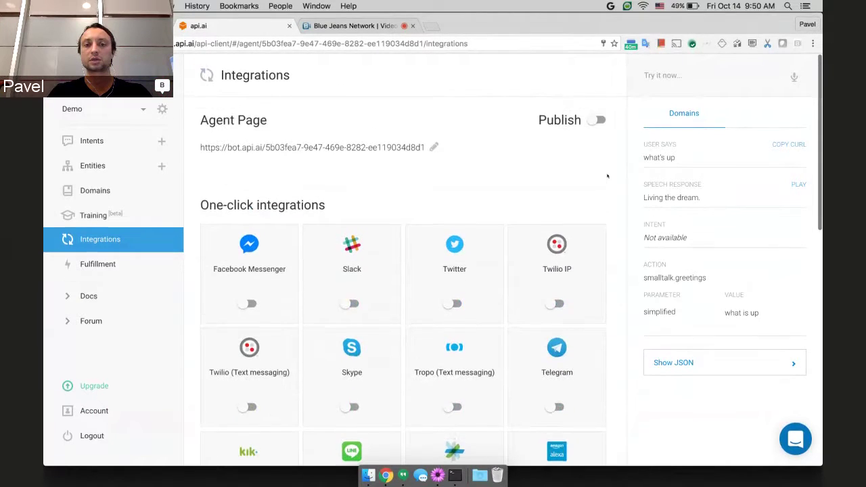
Publish the agent page, test its web chat with "hello", and close the chat page.
{"action": "left_click", "coordinate": [656, 76]}
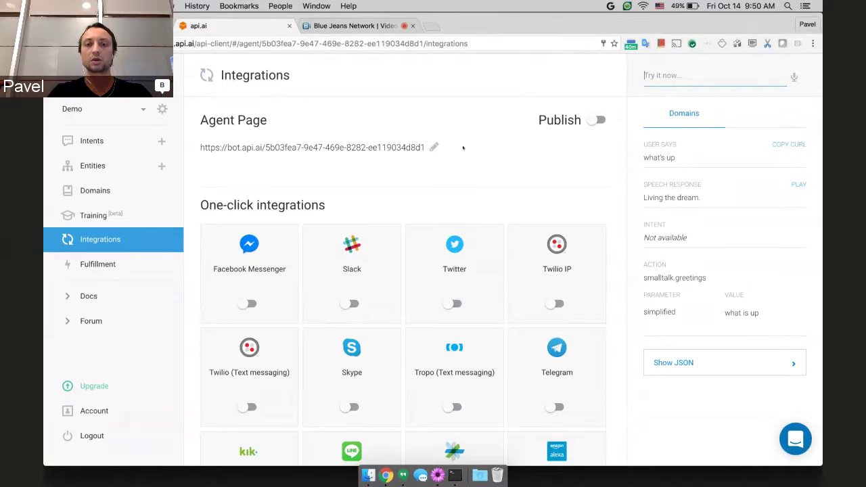
{"action": "left_click", "coordinate": [598, 120]}
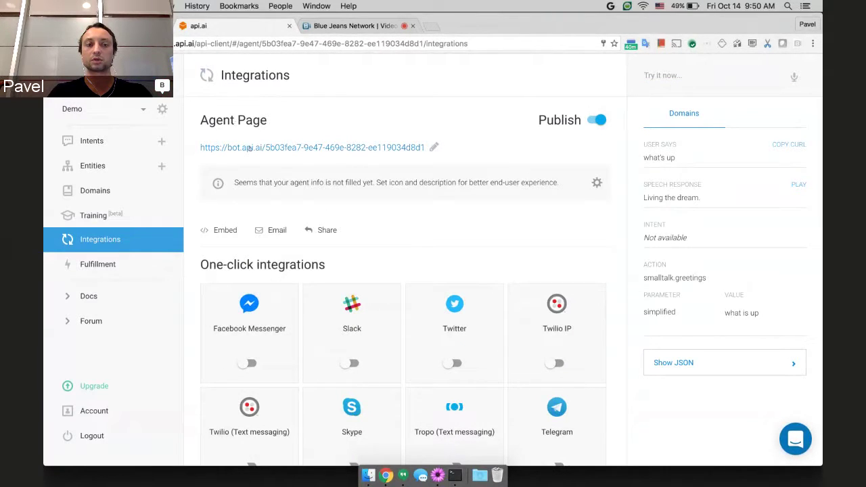
{"action": "left_click", "coordinate": [248, 147]}
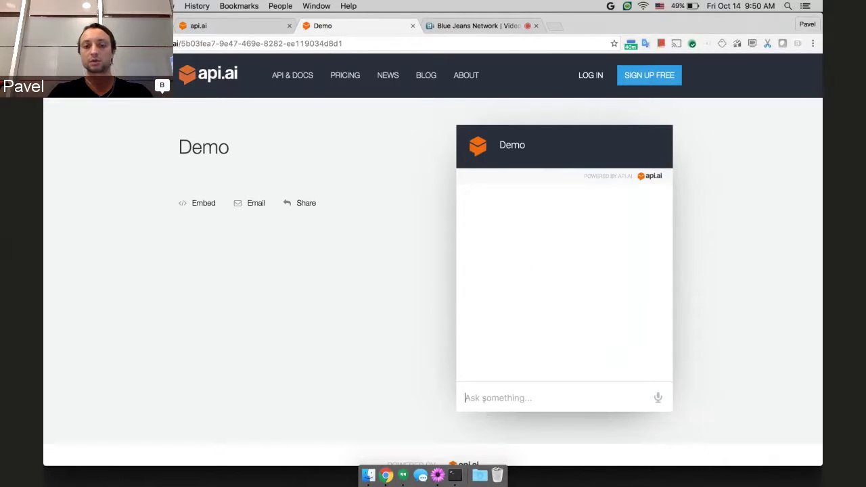
{"action": "type", "text": "hello"}
{"action": "key", "text": "Return"}
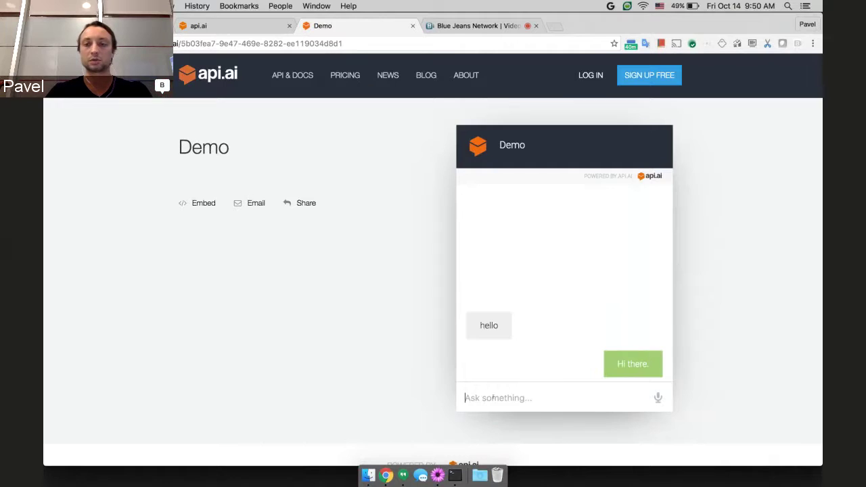
{"action": "key", "text": "super+w"}
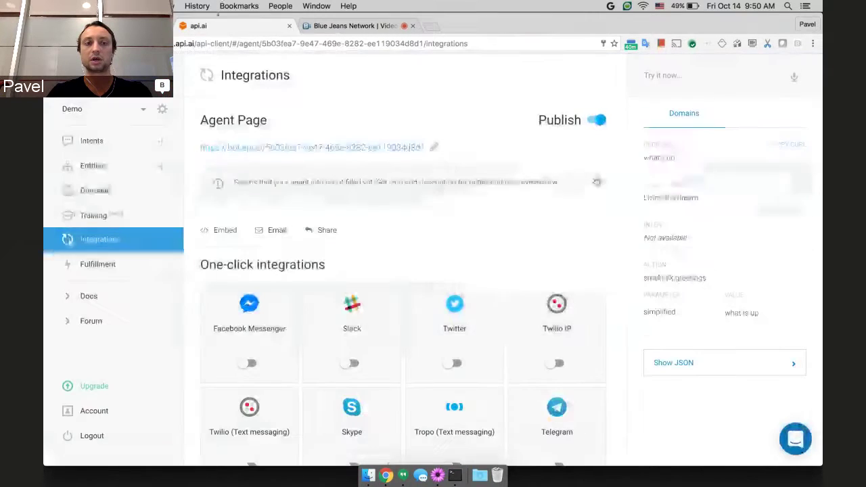
Try out the Slack integration by enabling it in its settings, and switch it back off.
{"action": "left_click", "coordinate": [357, 334]}
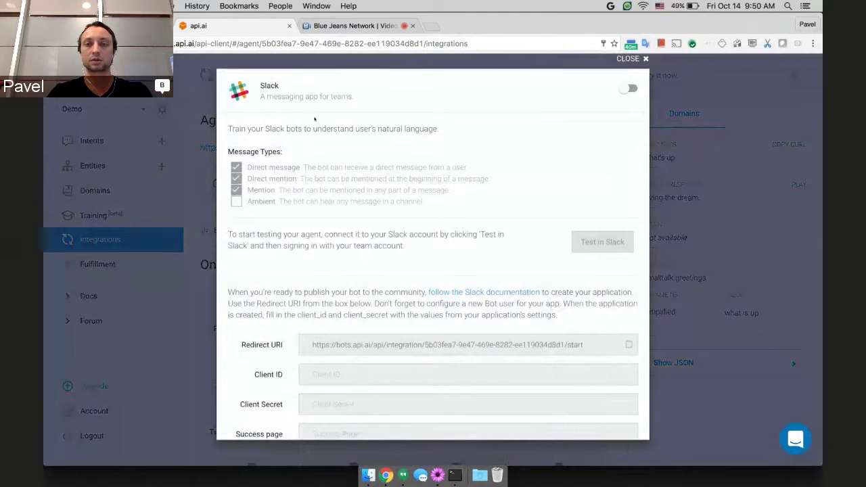
{"action": "left_click", "coordinate": [627, 89]}
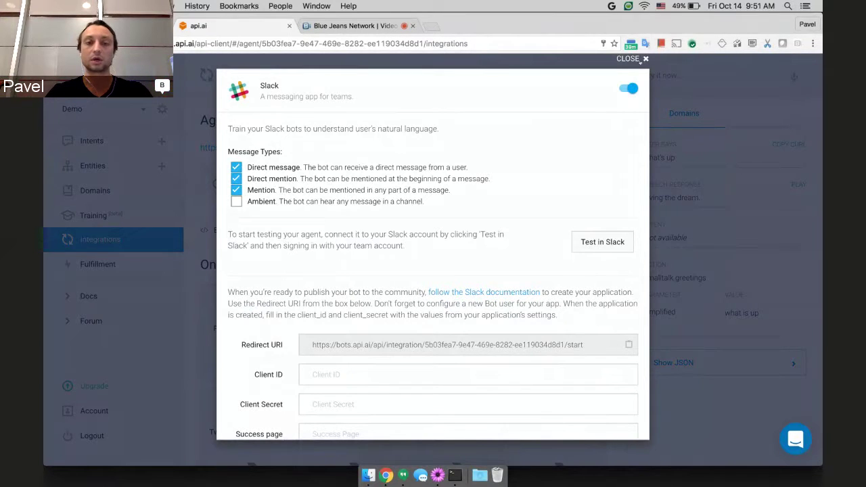
{"action": "left_click", "coordinate": [640, 60]}
{"action": "scroll", "coordinate": [374, 251], "scroll_direction": "down", "scroll_amount": 3}
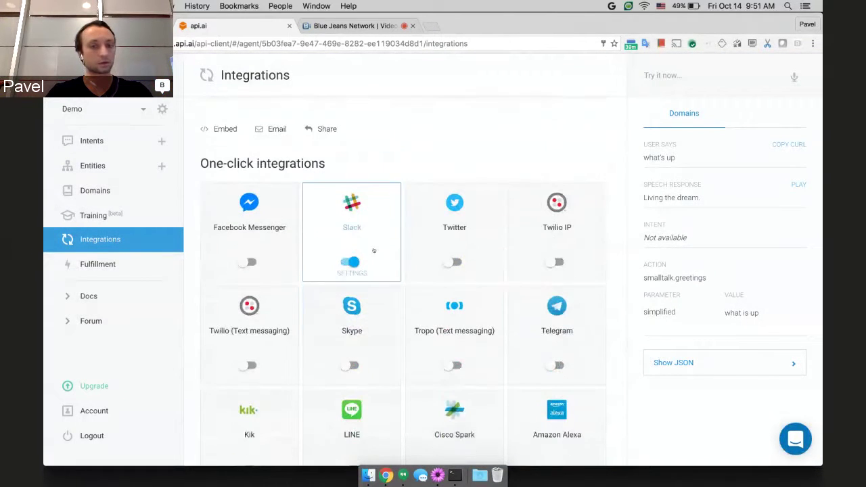
{"action": "left_click", "coordinate": [352, 262]}
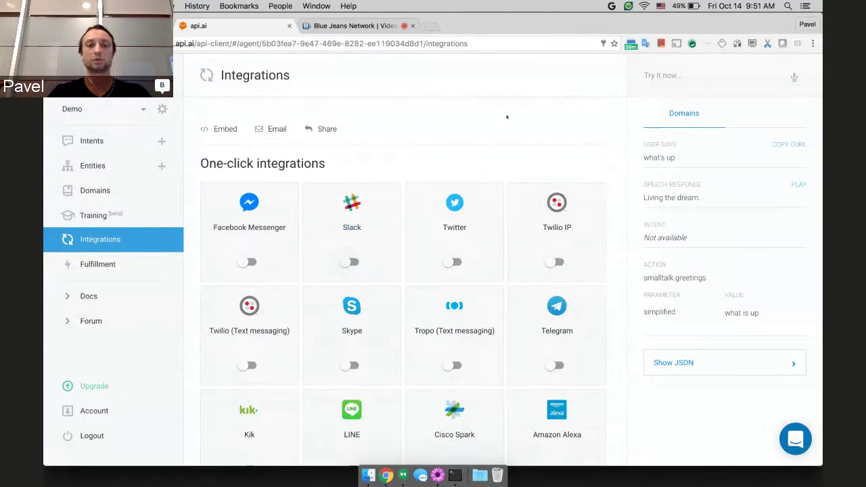
Enable the webhook in the agent's Fulfillment settings and put the focus in its URL field.
{"action": "scroll", "coordinate": [506, 117], "scroll_direction": "down", "scroll_amount": 2}
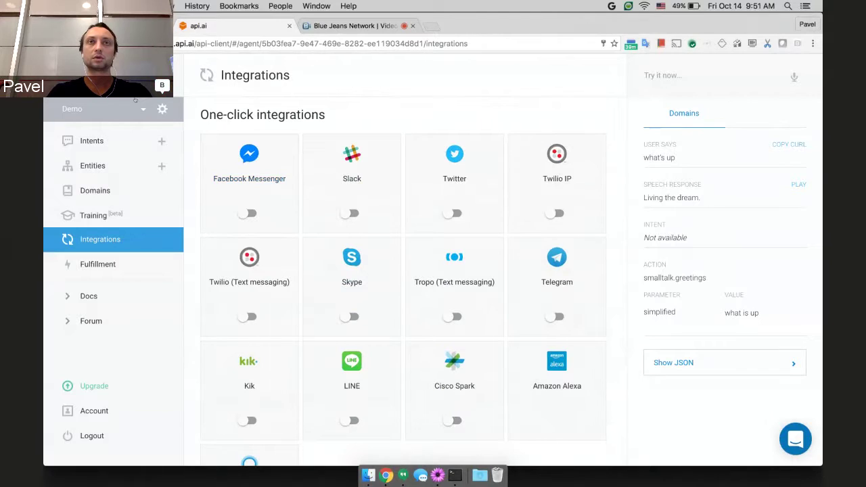
{"action": "left_click", "coordinate": [120, 143]}
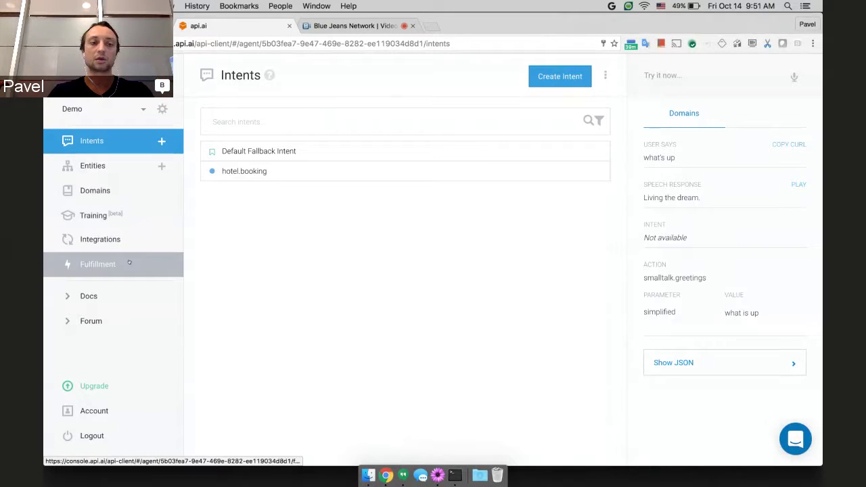
{"action": "left_click", "coordinate": [98, 264]}
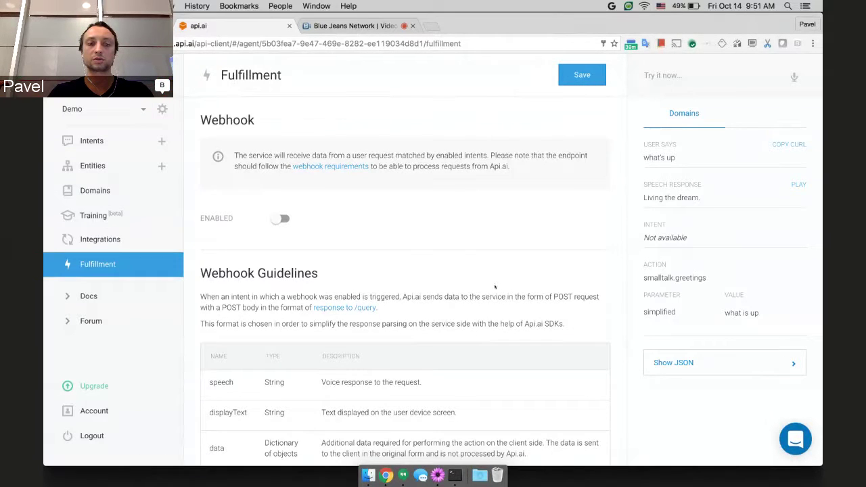
{"action": "scroll", "coordinate": [495, 285], "scroll_direction": "down", "scroll_amount": 1}
{"action": "left_click", "coordinate": [280, 195]}
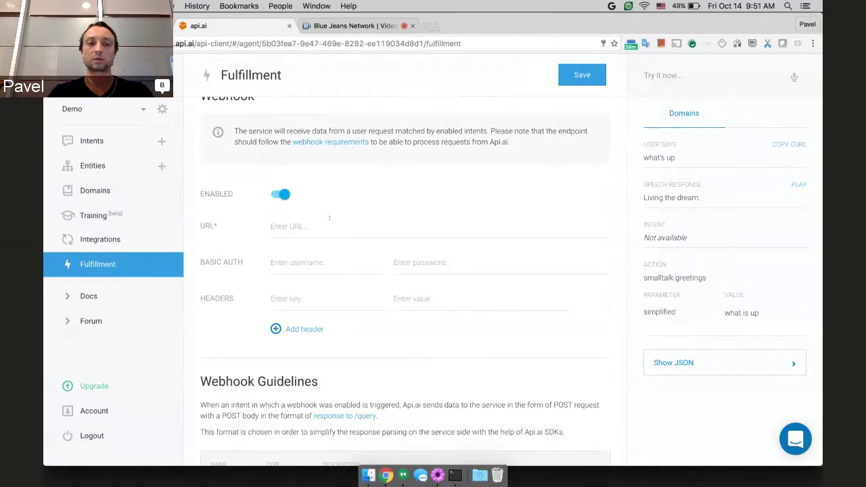
{"action": "left_click", "coordinate": [332, 226]}
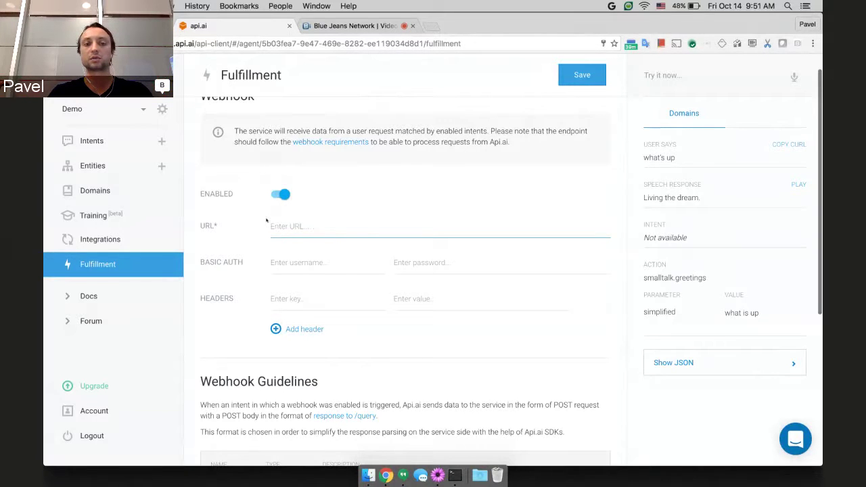
{"action": "scroll", "coordinate": [455, 244], "scroll_direction": "up", "scroll_amount": 1}
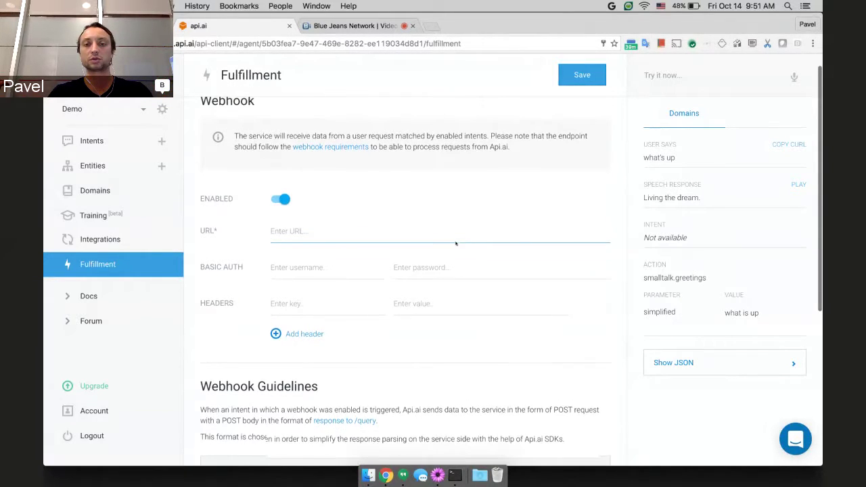
Show the JSON response of the "what's up" test query and read through it.
{"action": "left_click", "coordinate": [700, 363]}
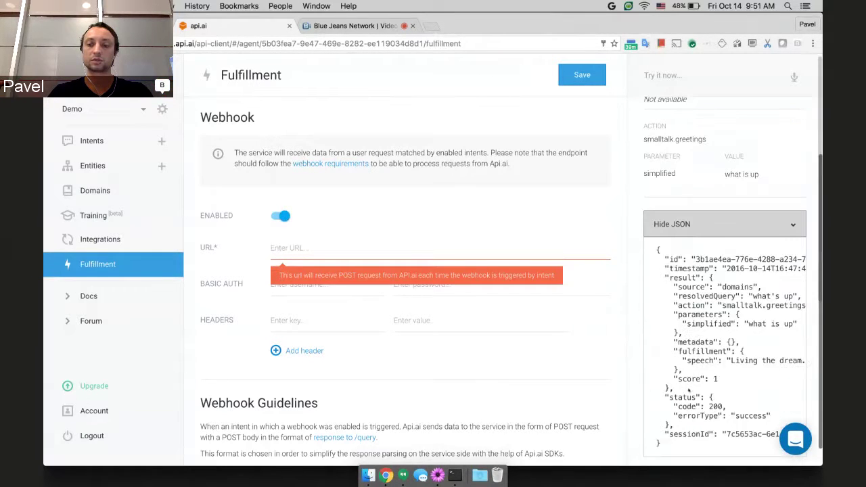
{"action": "scroll", "coordinate": [583, 333], "scroll_direction": "down", "scroll_amount": 1}
{"action": "scroll", "coordinate": [534, 149], "scroll_direction": "up", "scroll_amount": 1}
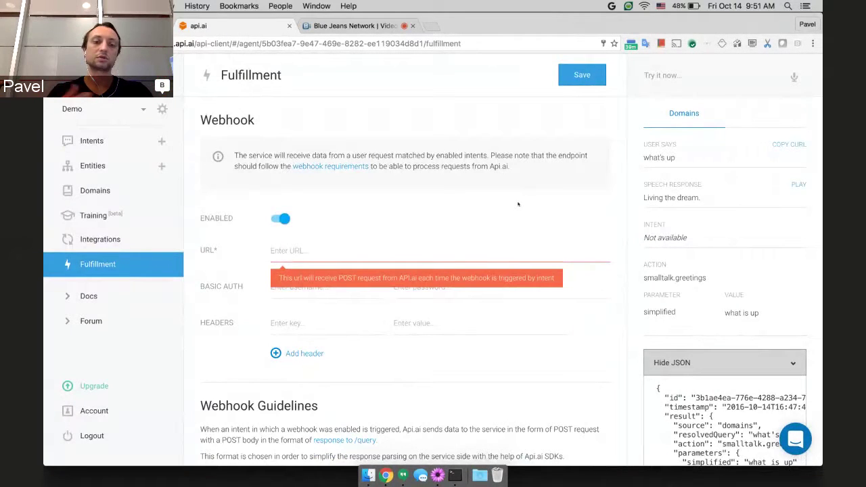
Read the Webhook Guidelines table of response fields below the webhook settings, including the description of the speech field.
{"action": "scroll", "coordinate": [519, 204], "scroll_direction": "down", "scroll_amount": 5}
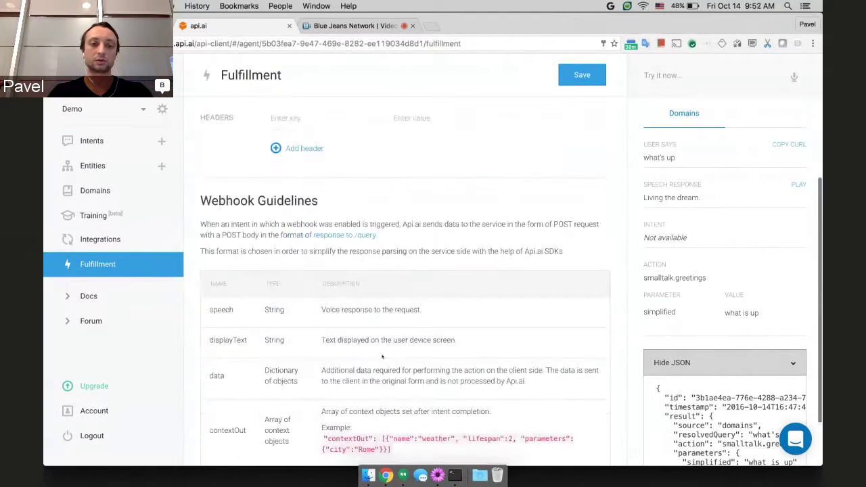
{"action": "scroll", "coordinate": [382, 357], "scroll_direction": "down", "scroll_amount": 2}
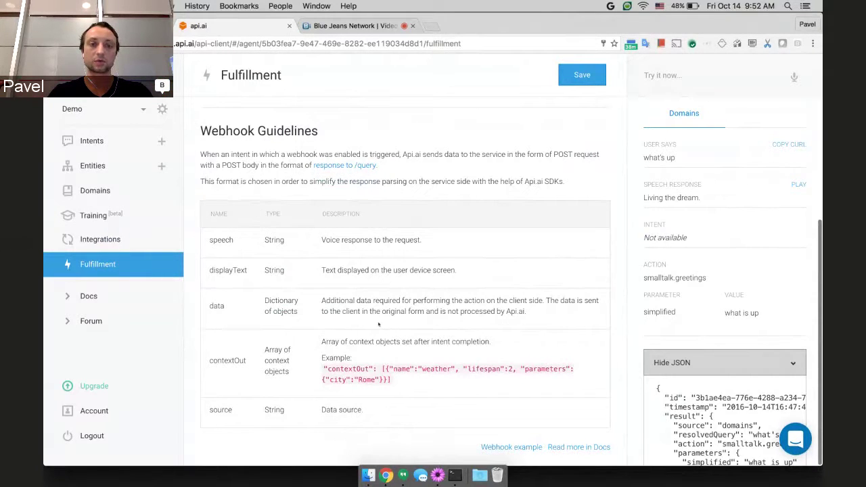
{"action": "scroll", "coordinate": [378, 325], "scroll_direction": "up", "scroll_amount": 6}
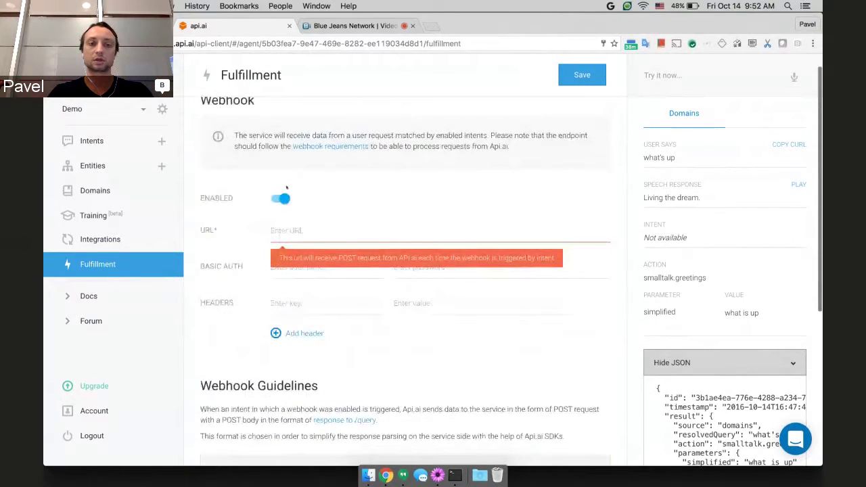
{"action": "scroll", "coordinate": [306, 245], "scroll_direction": "down", "scroll_amount": 6}
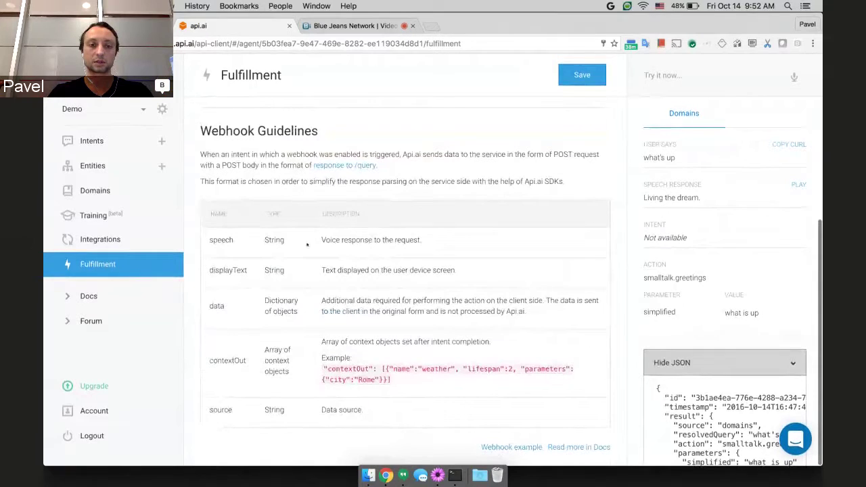
{"action": "left_click_drag", "start_coordinate": [322, 240], "coordinate": [411, 239]}
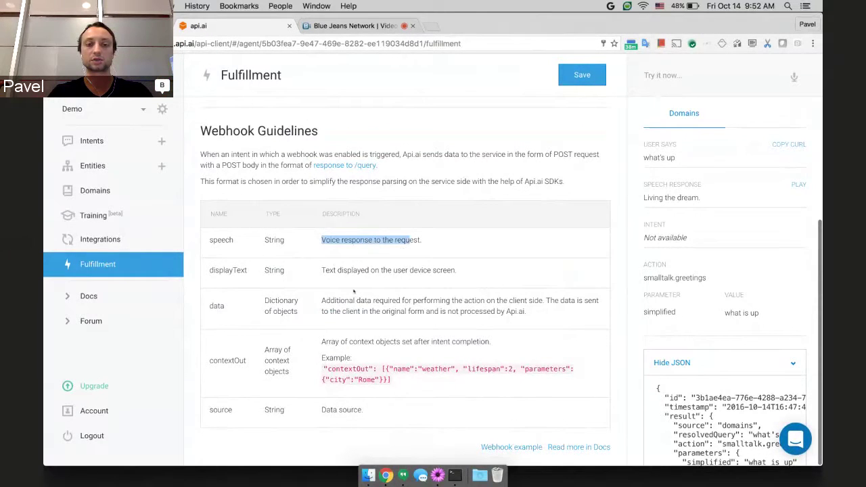
{"action": "scroll", "coordinate": [408, 323], "scroll_direction": "up", "scroll_amount": 1}
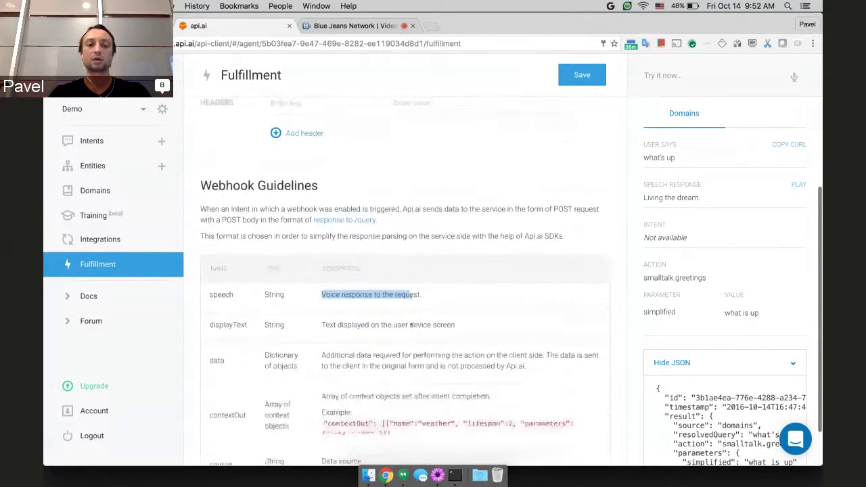
{"action": "scroll", "coordinate": [410, 325], "scroll_direction": "down", "scroll_amount": 1}
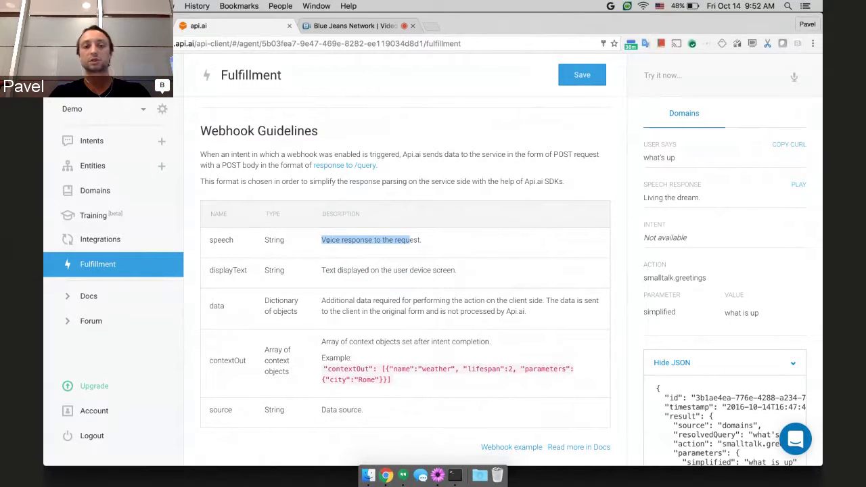
{"action": "left_click", "coordinate": [321, 242]}
Disable the webhook in the agent's Fulfillment settings and return to the start of the page.
{"action": "scroll", "coordinate": [320, 239], "scroll_direction": "up", "scroll_amount": 5}
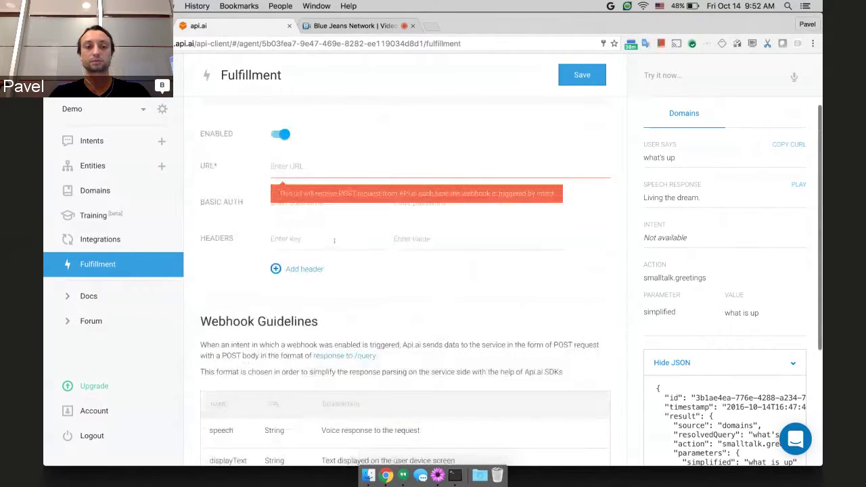
{"action": "left_click", "coordinate": [280, 133]}
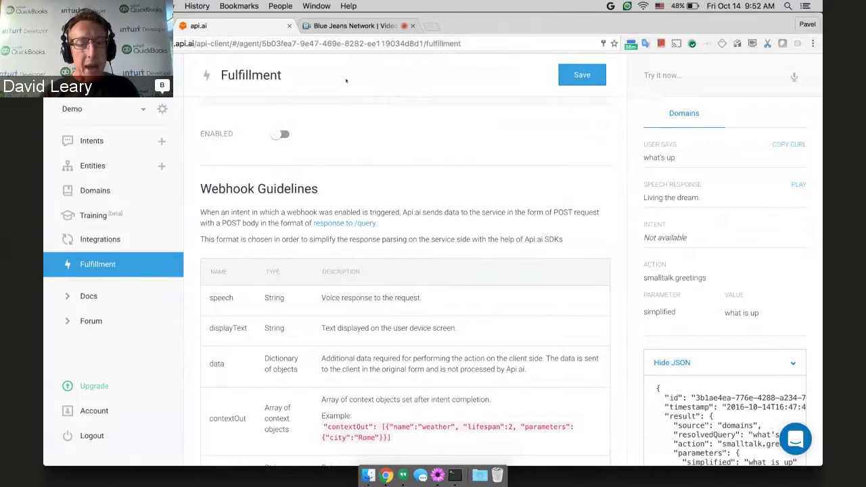
{"action": "scroll", "coordinate": [358, 139], "scroll_direction": "up", "scroll_amount": 2}
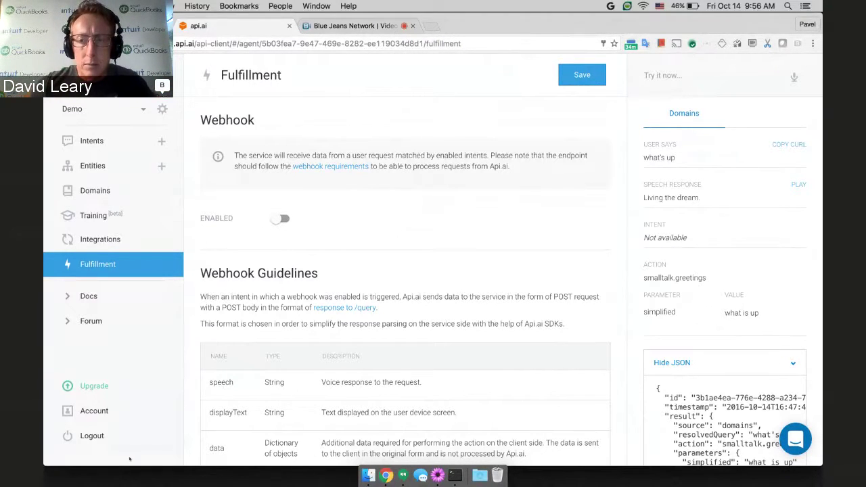
Log out of the Api.ai console and sign back in with the existing Google account.
{"action": "left_click", "coordinate": [100, 437]}
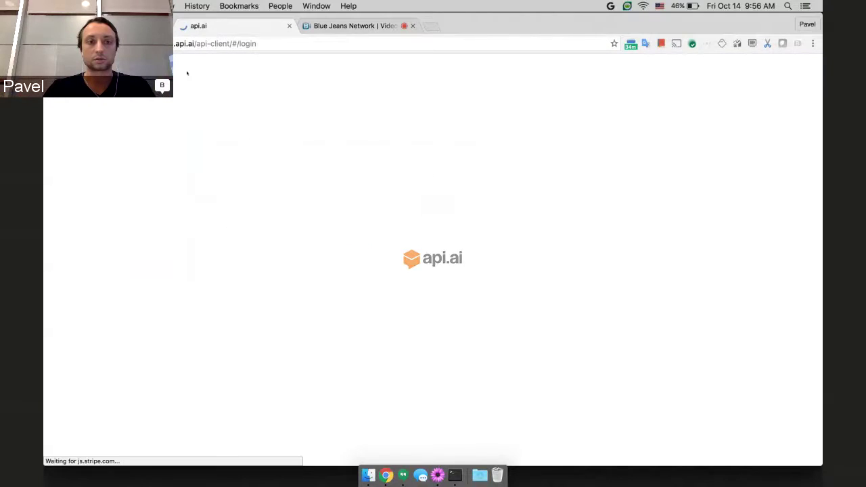
{"action": "key", "text": "Return"}
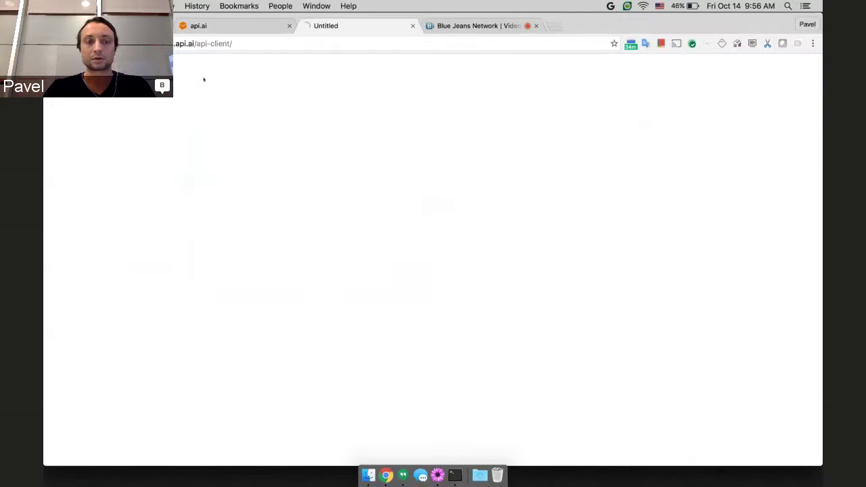
{"action": "left_click", "coordinate": [289, 26]}
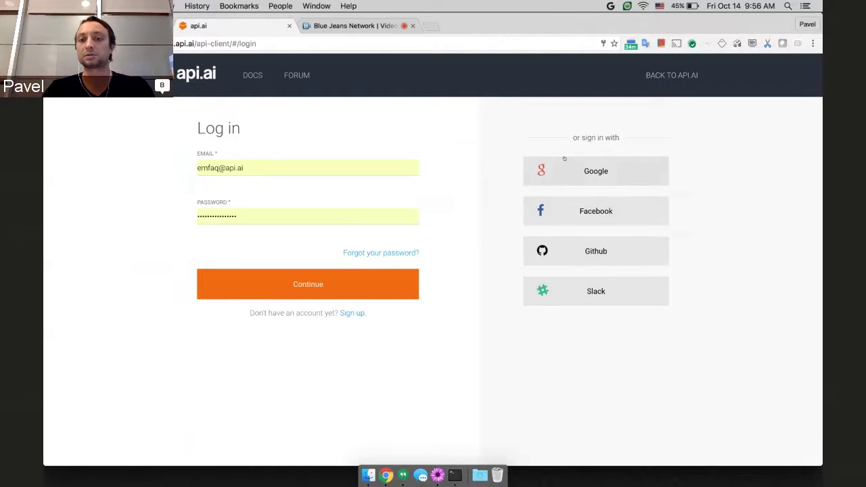
{"action": "left_click", "coordinate": [570, 165]}
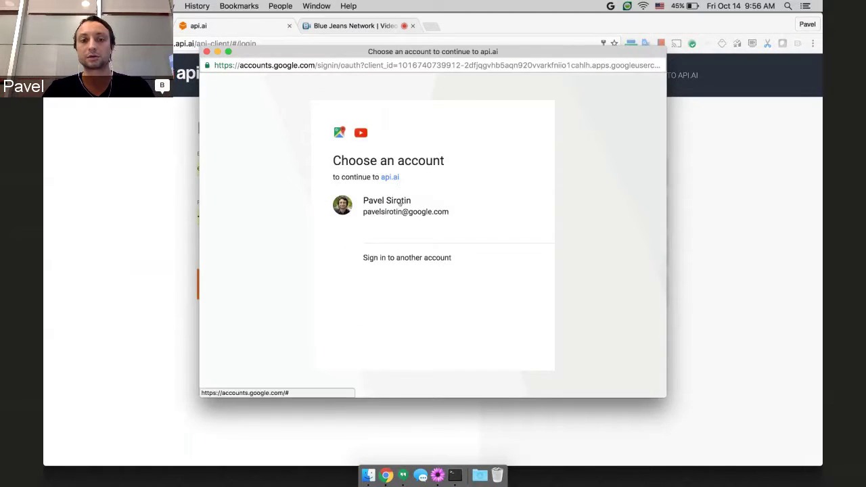
{"action": "left_click", "coordinate": [392, 210]}
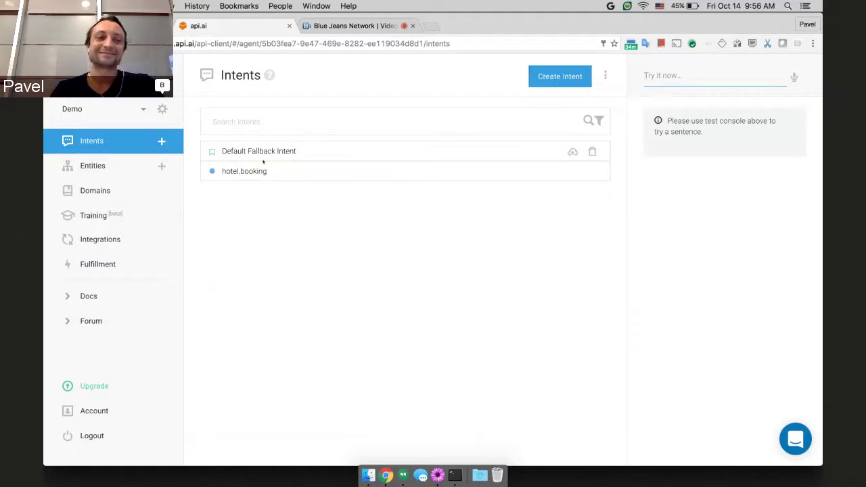
Look through the list of available agents and close it, staying on the Demo agent.
{"action": "left_click", "coordinate": [109, 114]}
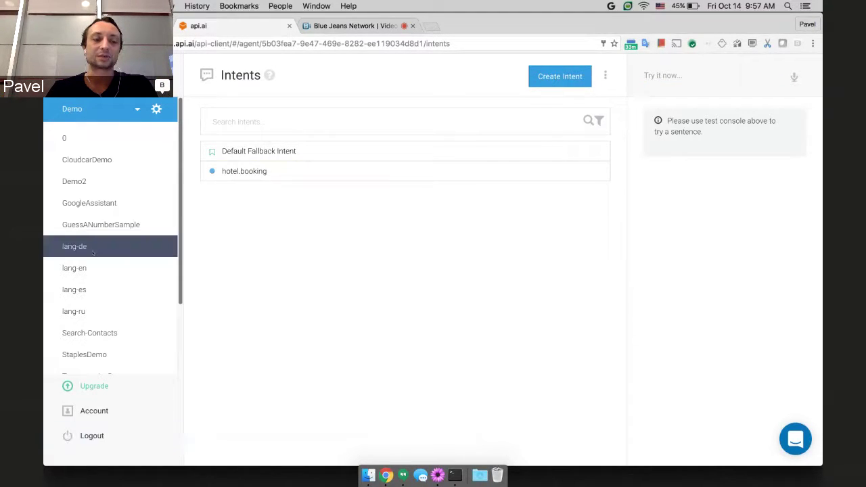
{"action": "scroll", "coordinate": [102, 246], "scroll_direction": "down", "scroll_amount": 3}
{"action": "scroll", "coordinate": [101, 196], "scroll_direction": "up", "scroll_amount": 3}
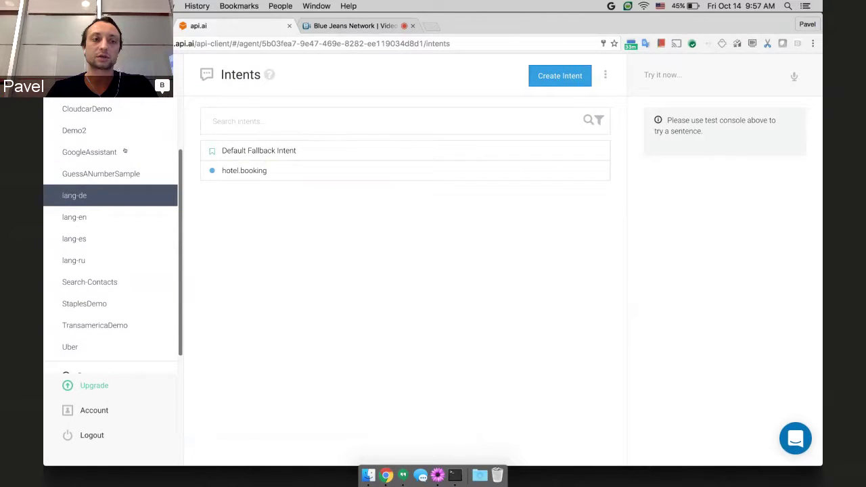
{"action": "left_click", "coordinate": [72, 109]}
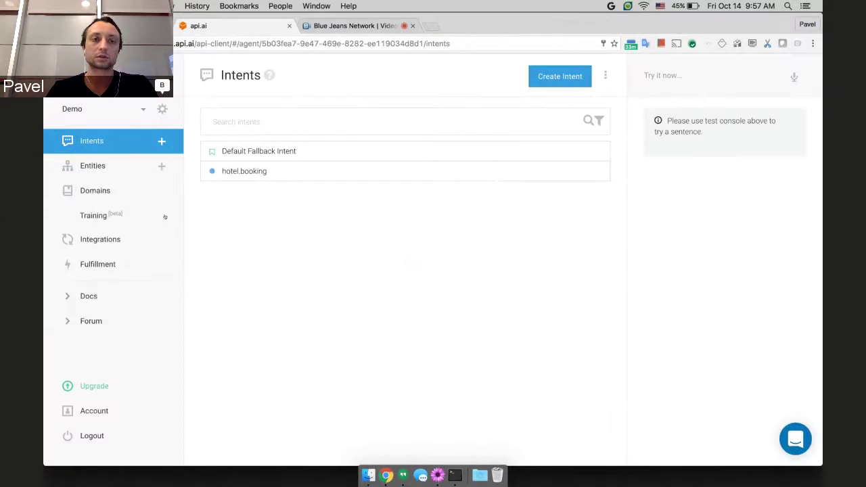
Open the Api.ai documentation and read the Welcome page's overview of the platform's components.
{"action": "left_click", "coordinate": [120, 296]}
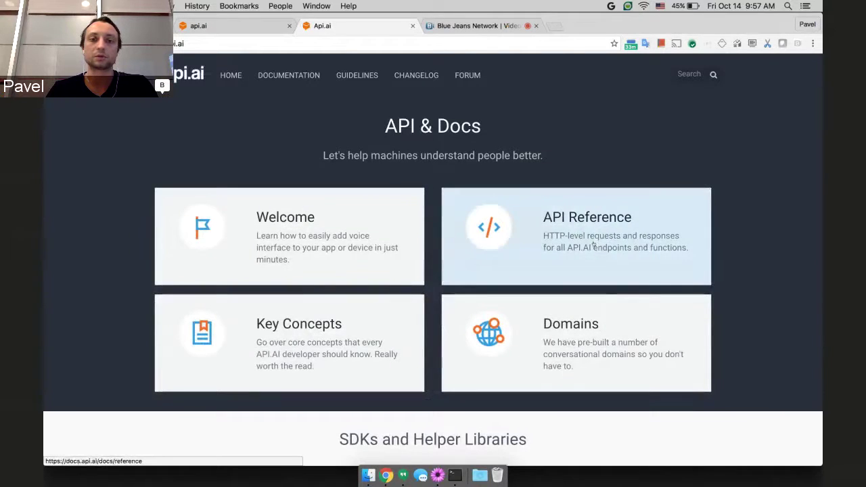
{"action": "left_click", "coordinate": [334, 262]}
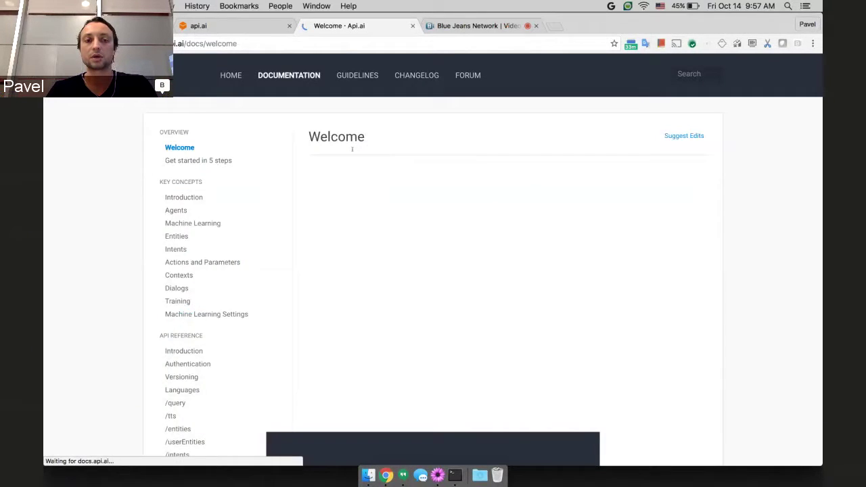
{"action": "scroll", "coordinate": [391, 256], "scroll_direction": "down", "scroll_amount": 10}
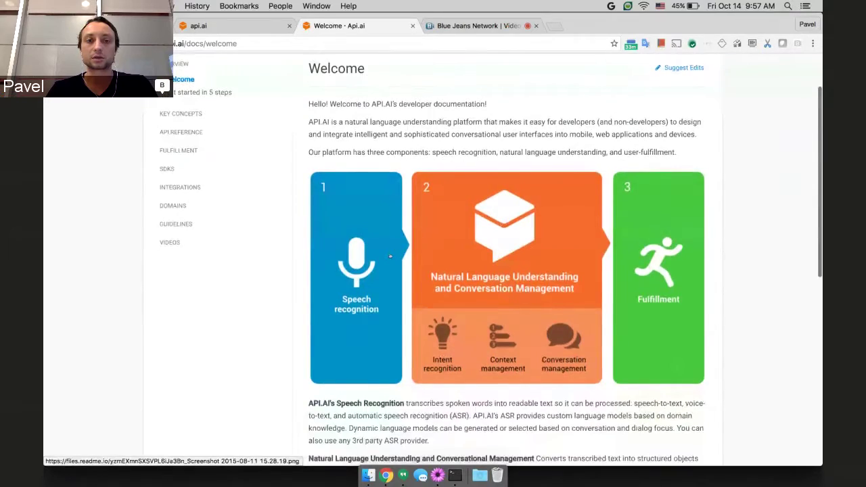
{"action": "scroll", "coordinate": [390, 256], "scroll_direction": "down", "scroll_amount": 3}
{"action": "scroll", "coordinate": [390, 255], "scroll_direction": "up", "scroll_amount": 15}
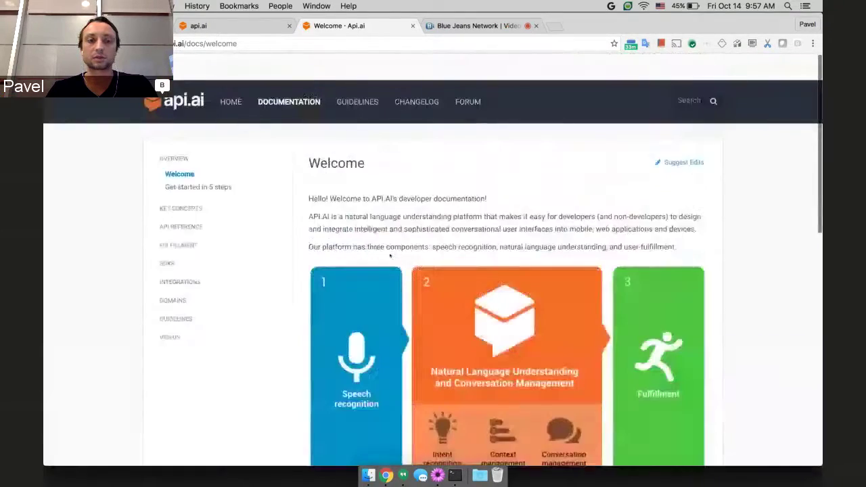
Open the "Get started in 5 steps" guide and skim its steps for creating and integrating an agent.
{"action": "left_click", "coordinate": [198, 160]}
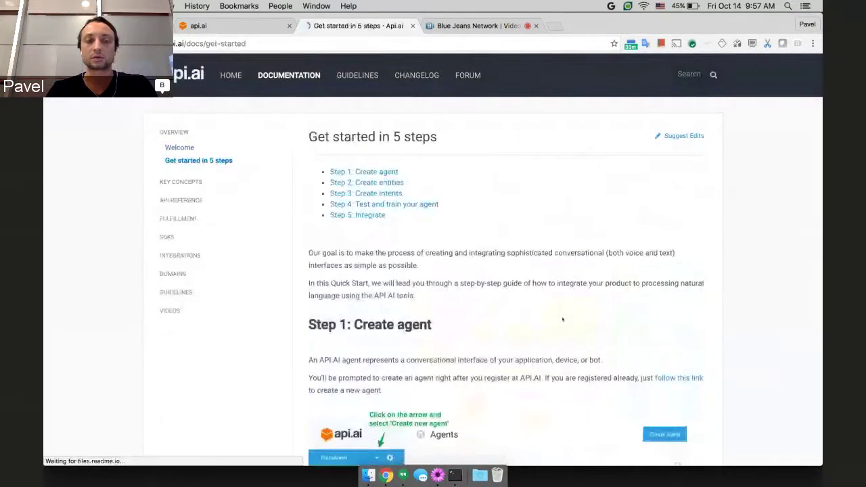
{"action": "scroll", "coordinate": [563, 318], "scroll_direction": "down", "scroll_amount": 8}
{"action": "scroll", "coordinate": [636, 393], "scroll_direction": "down", "scroll_amount": 8}
{"action": "scroll", "coordinate": [636, 392], "scroll_direction": "up", "scroll_amount": 20}
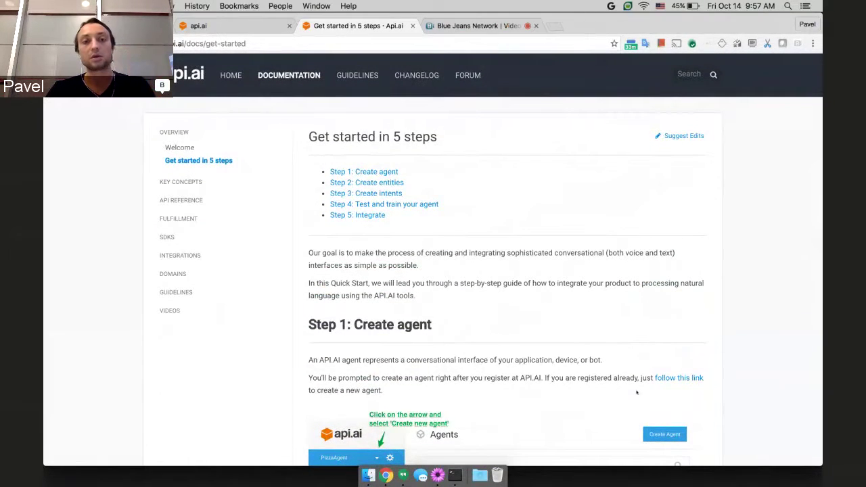
{"action": "scroll", "coordinate": [573, 229], "scroll_direction": "down", "scroll_amount": 3}
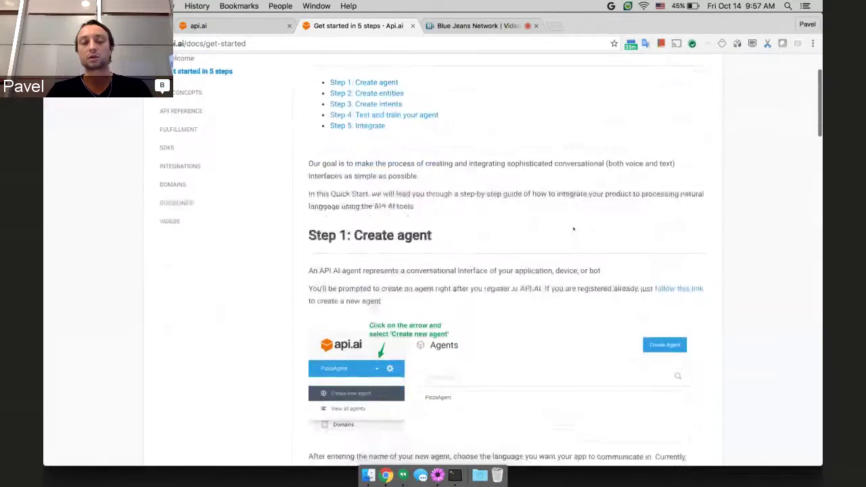
{"action": "scroll", "coordinate": [573, 229], "scroll_direction": "up", "scroll_amount": 3}
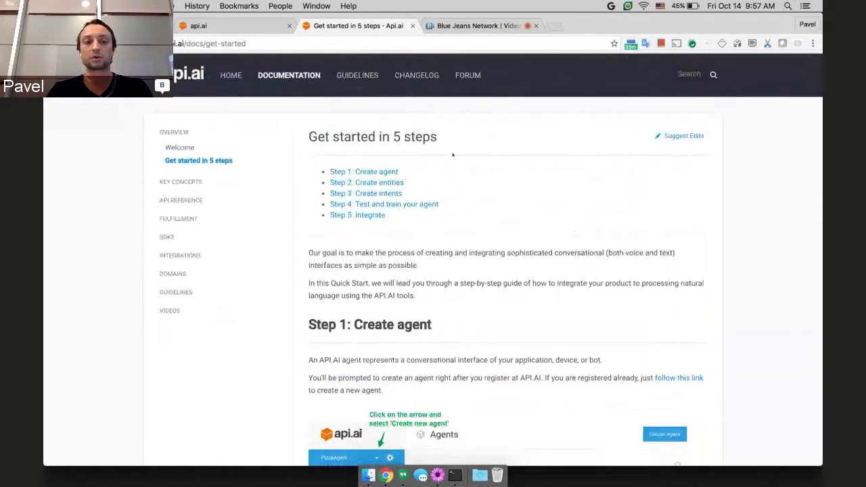
{"action": "scroll", "coordinate": [451, 160], "scroll_direction": "down", "scroll_amount": 4}
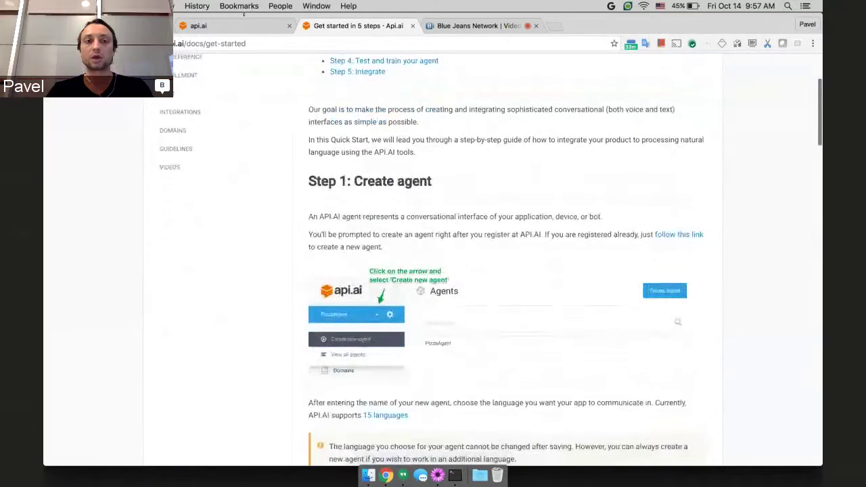
Return to the agent console, view the support chat's new conversation option, and close the chat.
{"action": "left_click", "coordinate": [242, 27]}
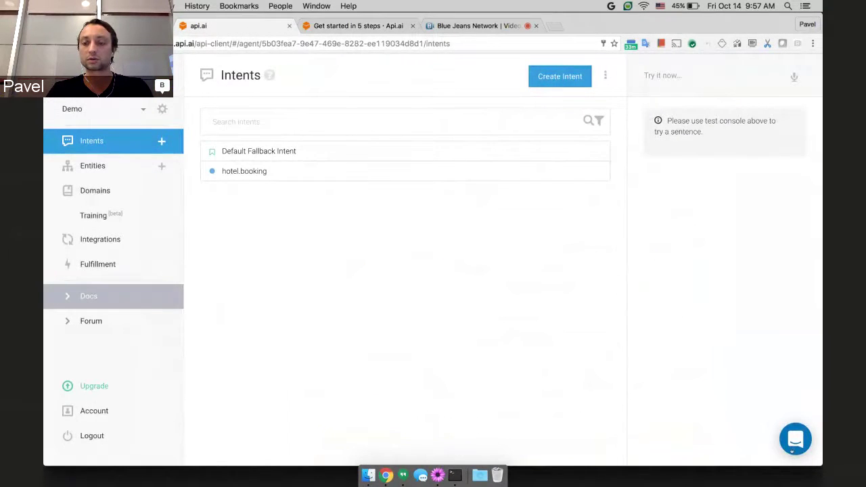
{"action": "left_click", "coordinate": [792, 442]}
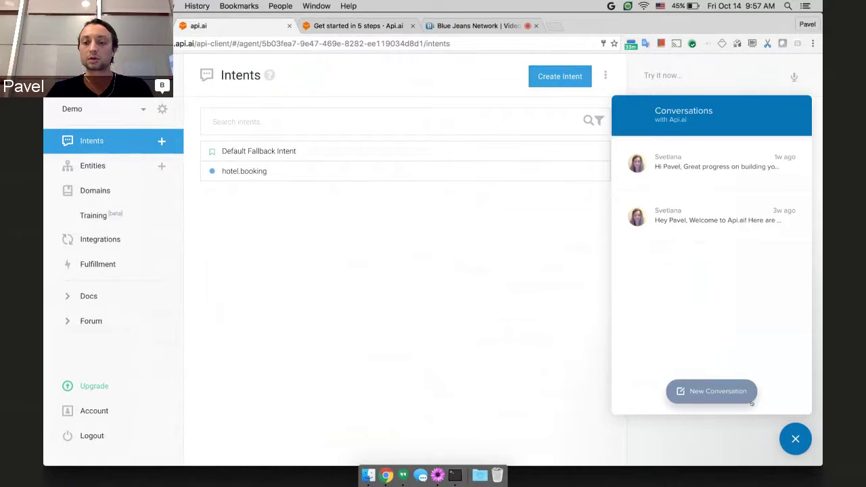
{"action": "left_click", "coordinate": [723, 398]}
{"action": "left_click", "coordinate": [627, 115]}
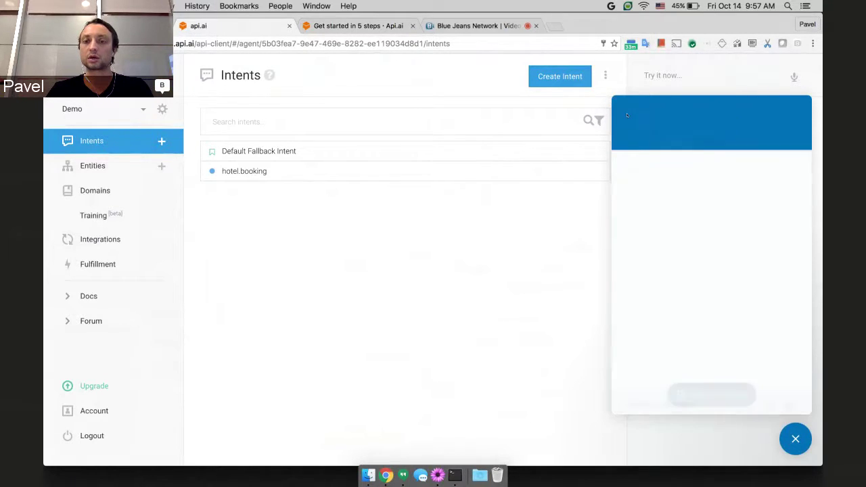
{"action": "left_click", "coordinate": [789, 452]}
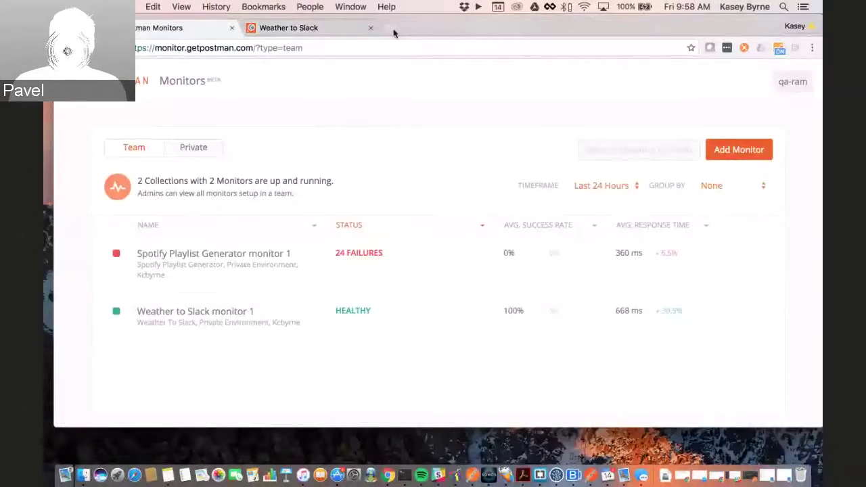
Open the Postman website, getpostman.com, in a new browser tab and view its Apps and Pricing pages.
{"action": "key", "text": "super+t"}
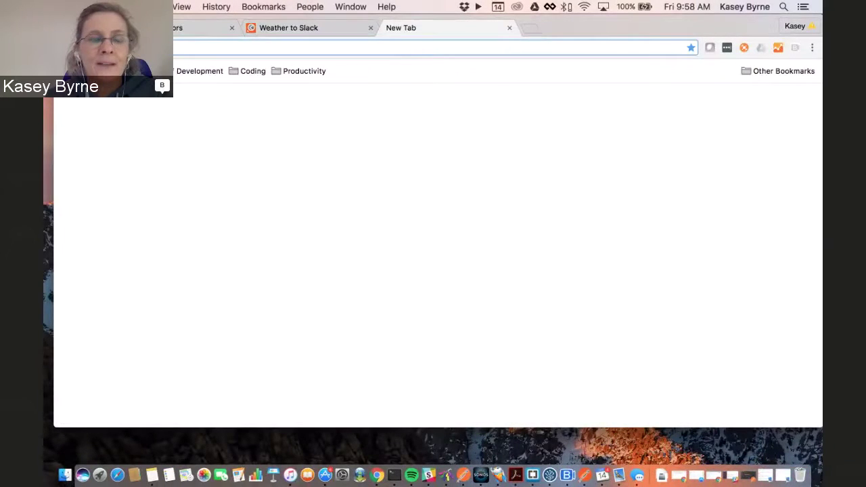
{"action": "type", "text": "get"}
{"action": "key", "text": "Return"}
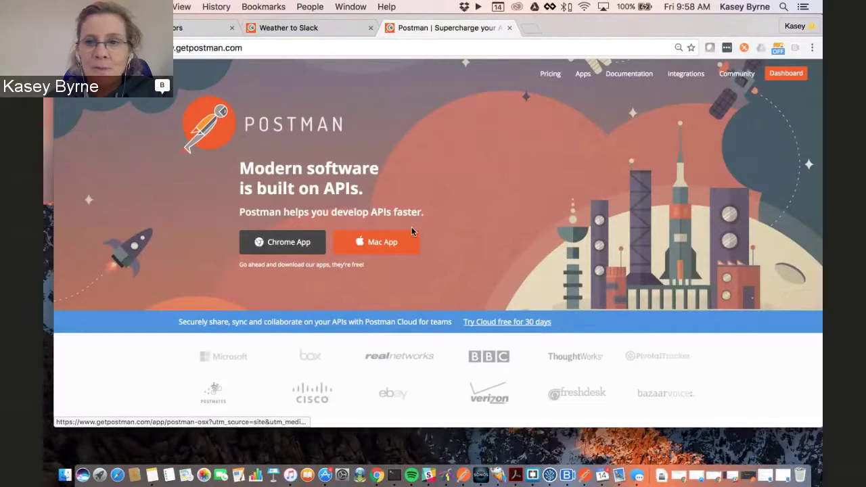
{"action": "left_click", "coordinate": [584, 76]}
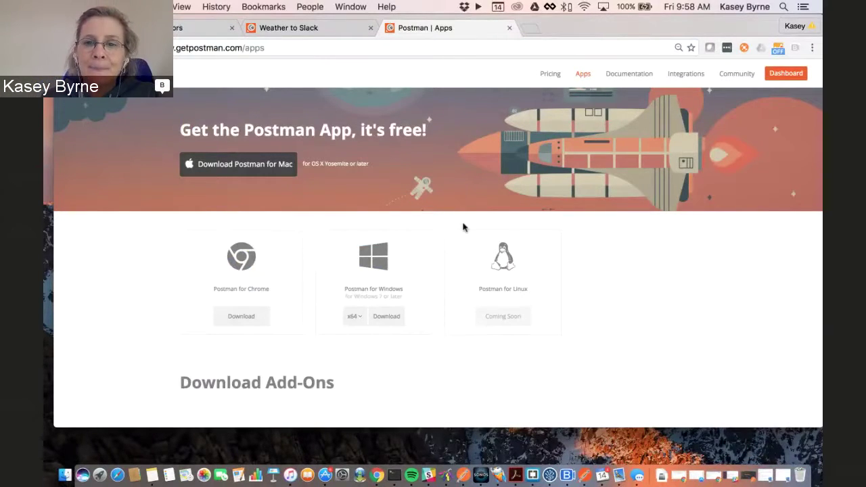
{"action": "left_click", "coordinate": [550, 79]}
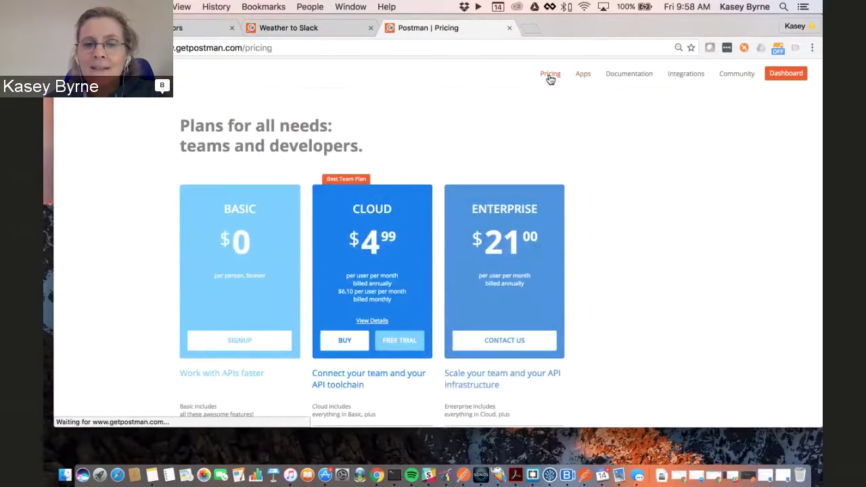